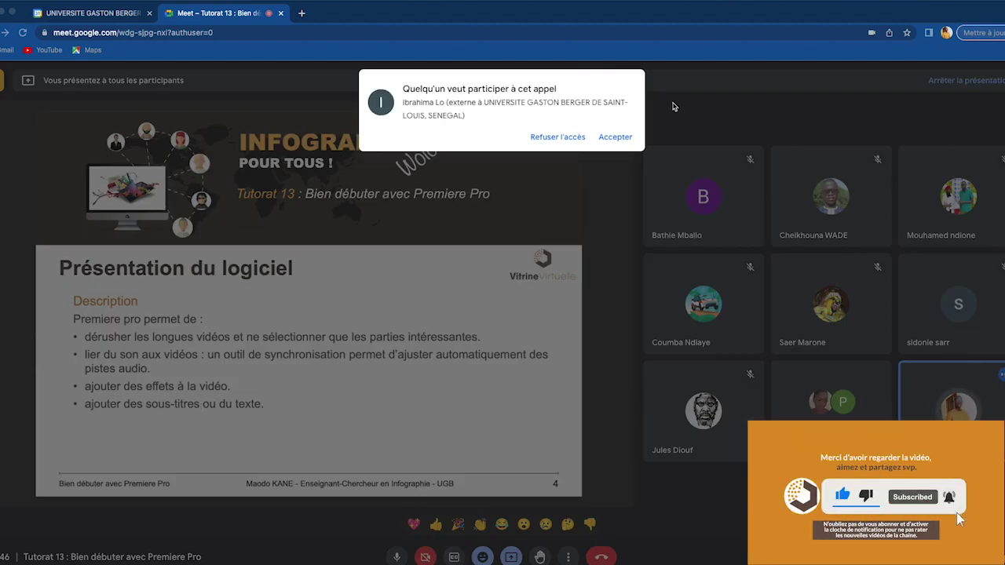
# Accept the external guest's join request while slide 4 'Présentation du logiciel' is shared.
pyautogui.click(617, 138)
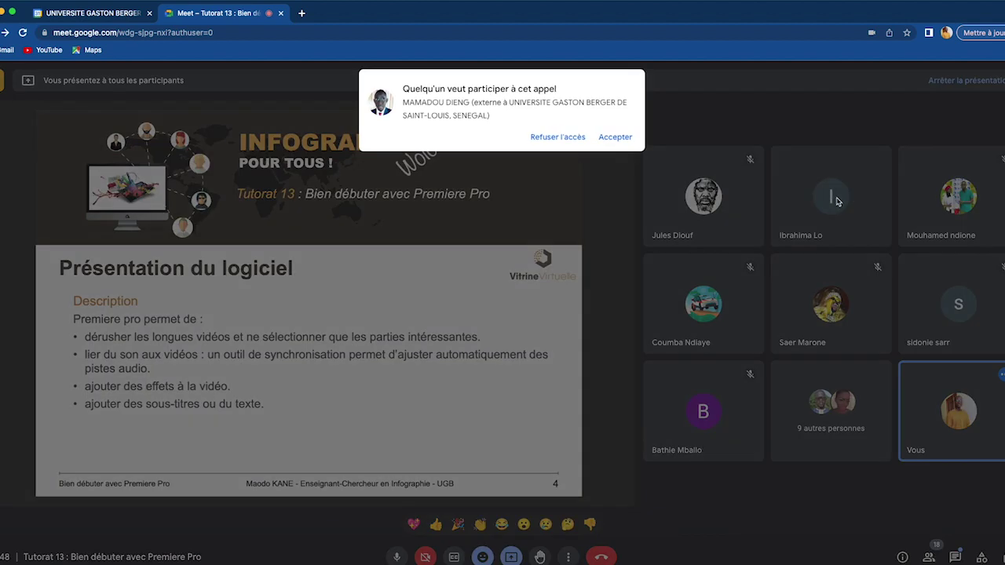
# Admit the next waiting guest and mute one participant's microphone for everyone.
pyautogui.click(617, 137)
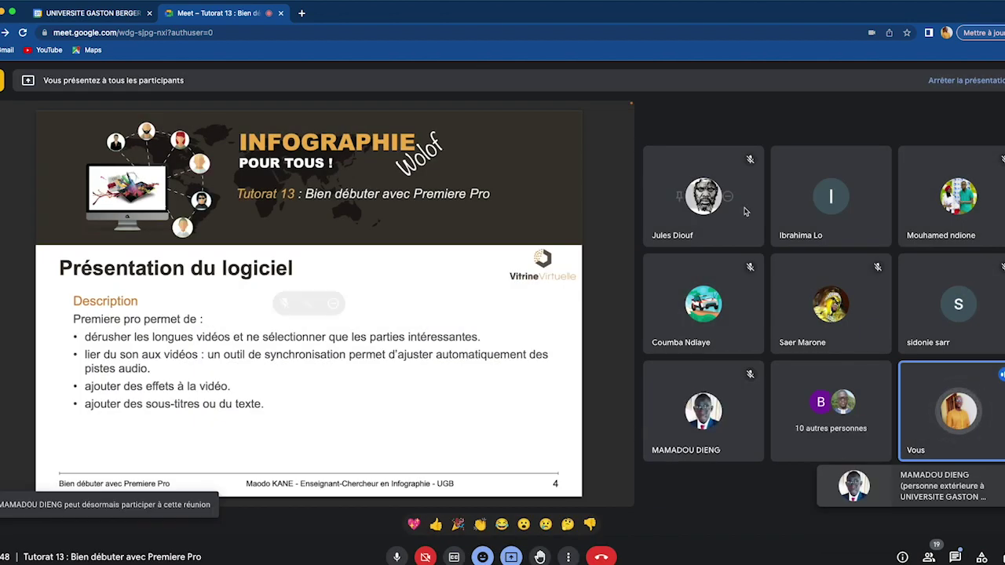
pyautogui.click(831, 197)
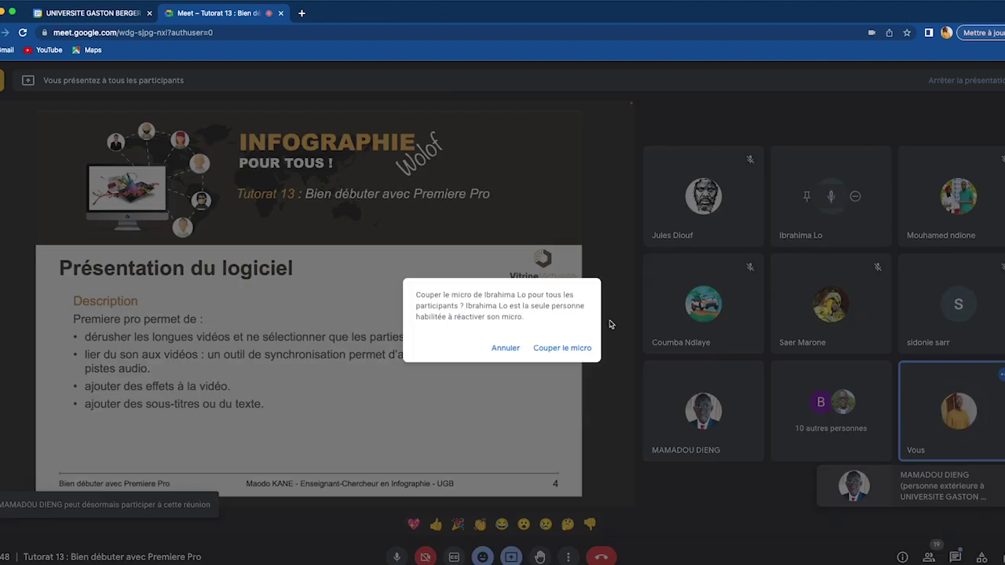
pyautogui.click(574, 348)
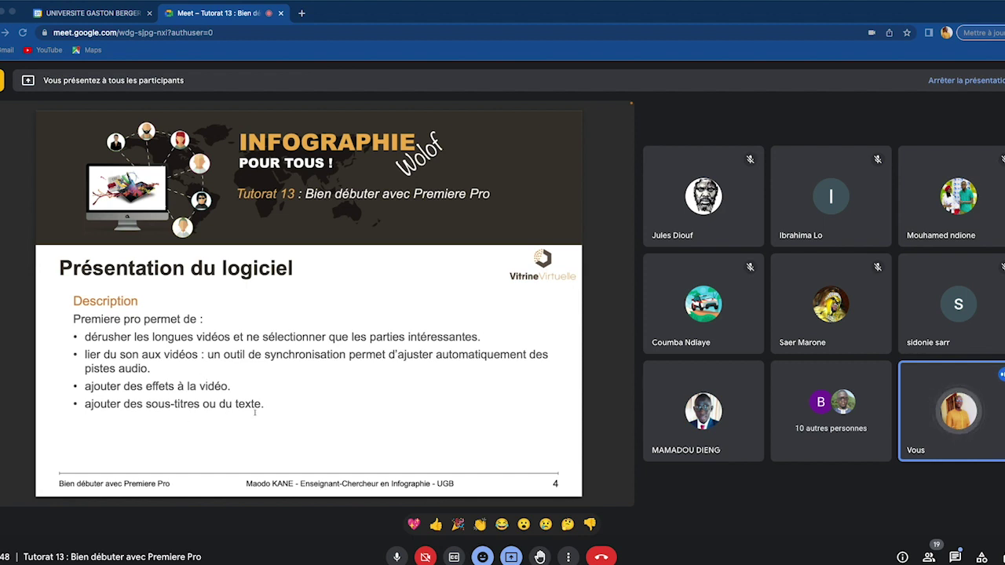
# Advance the shared presentation to slide 5 on Premiere Pro's tools.
pyautogui.press('Right')
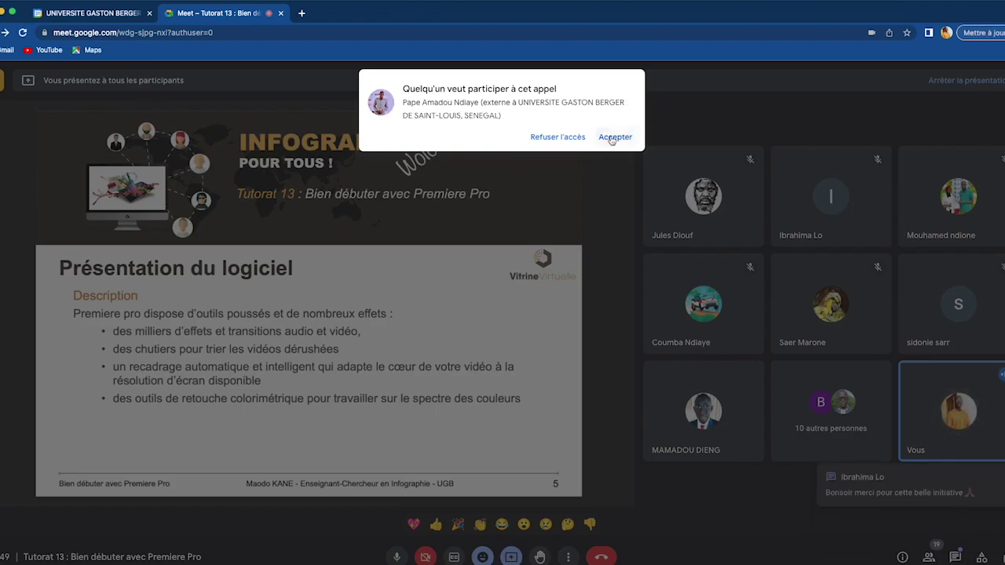
# Admit the guest waiting to join the call.
pyautogui.click(612, 137)
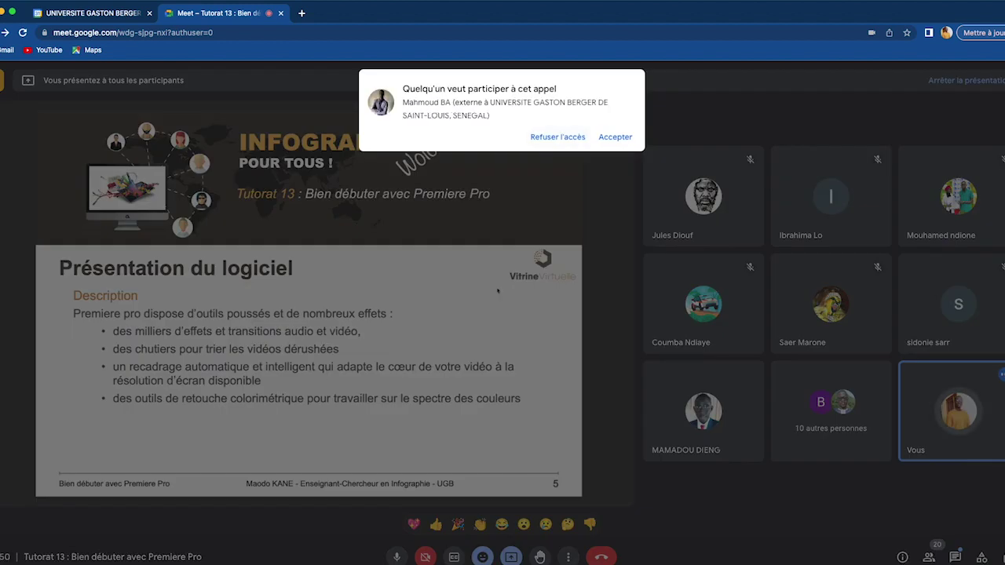
# Accept the latest join request, bringing the call to 20 participants.
pyautogui.click(614, 137)
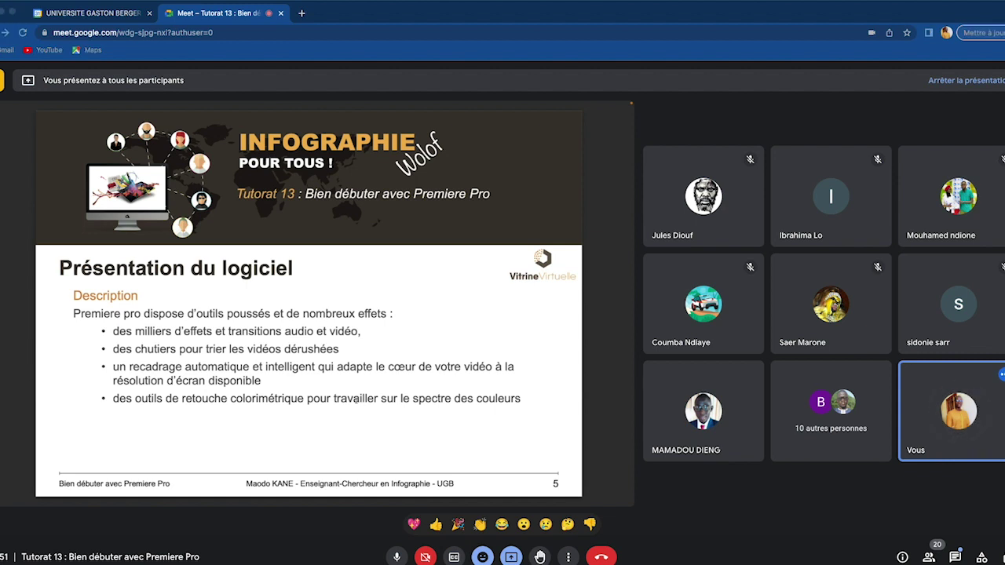
# Advance the shared slides through slide 6 to slide 7, 'Téléchargement'.
pyautogui.press('Right')
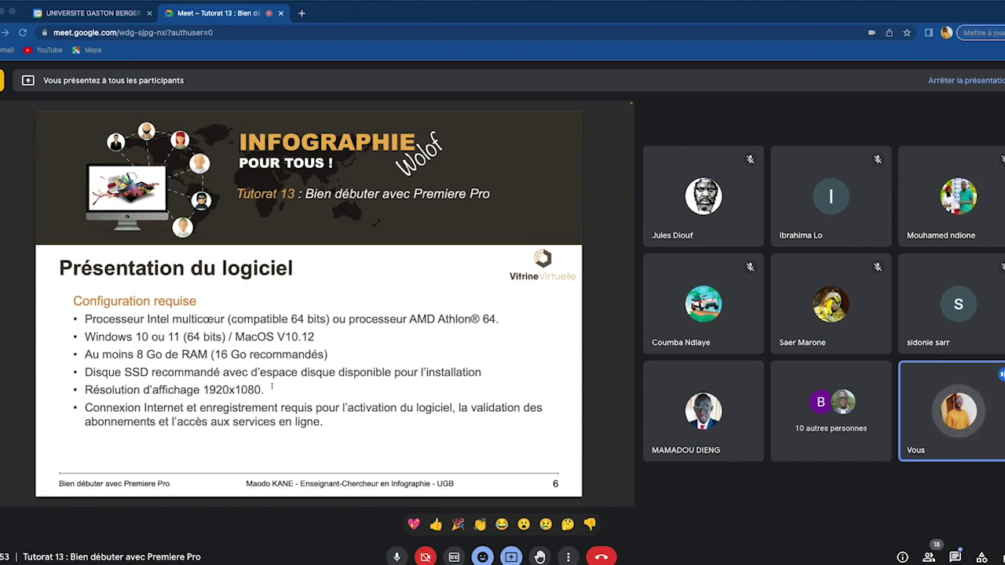
pyautogui.scroll(-5, 280, 337)
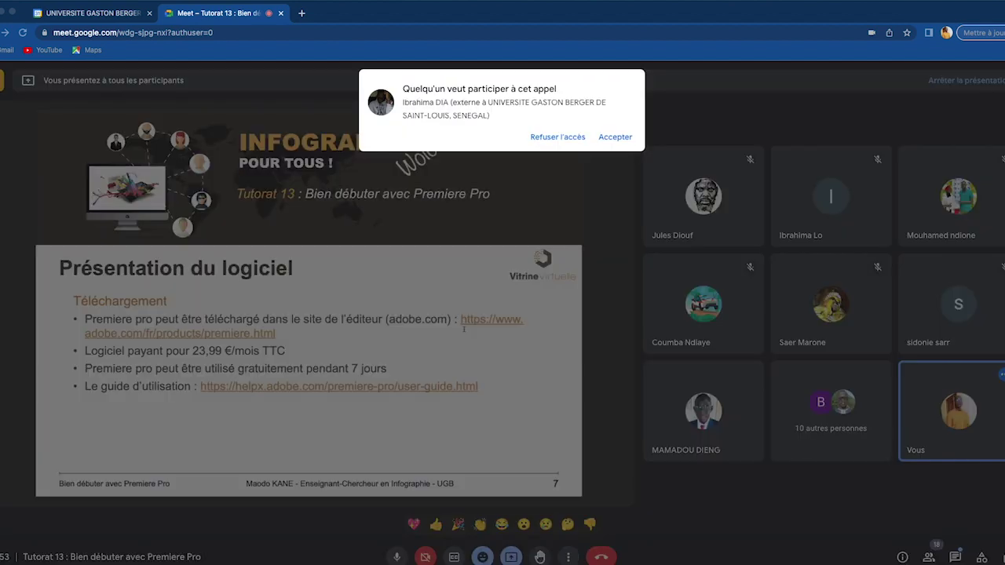
# Accept the external participant's request to join the call.
pyautogui.click(614, 138)
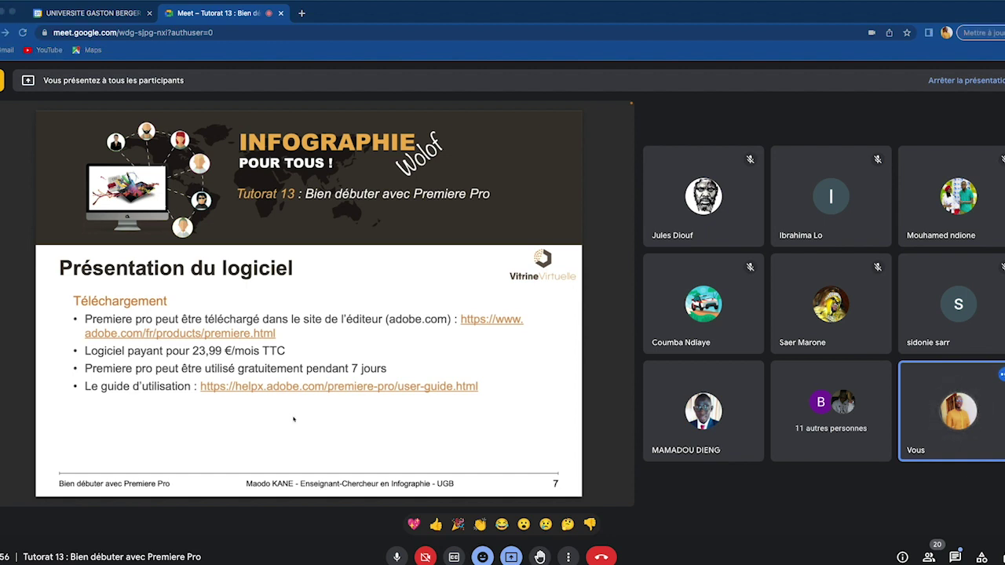
# Advance to slide 8 'La fenêtre de bienvenue', then share Premiere Pro's Home window.
pyautogui.press('Right')
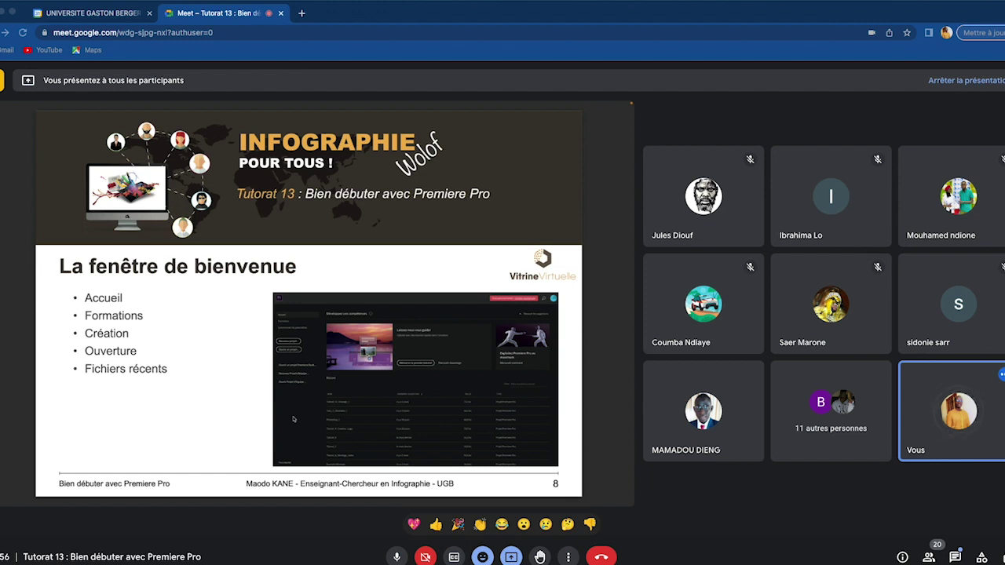
pyautogui.moveTo(224, 493)
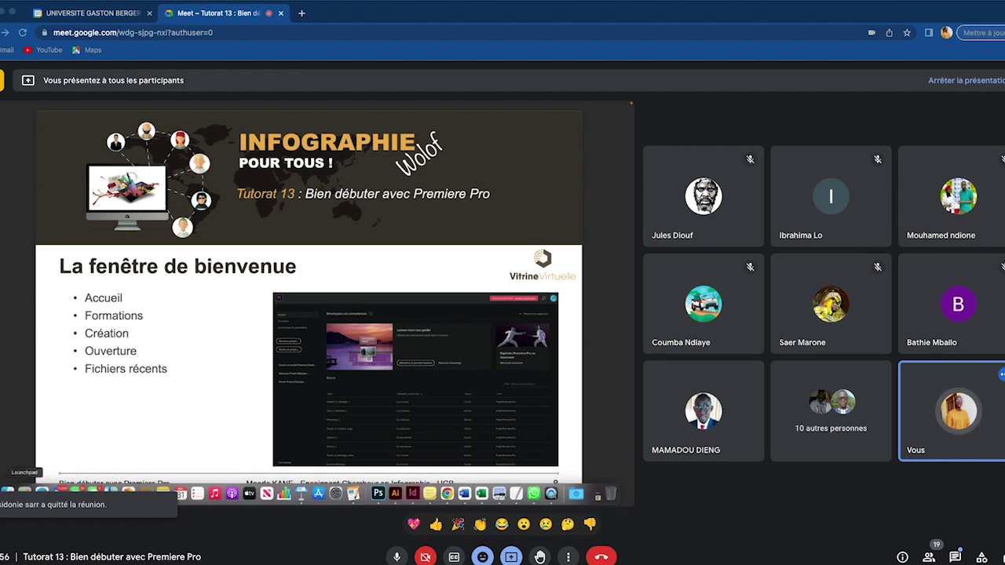
pyautogui.press('super+Tab')
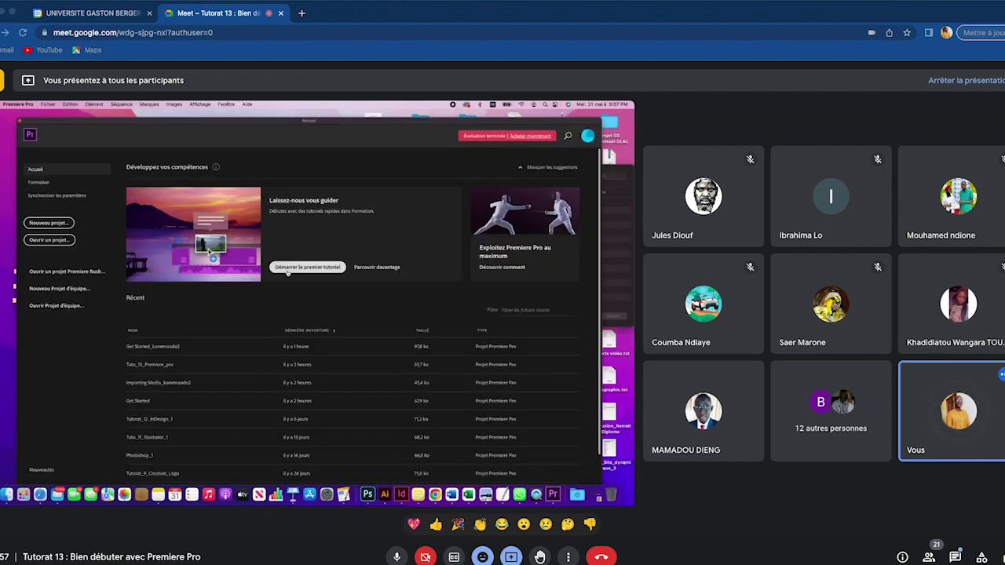
# Shift the Premiere Pro Home window slightly left and stretch its right edge wider.
pyautogui.moveTo(212, 123); pyautogui.dragTo(183, 103)
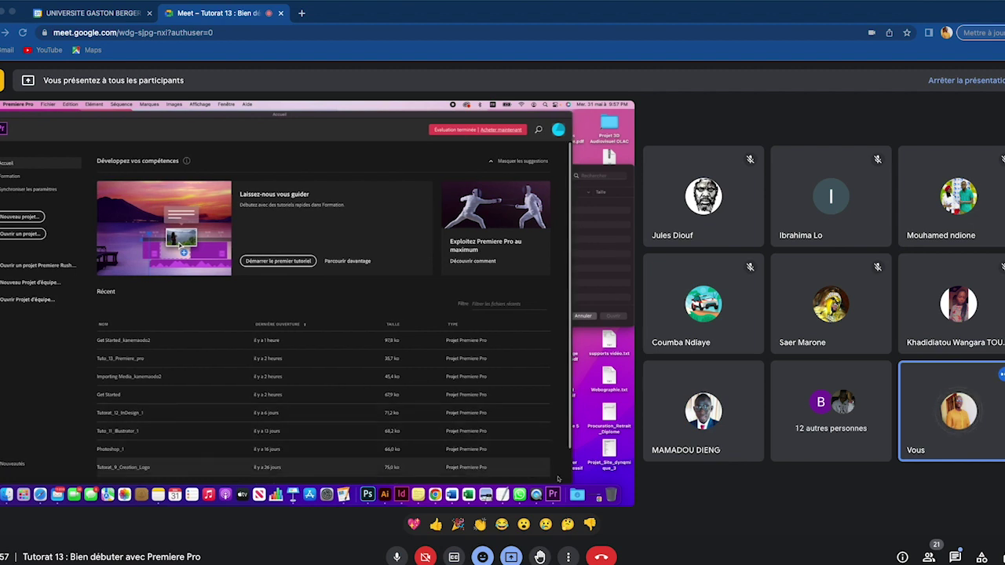
pyautogui.moveTo(569, 480); pyautogui.dragTo(632, 480)
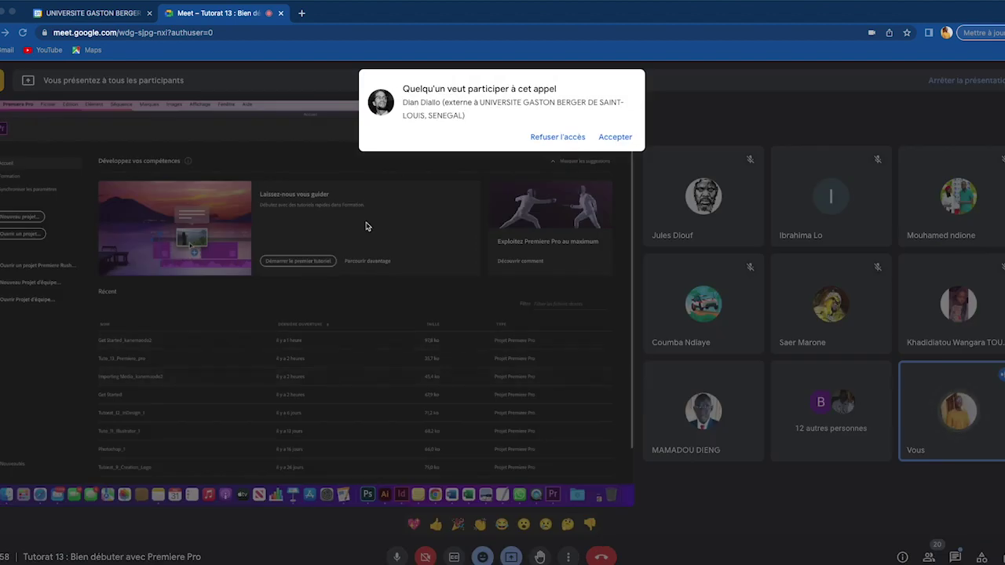
# Admit the waiting guest and mute the new participant's microphone.
pyautogui.click(608, 137)
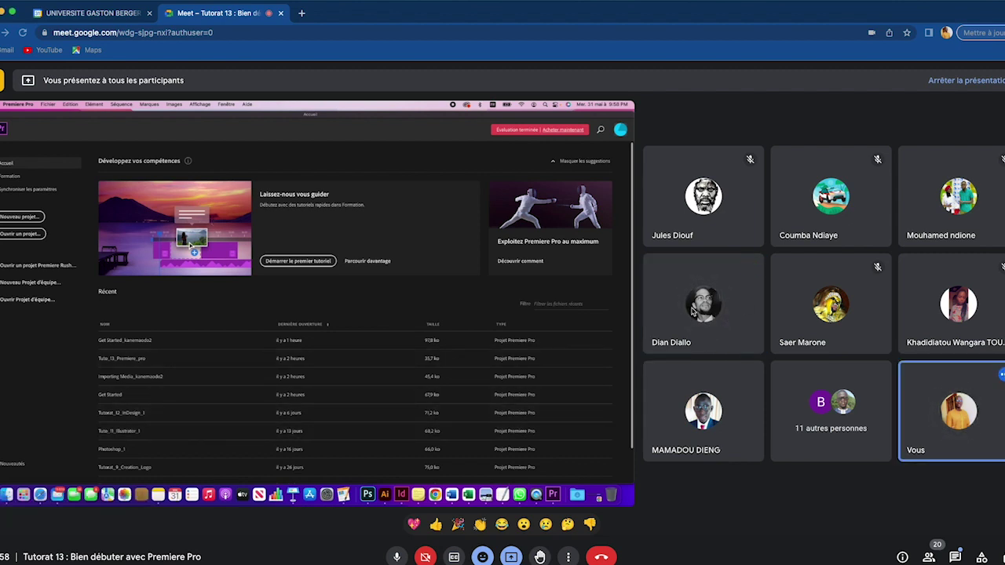
pyautogui.click(689, 315)
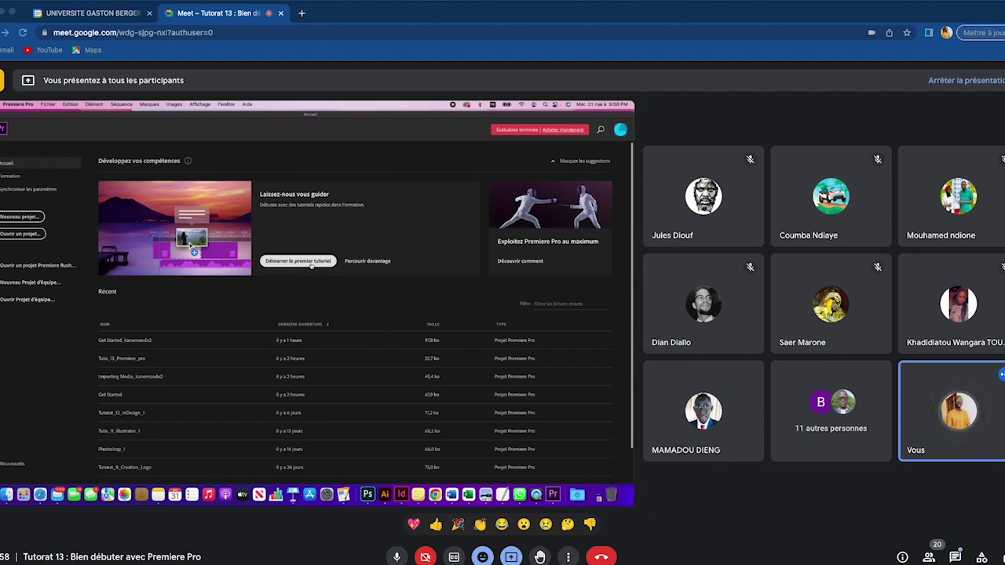
# Open the full list of web tutorials and scroll down through it.
pyautogui.click(375, 261)
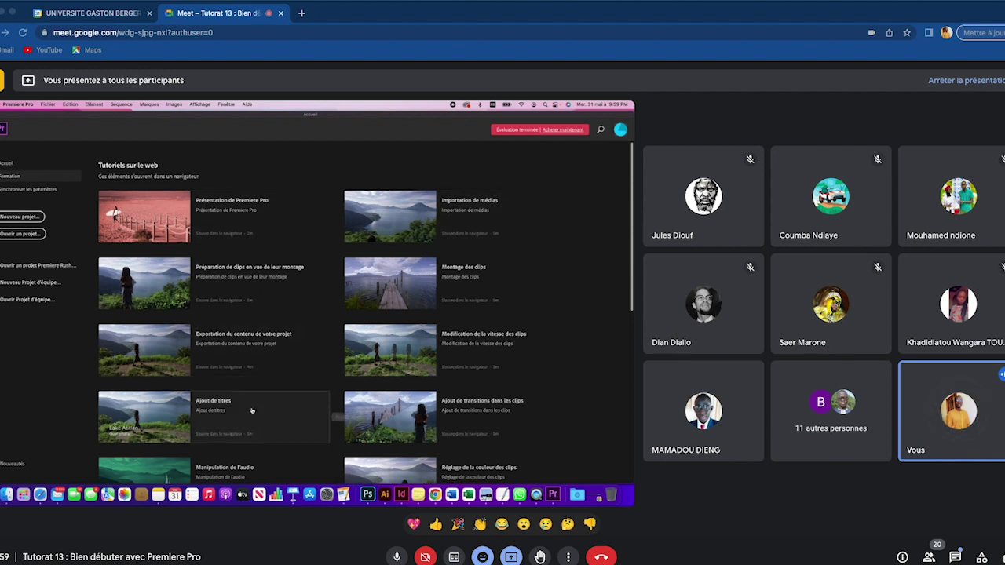
pyautogui.scroll(-2, 250, 405)
pyautogui.scroll(-1, 250, 405)
pyautogui.scroll(-1, 251, 405)
pyautogui.scroll(-1, 251, 404)
pyautogui.scroll(-3, 251, 402)
pyautogui.scroll(-1, 250, 403)
pyautogui.scroll(-2, 251, 402)
pyautogui.scroll(-1, 251, 404)
# Scroll back up and return to Accueil showing the Recent projects list.
pyautogui.scroll(3, 253, 403)
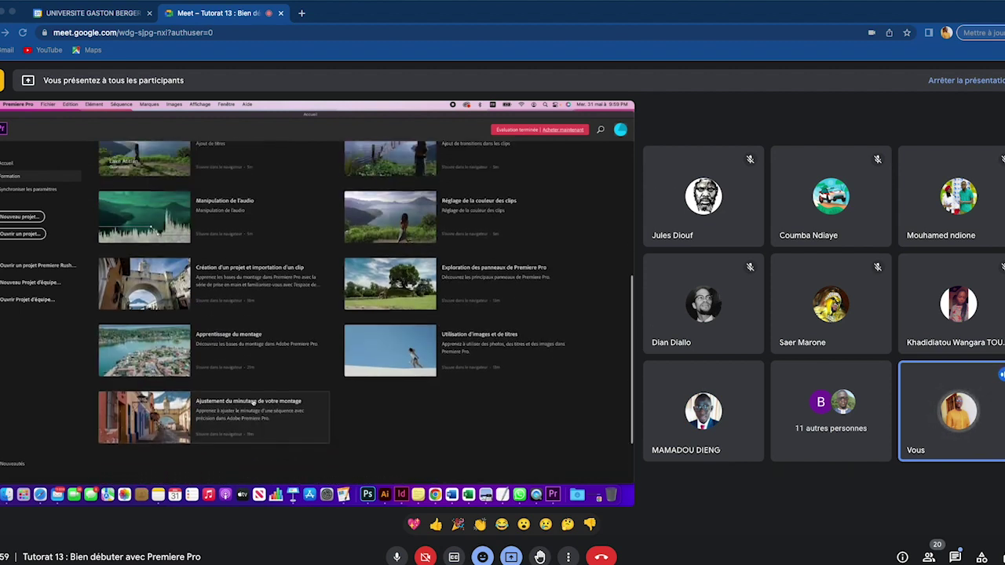
pyautogui.scroll(3, 253, 402)
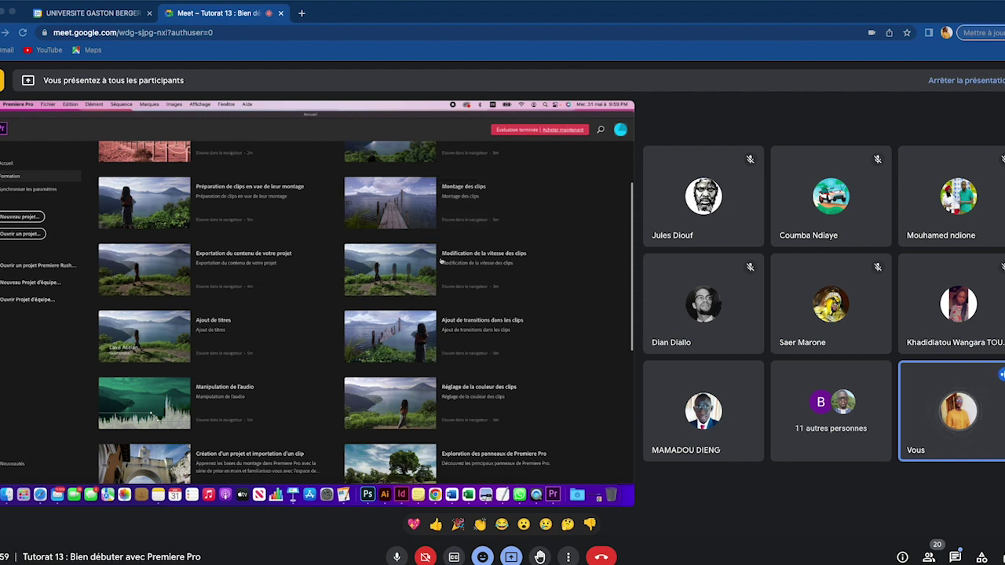
pyautogui.scroll(2, 441, 261)
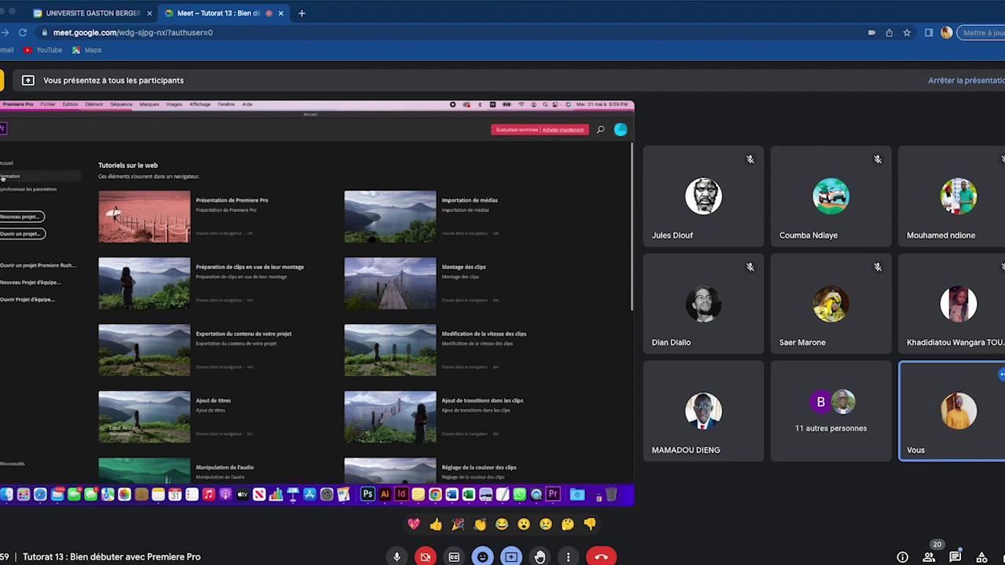
pyautogui.click(6, 165)
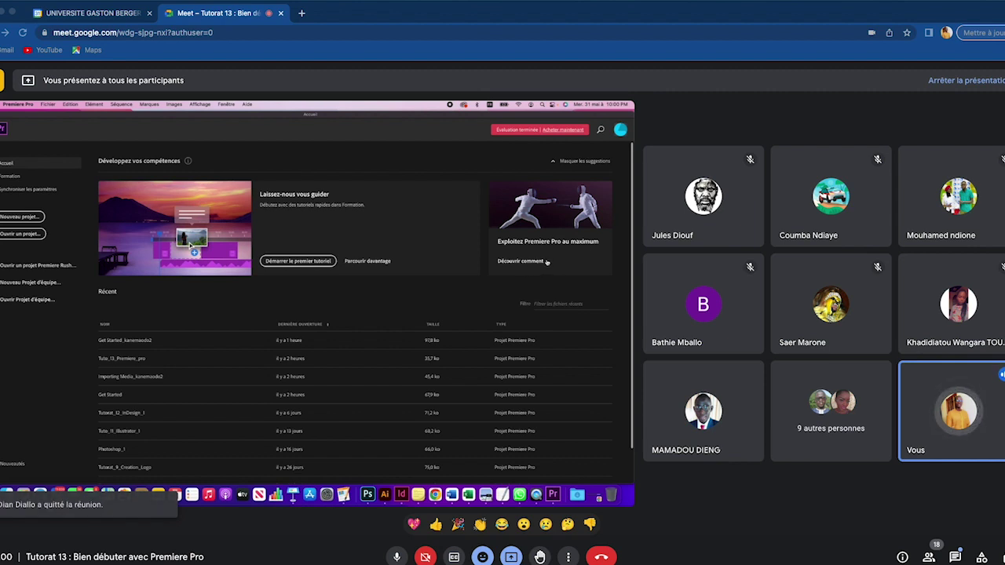
pyautogui.click(11, 179)
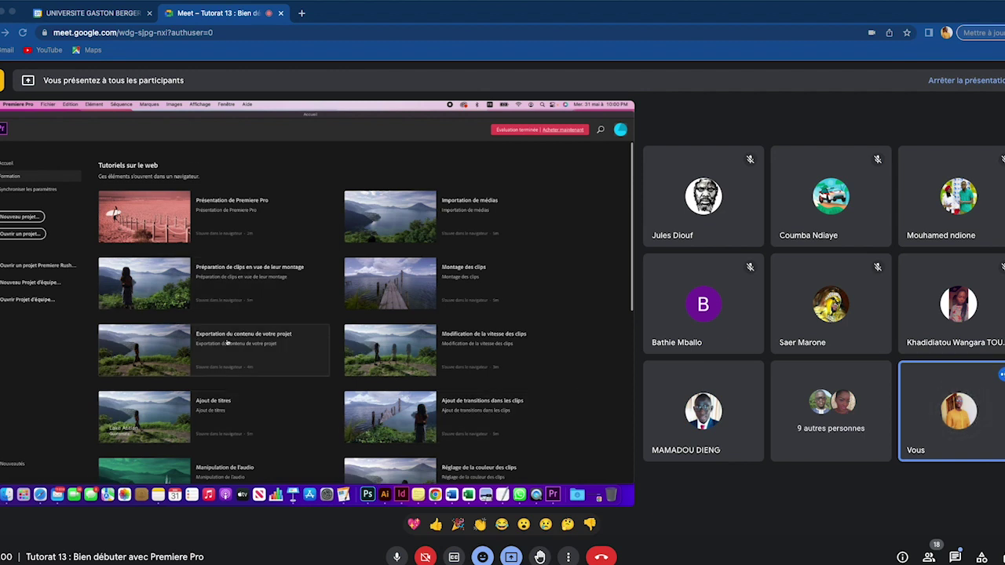
pyautogui.scroll(-3, 286, 298)
pyautogui.scroll(3, 285, 318)
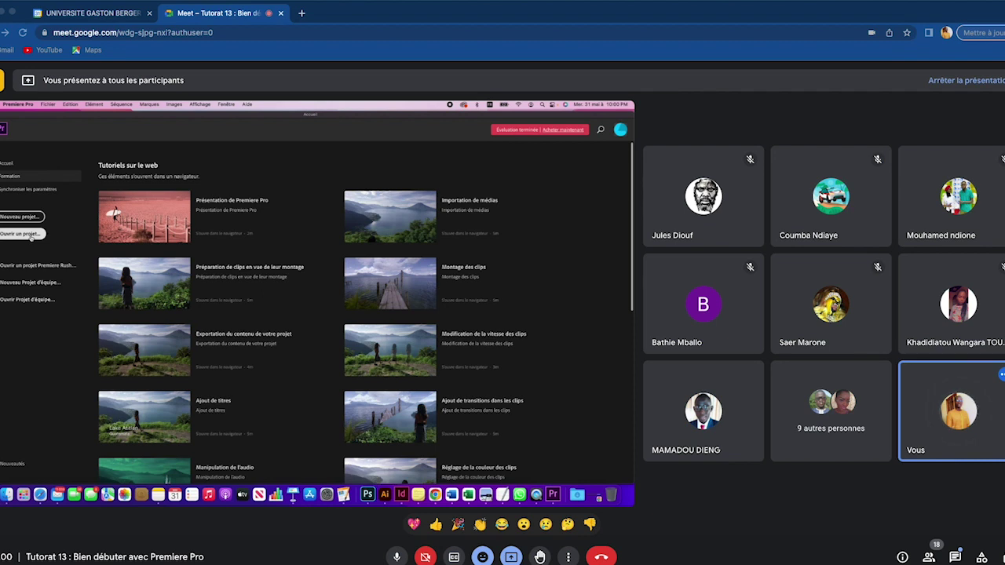
pyautogui.click(12, 167)
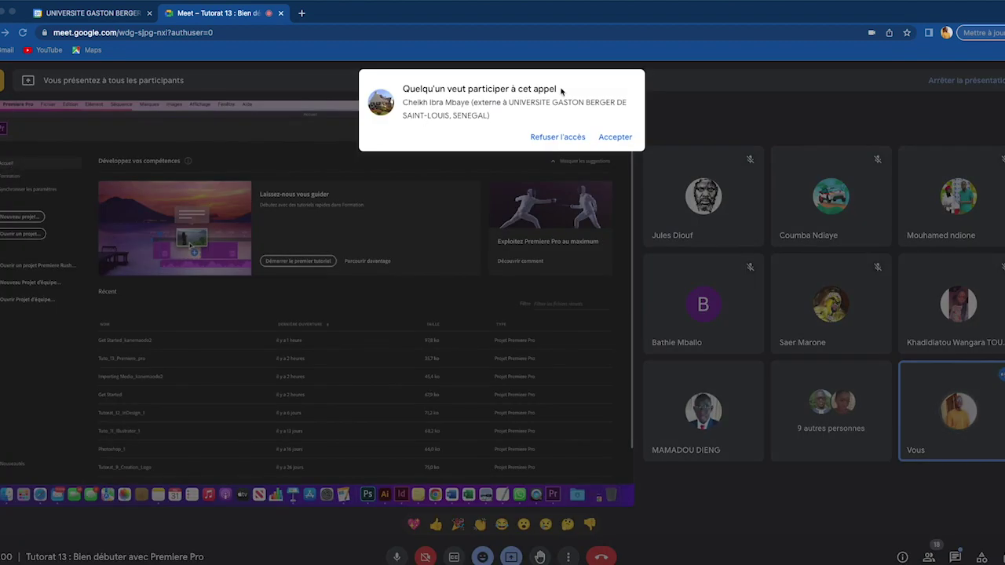
# Admit the guest waiting to join and mute their microphone for everyone.
pyautogui.click(617, 138)
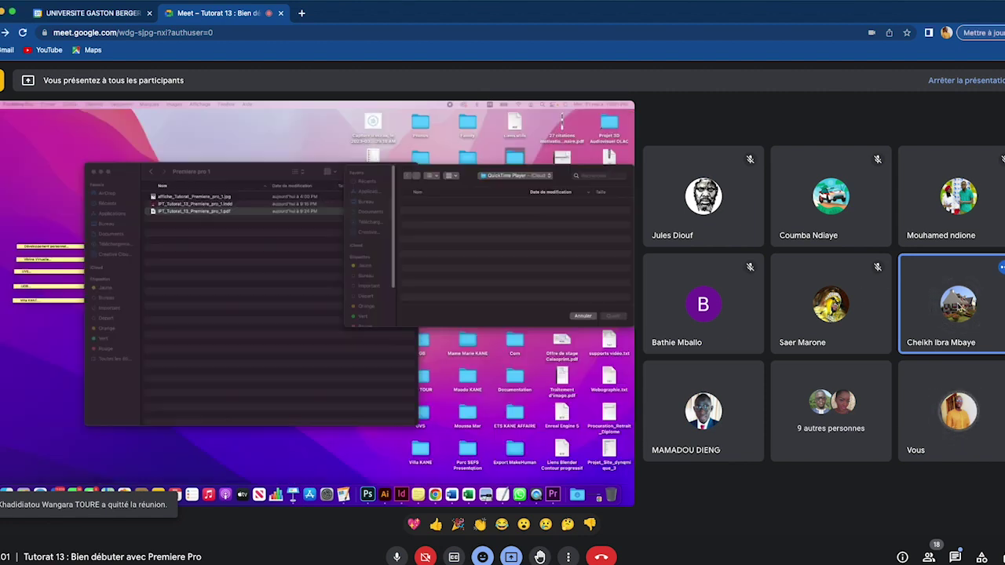
pyautogui.click(958, 303)
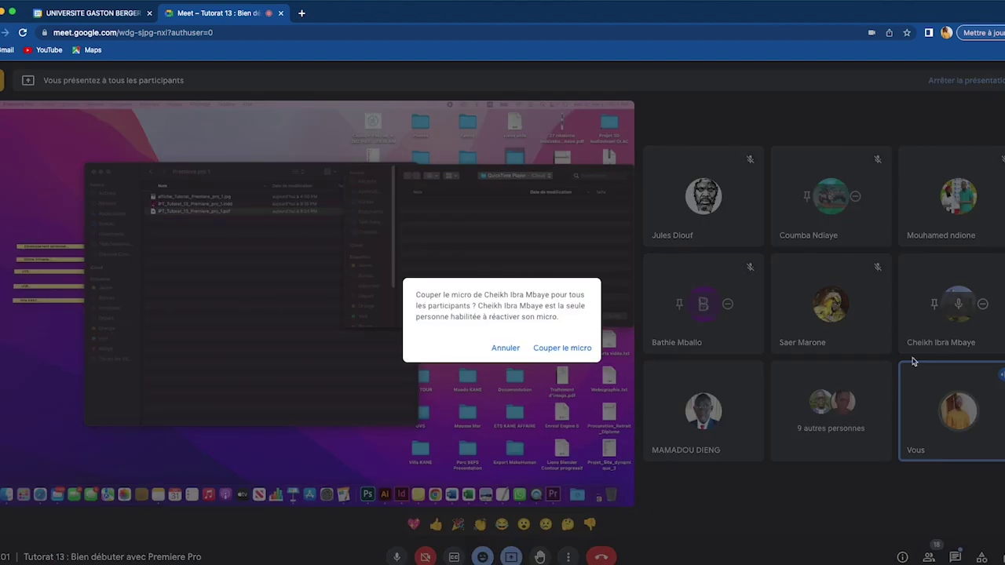
pyautogui.click(572, 350)
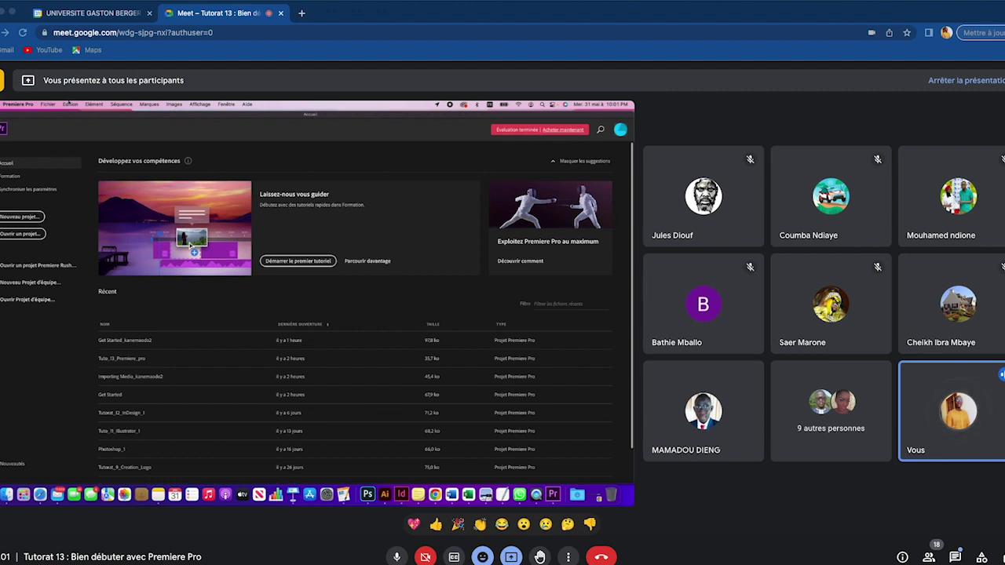
# Glance at the Fichier menu, then start a new project from Premiere Pro's welcome screen.
pyautogui.click(49, 104)
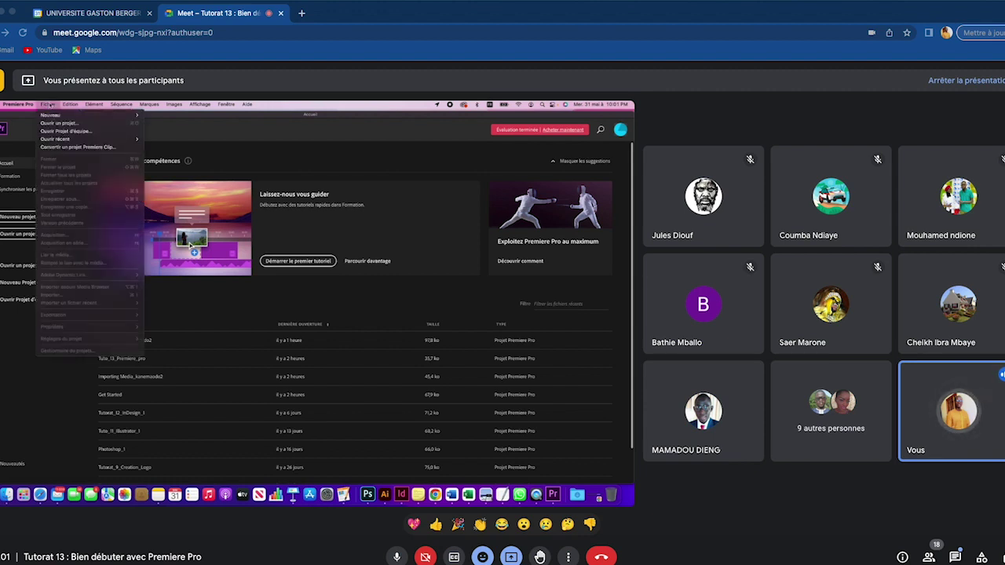
pyautogui.moveTo(53, 116)
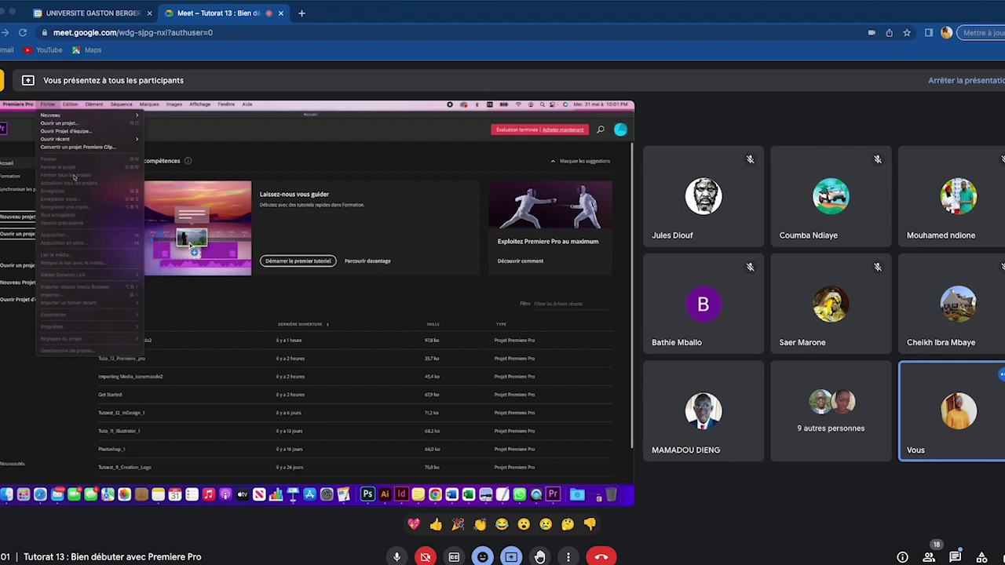
pyautogui.click(5, 208)
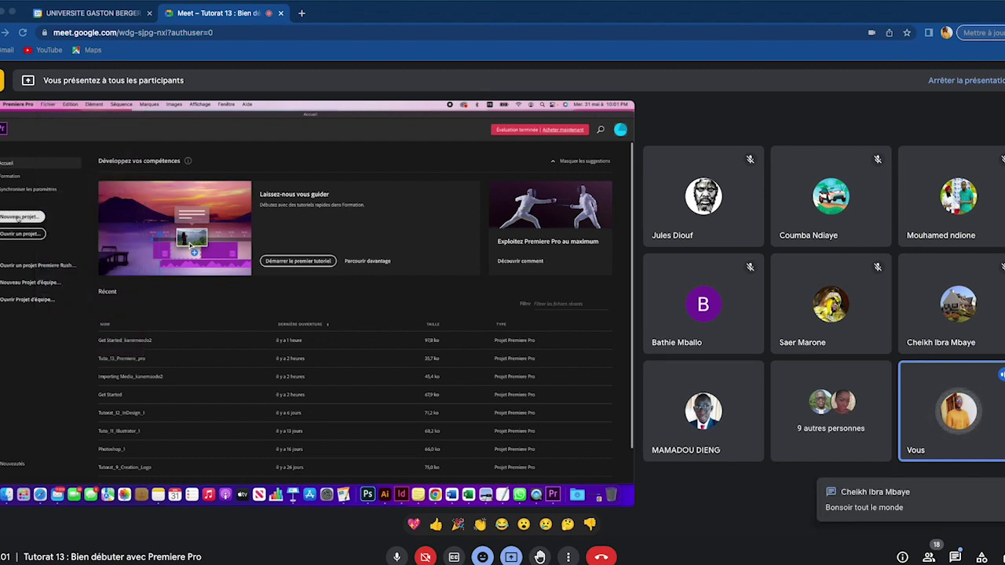
pyautogui.click(19, 219)
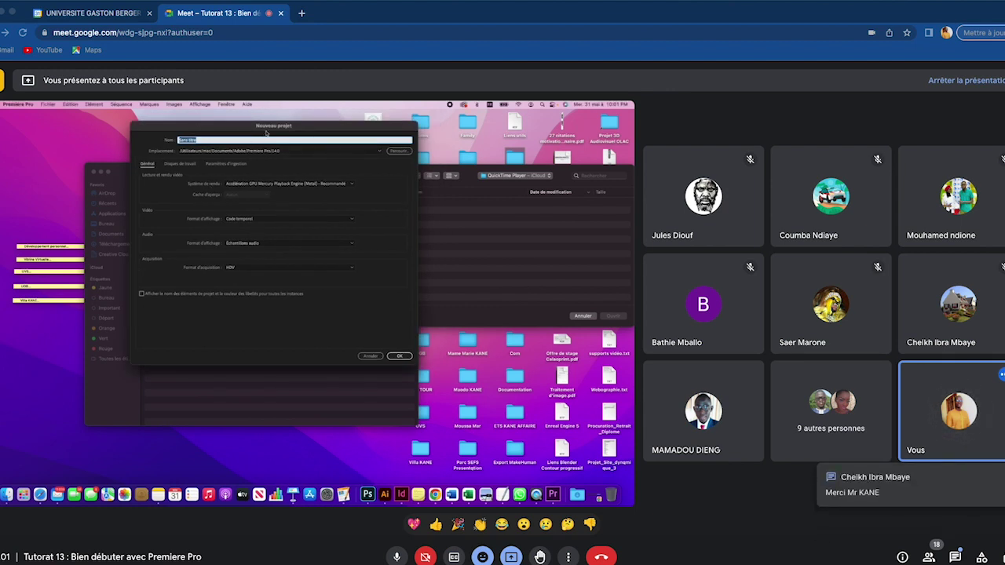
# Reposition the Nouveau projet dialog and enter 'Debut_Montage' as the project name.
pyautogui.moveTo(267, 128); pyautogui.dragTo(259, 141)
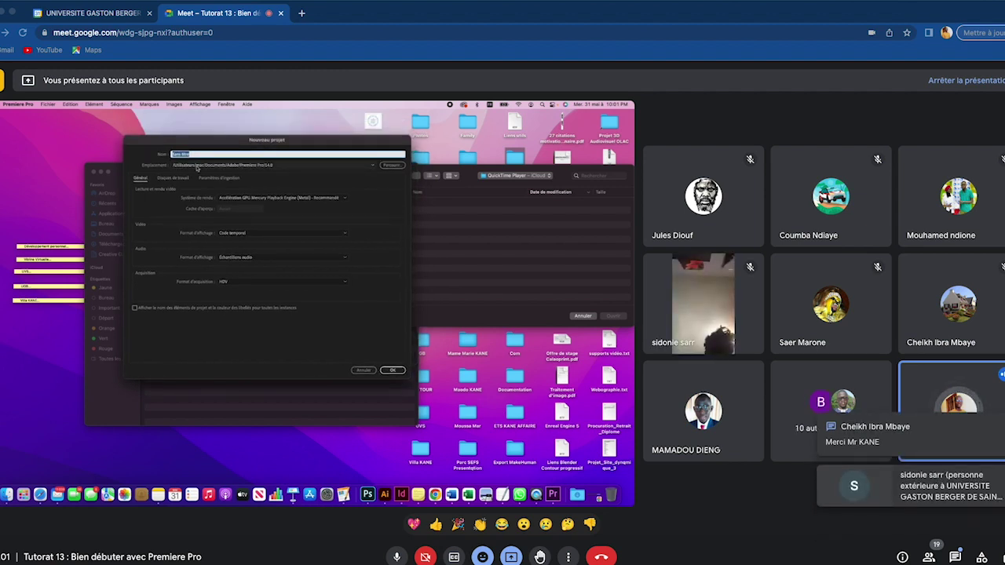
pyautogui.moveTo(206, 145); pyautogui.dragTo(212, 162)
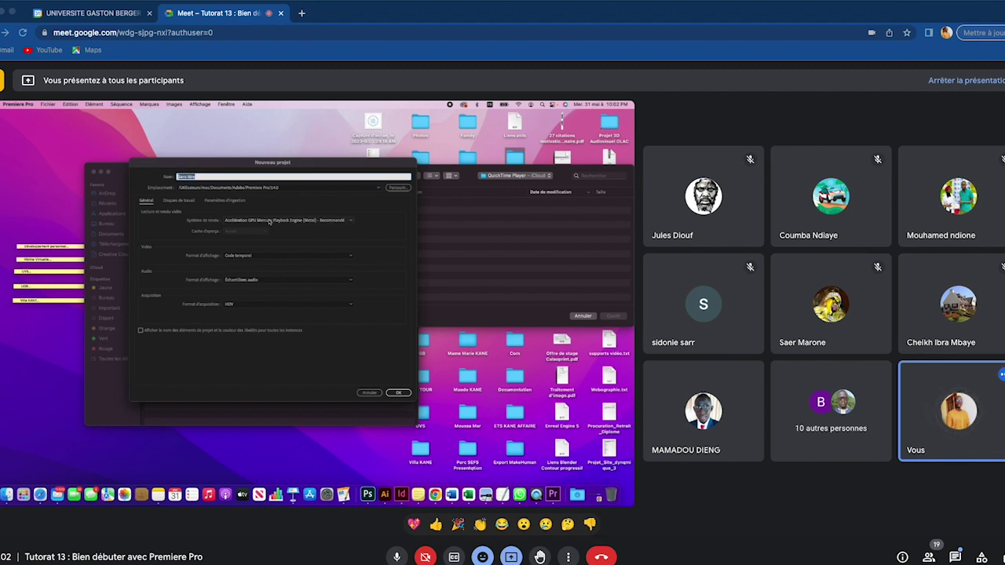
pyautogui.write('Debut_Montage')
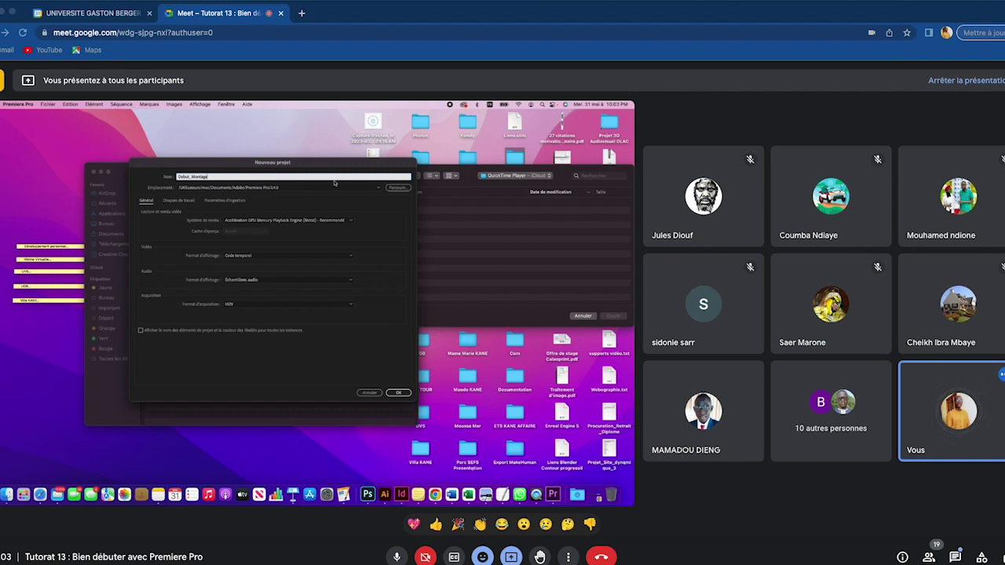
pyautogui.press('Tab')
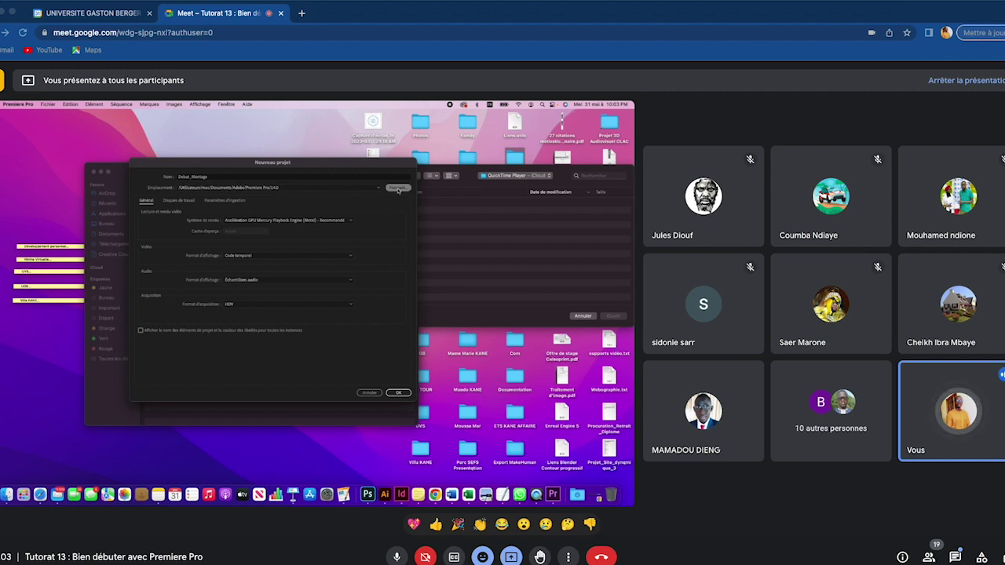
# Create an 'Exercice' folder inside Premiere pro 1 and choose it as the project location.
pyautogui.click(399, 190)
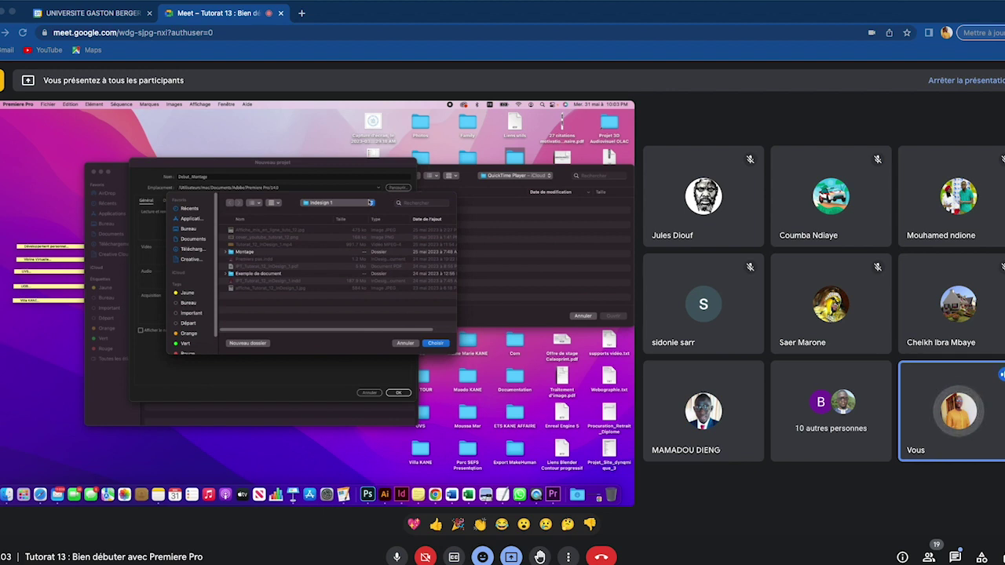
pyautogui.click(370, 203)
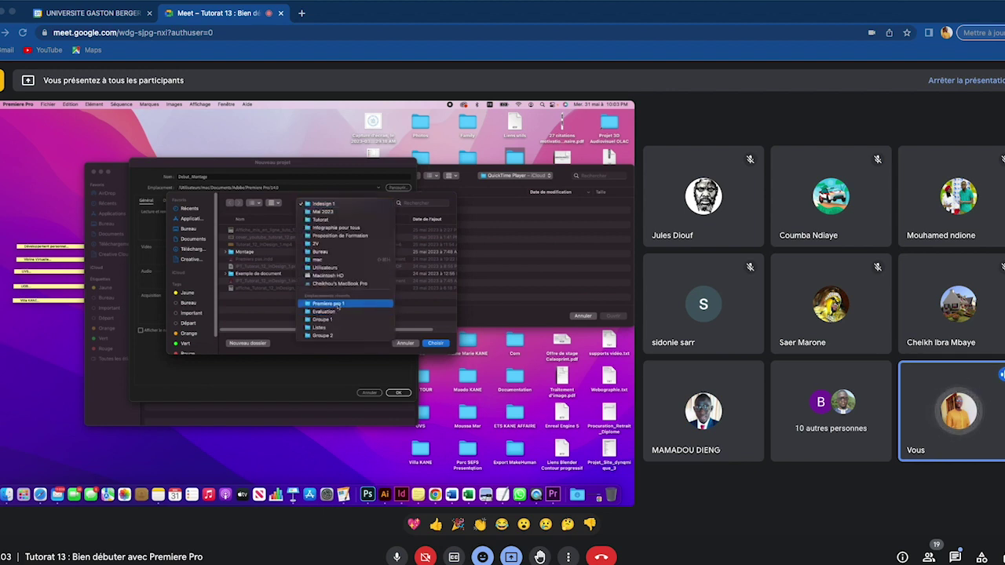
pyautogui.click(338, 305)
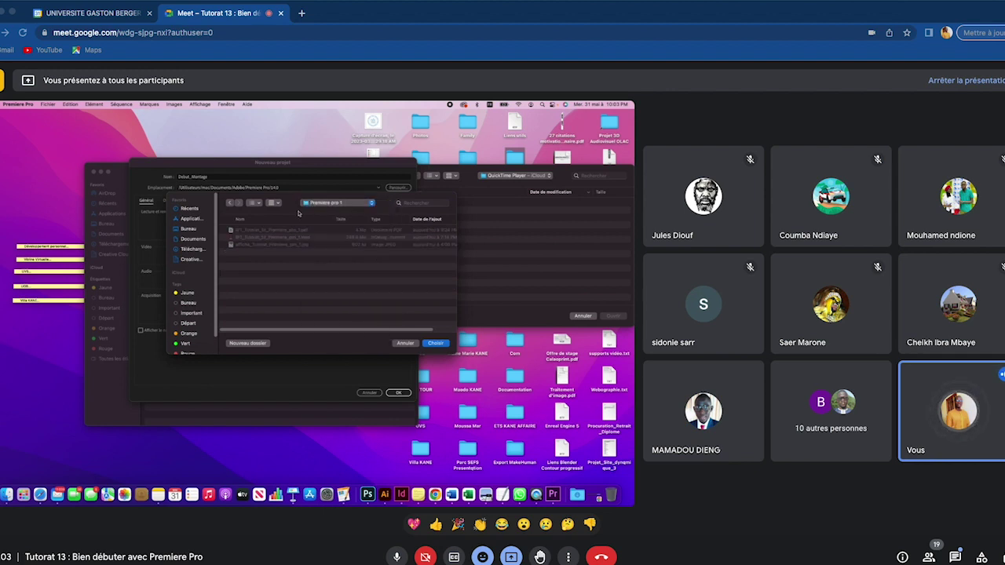
pyautogui.click(248, 344)
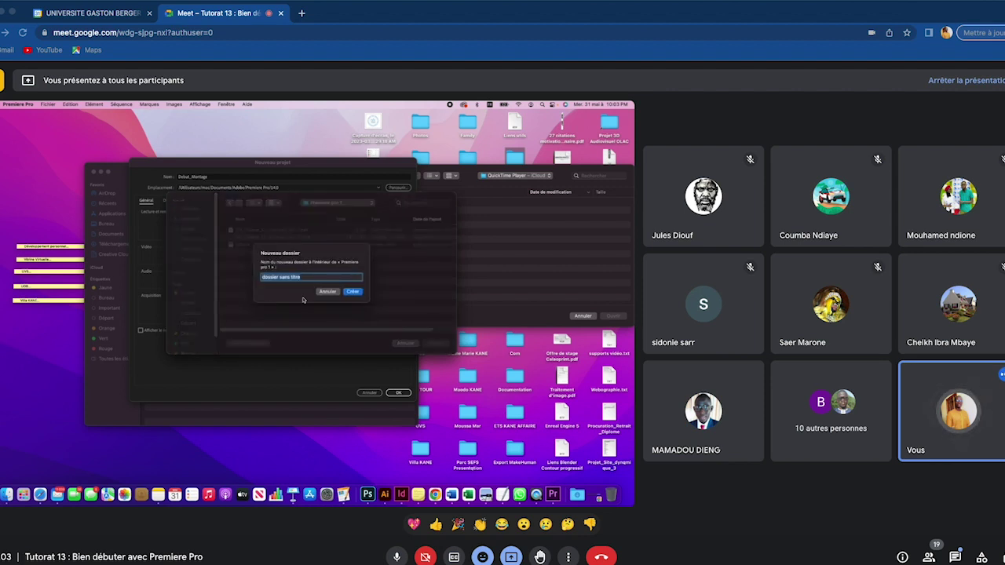
pyautogui.write('Exercice')
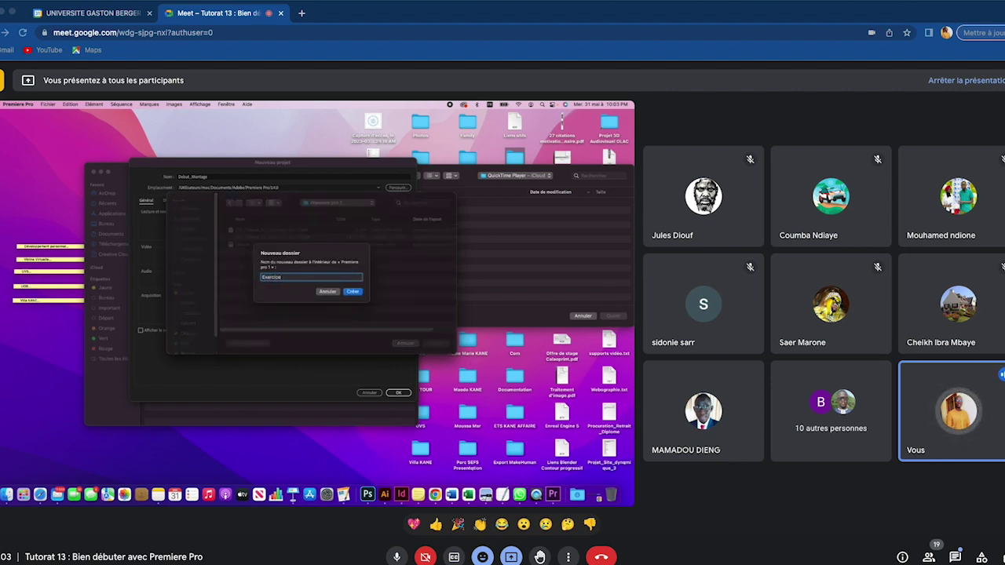
pyautogui.press('Return')
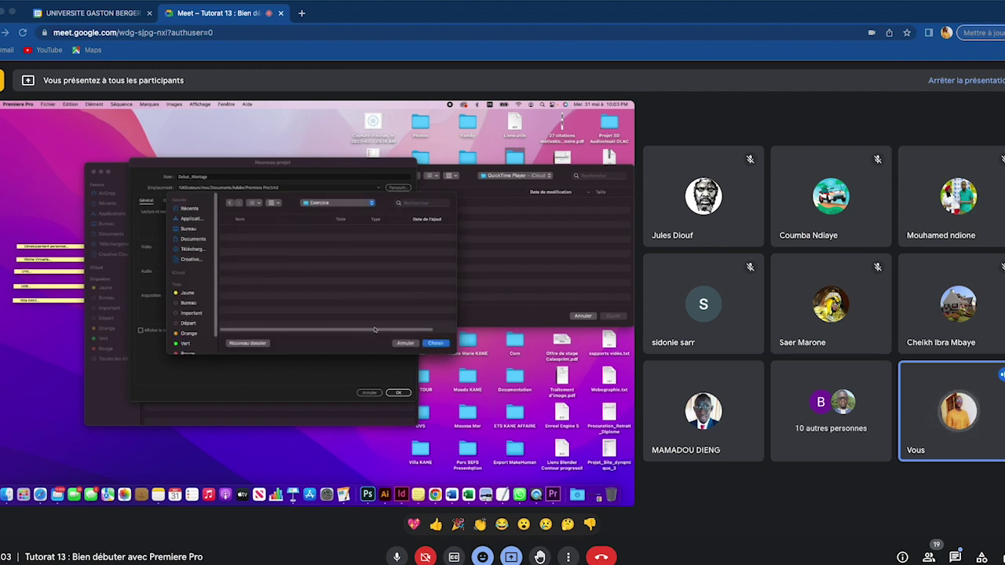
pyautogui.click(437, 344)
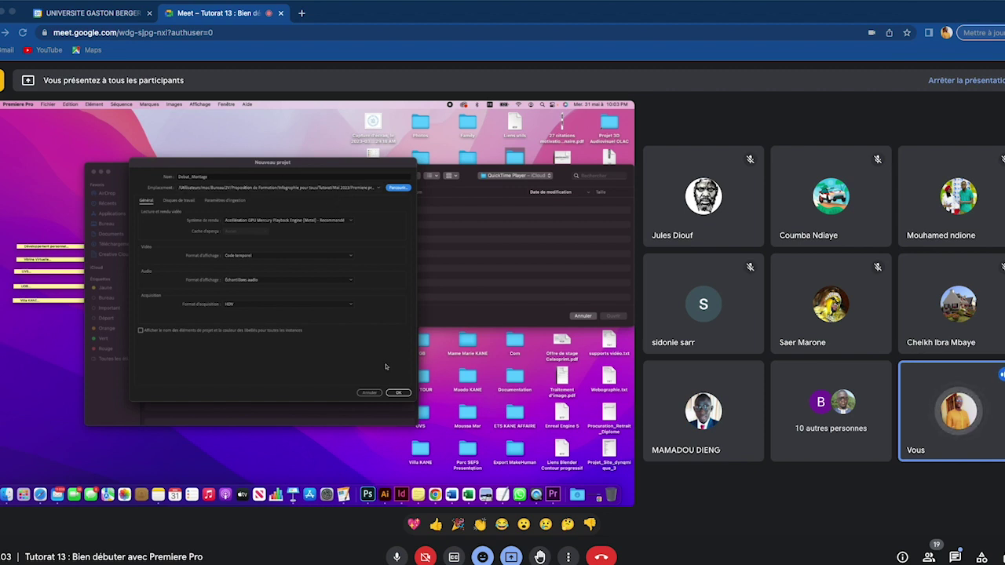
# Review the ingest and scratch-disk settings, return to Général, and create the project with OK.
pyautogui.click(394, 394)
pyautogui.click(226, 201)
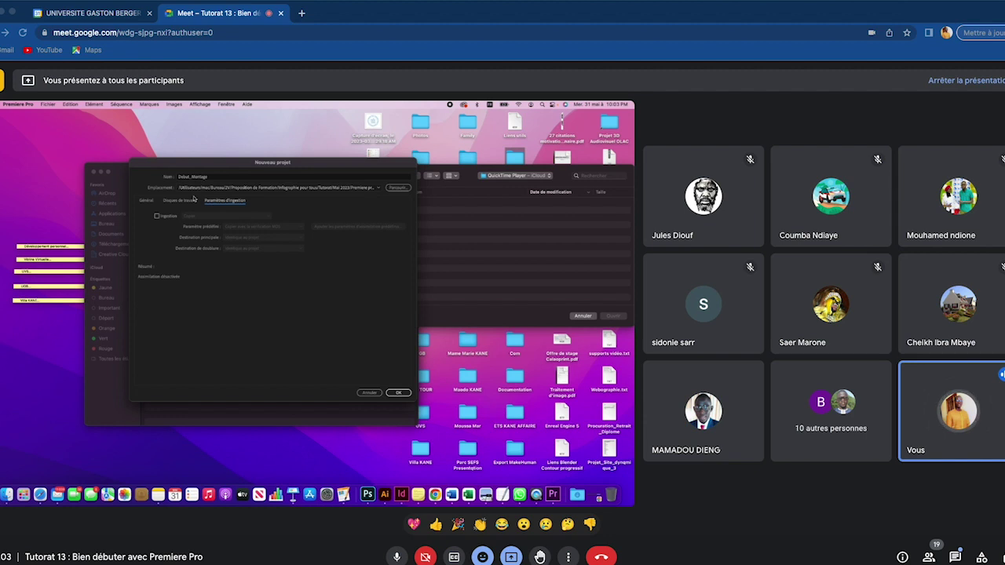
pyautogui.click(181, 201)
pyautogui.click(146, 202)
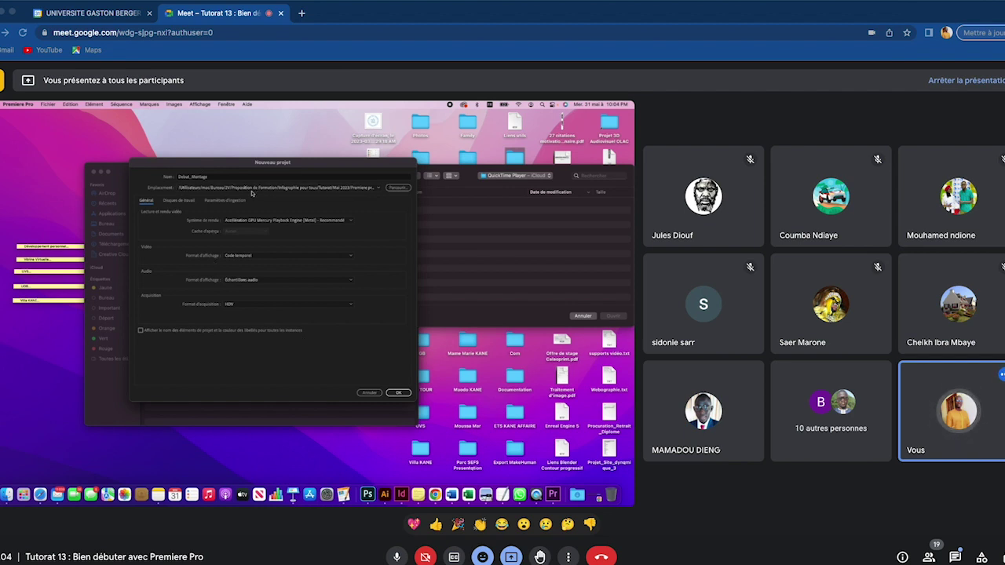
pyautogui.click(400, 393)
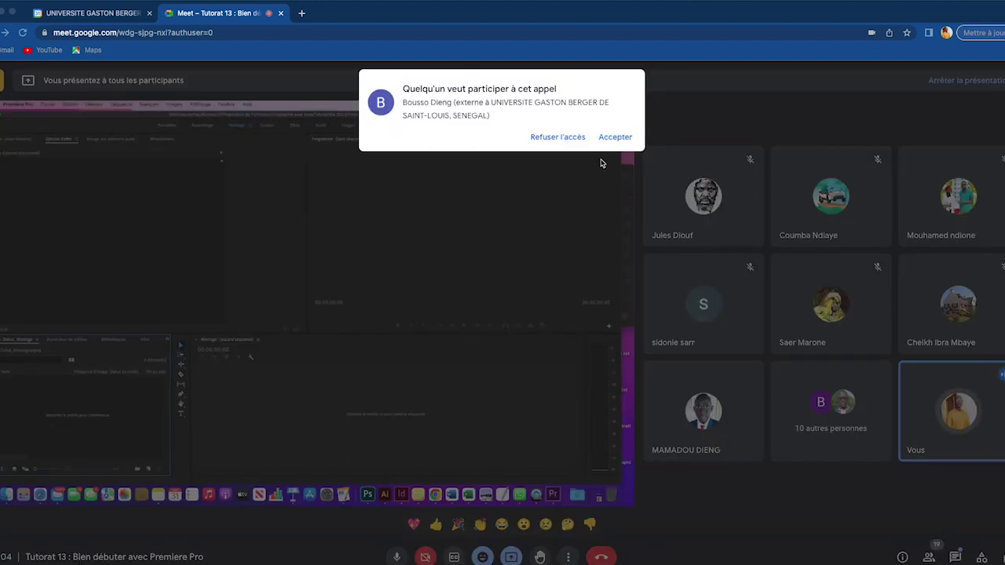
# Admit the first waiting guest and mute their microphone for everyone.
pyautogui.click(616, 137)
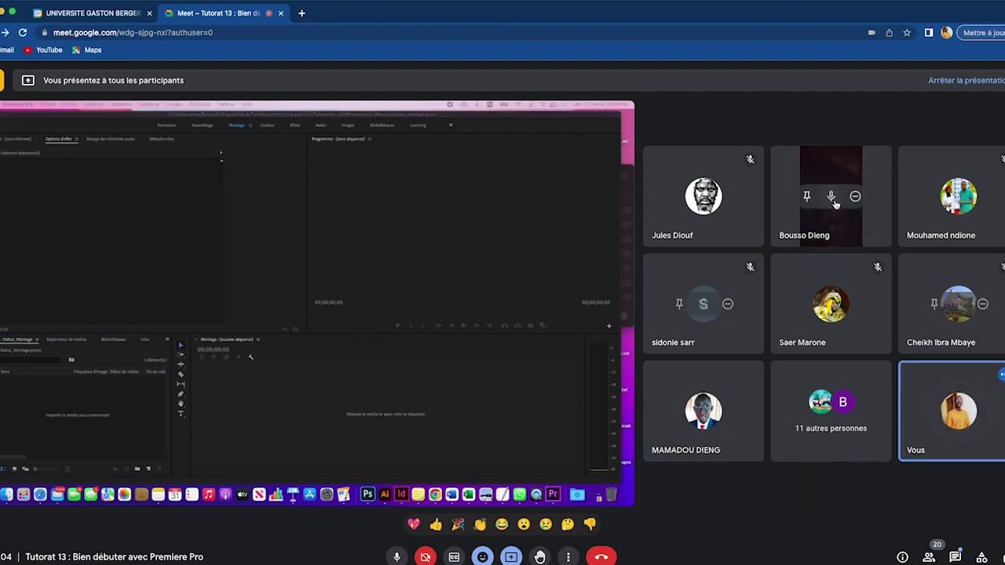
pyautogui.click(832, 198)
pyautogui.click(581, 355)
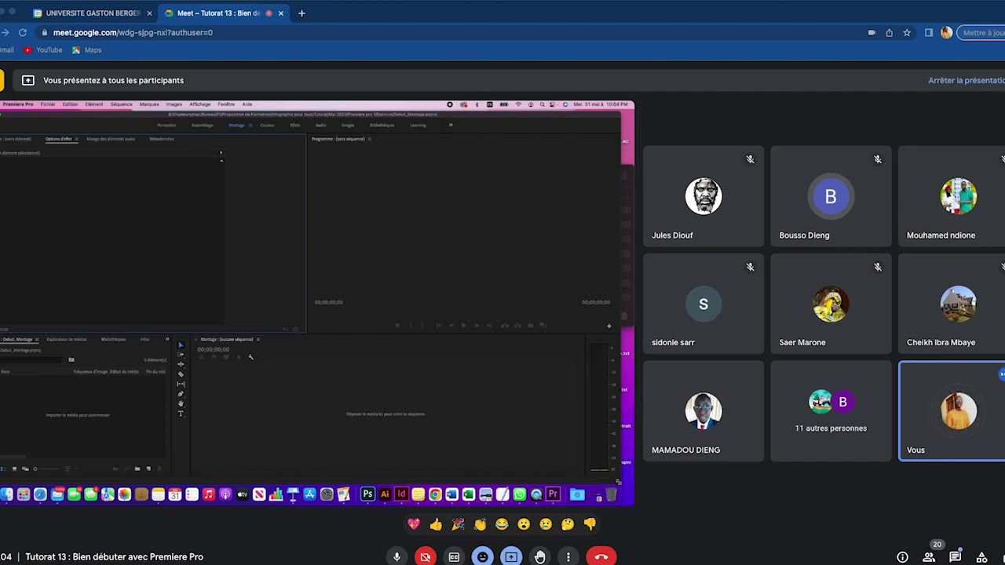
# Widen the Premiere Pro window to the screen's right edge and admit the second guest.
pyautogui.moveTo(616, 481); pyautogui.dragTo(632, 489)
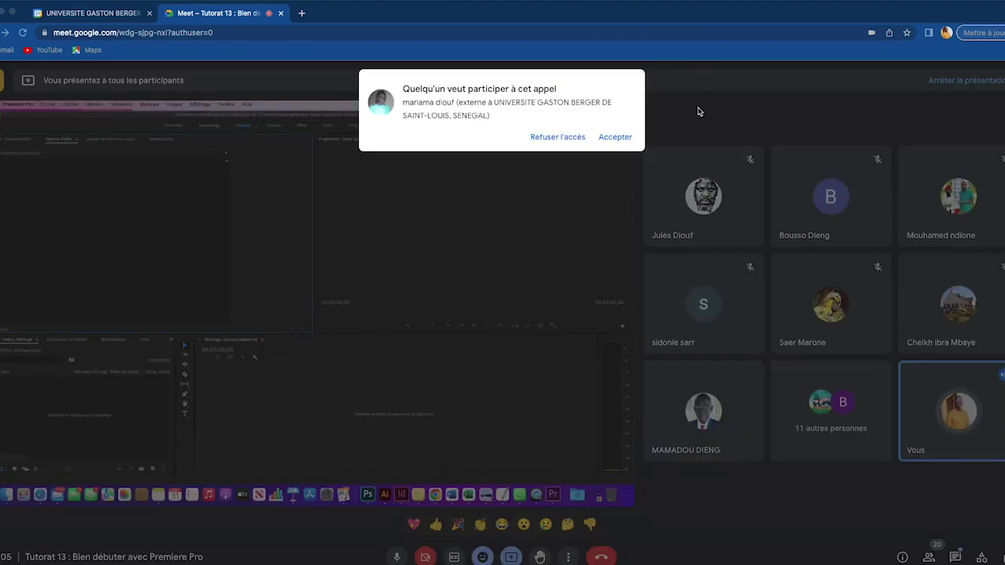
pyautogui.click(610, 138)
pyautogui.click(610, 138)
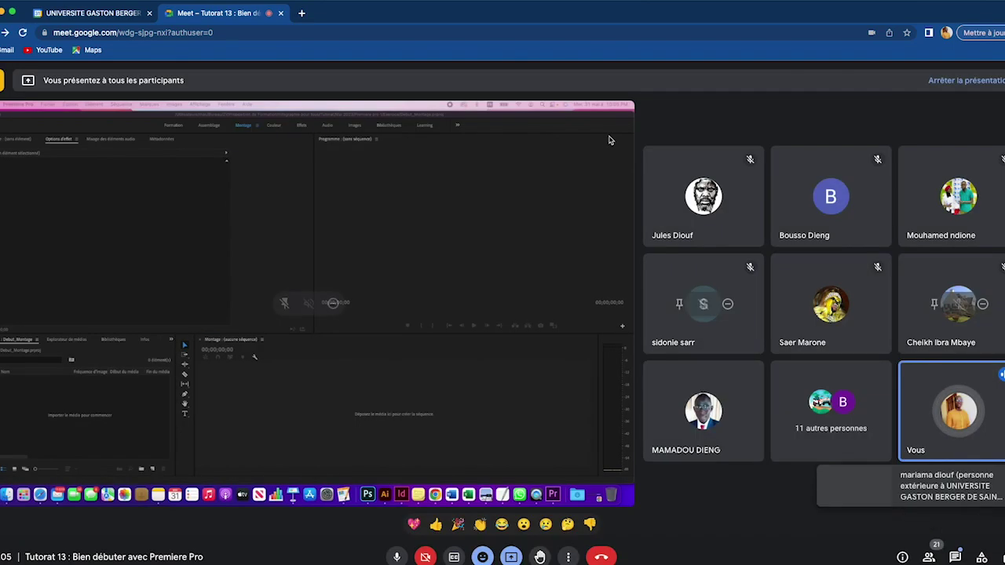
pyautogui.click(408, 218)
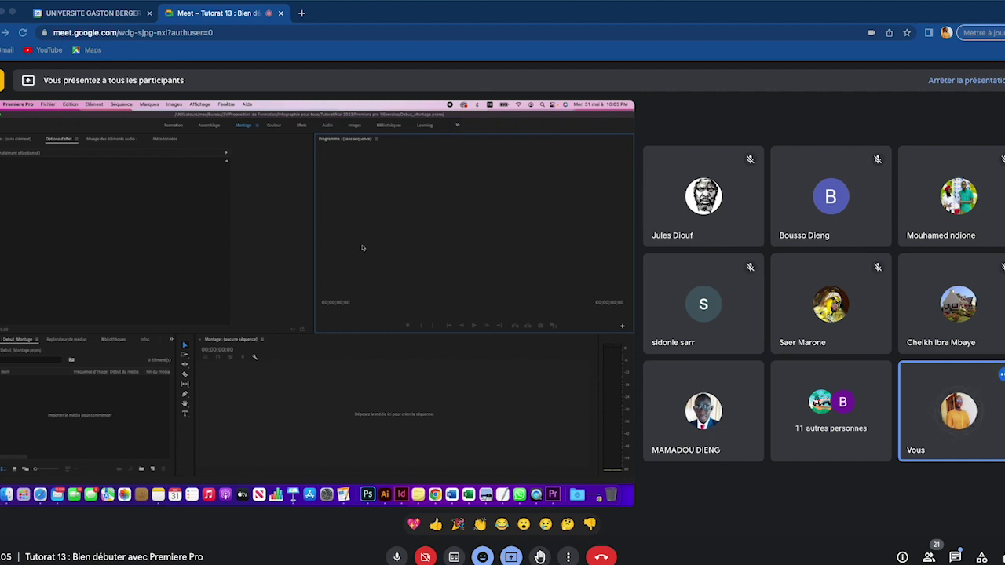
# Cycle through the Formation, Assemblage, Montage, Couleur, Effets, Audio, Images, Bibliothèques and Learning workspaces.
pyautogui.click(174, 126)
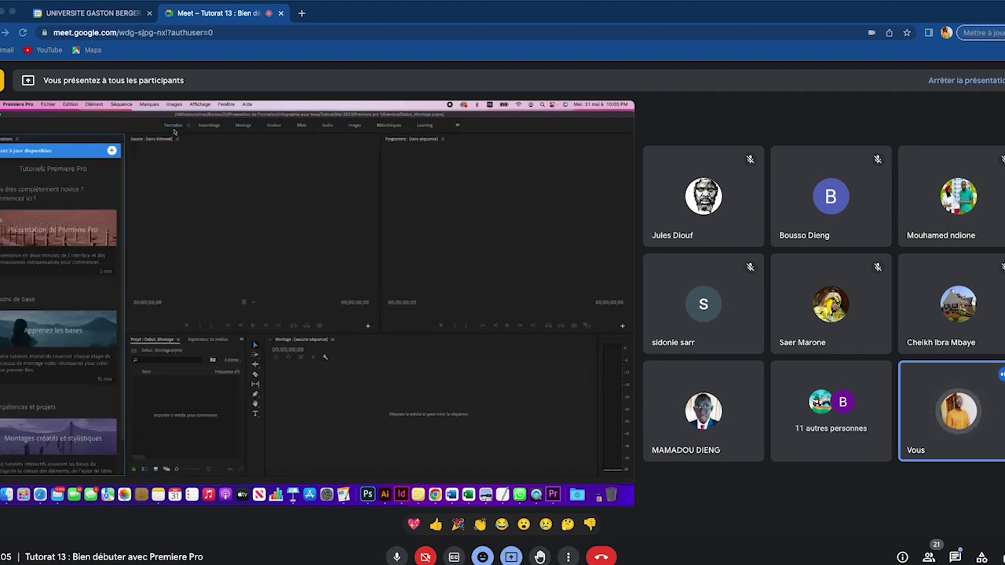
pyautogui.click(212, 128)
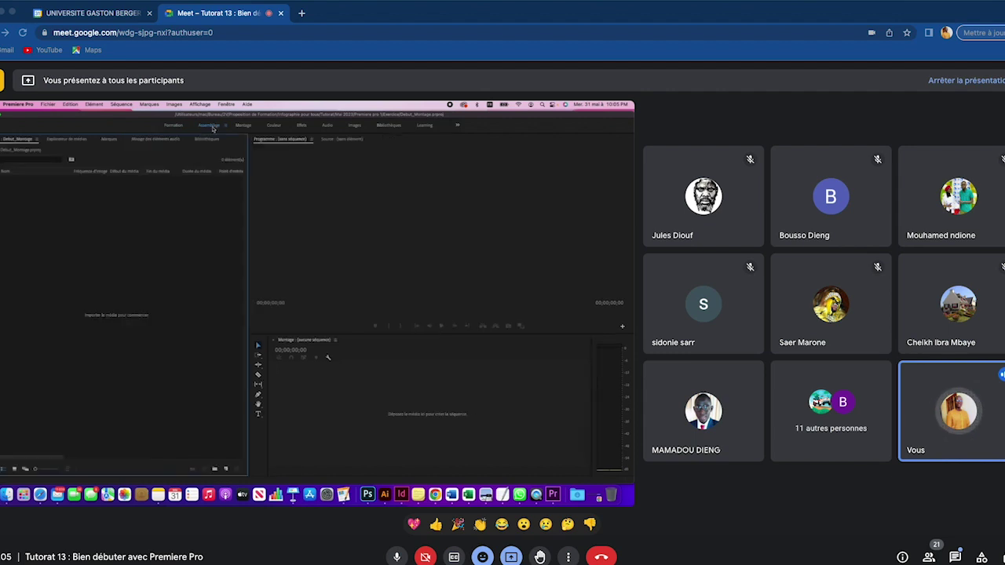
pyautogui.click(243, 126)
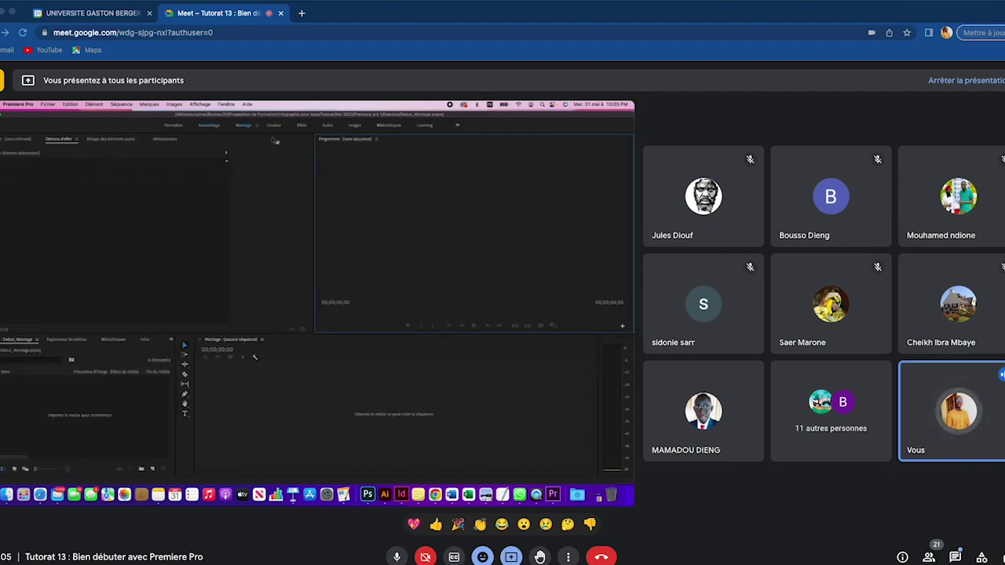
pyautogui.click(273, 126)
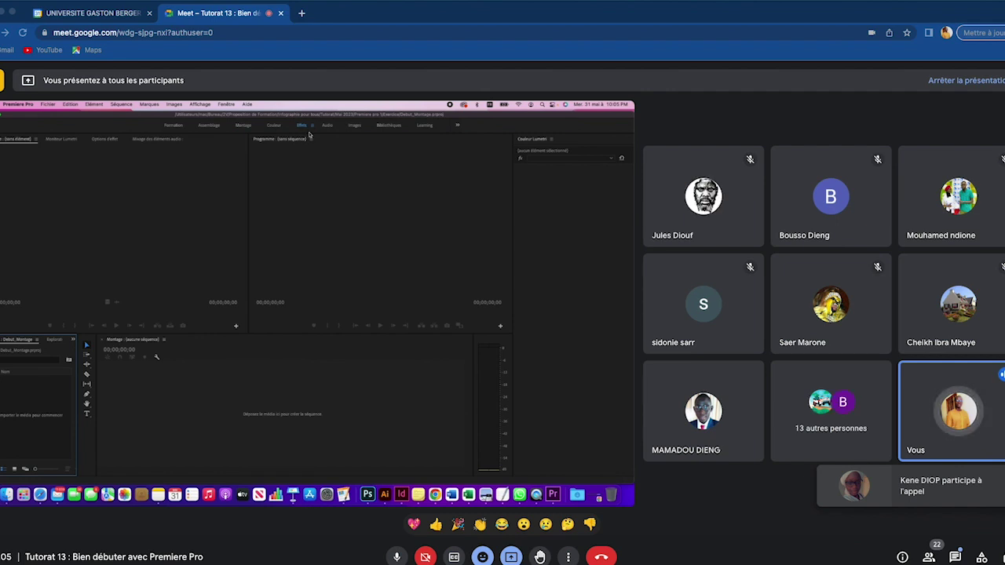
pyautogui.click(302, 127)
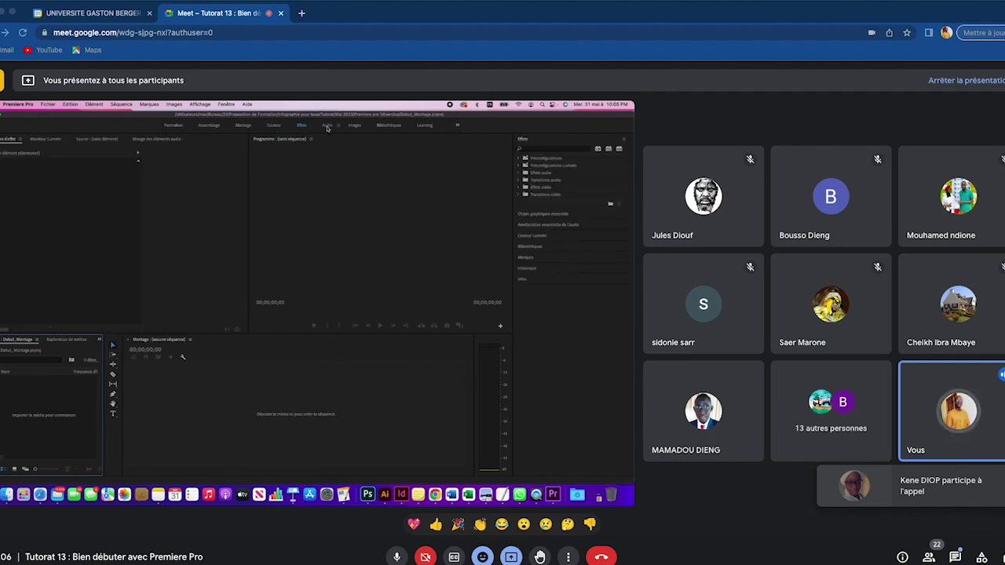
pyautogui.click(327, 127)
pyautogui.click(355, 127)
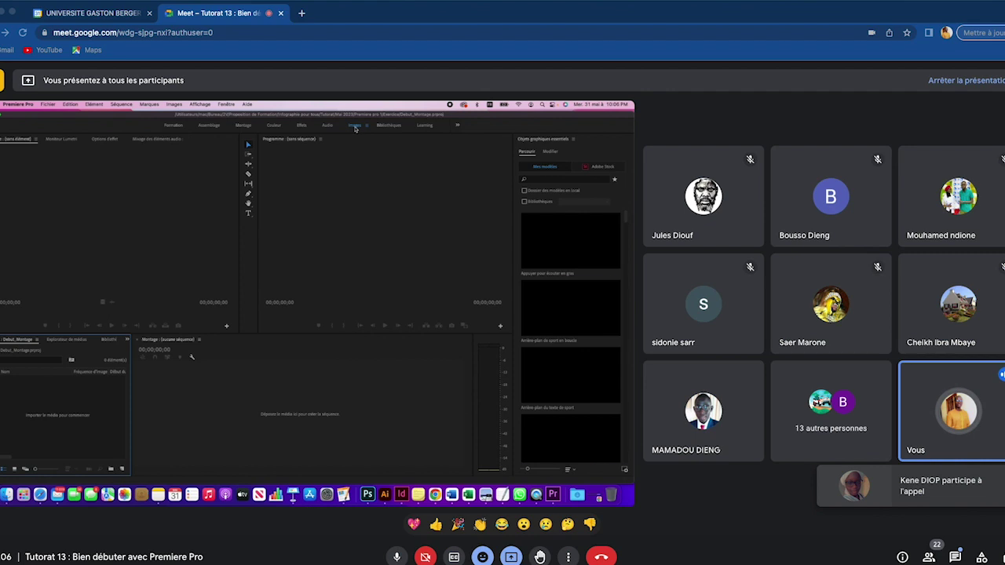
pyautogui.click(388, 126)
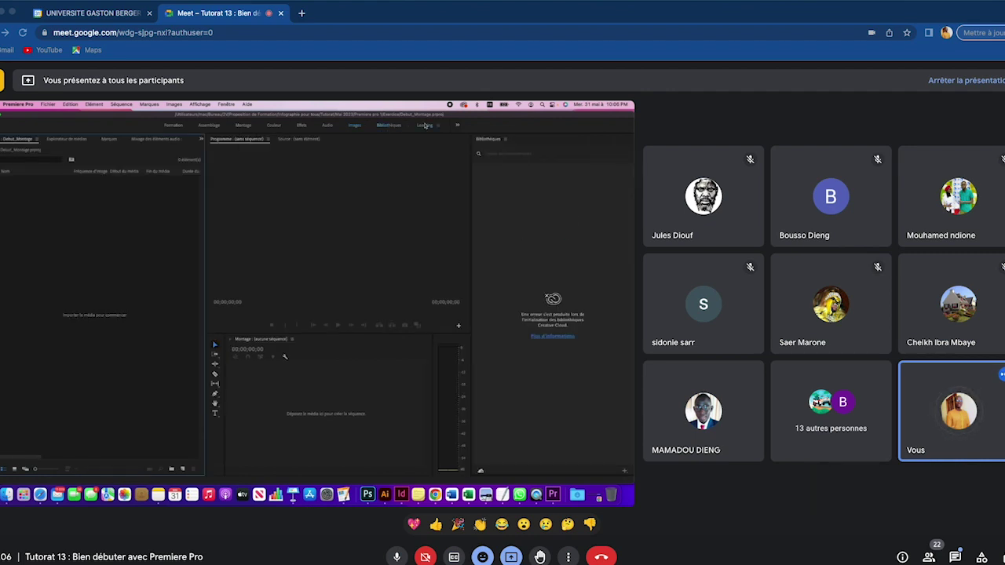
pyautogui.click(424, 126)
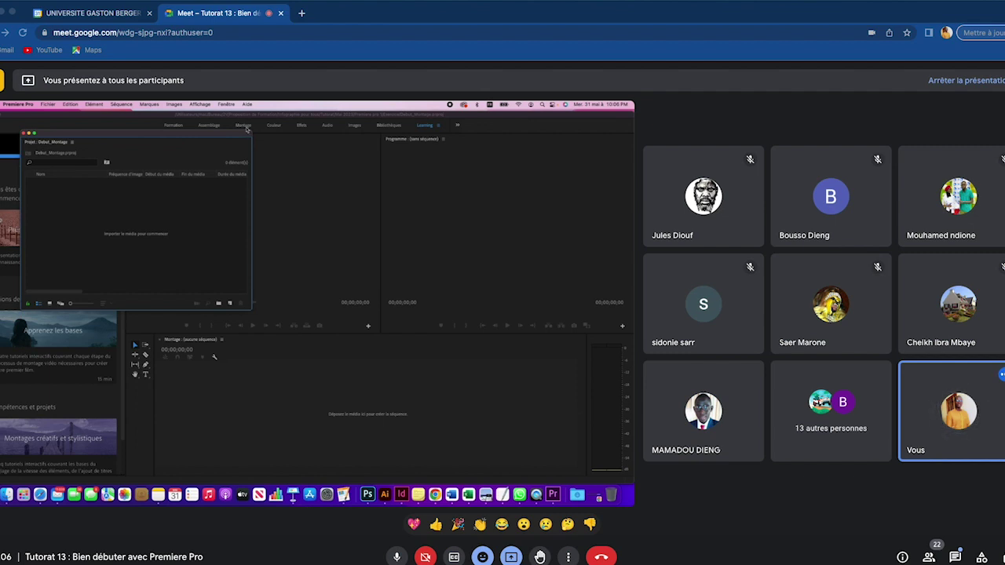
# Switch Premiere Pro back to the Montage workspace tab.
pyautogui.click(243, 126)
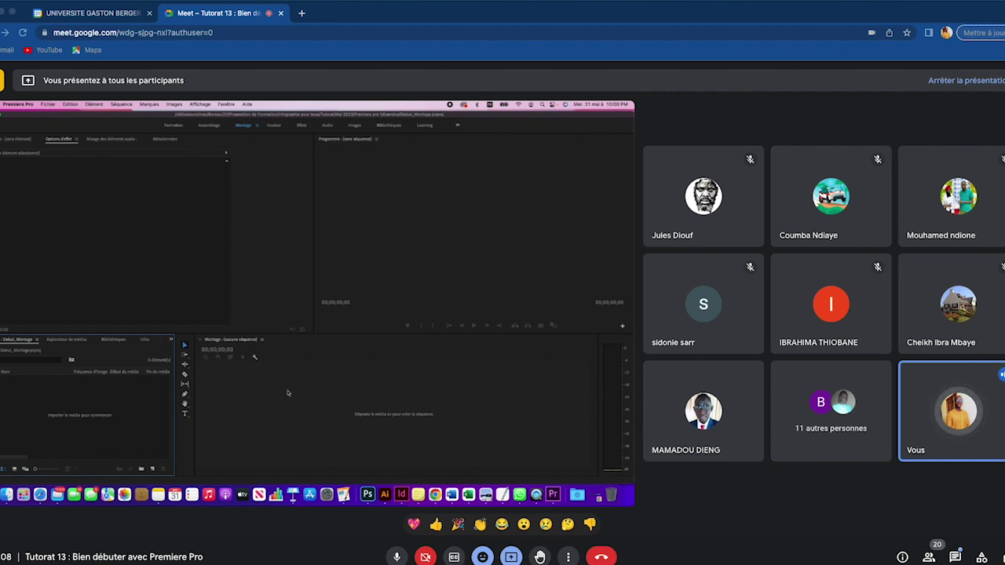
# Focus the Programme monitor, then admit the guest waiting in the join-request popup.
pyautogui.click(355, 182)
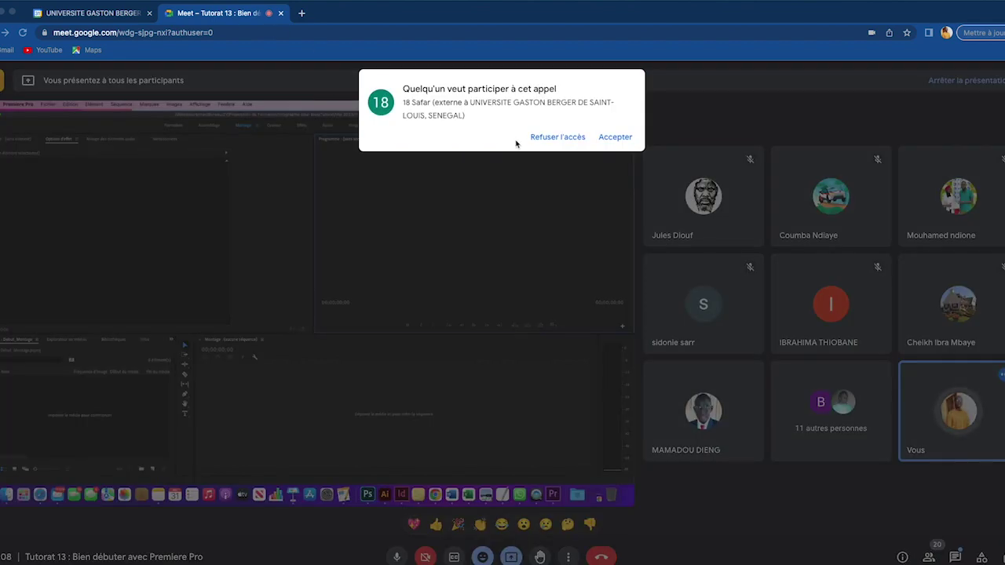
pyautogui.click(613, 138)
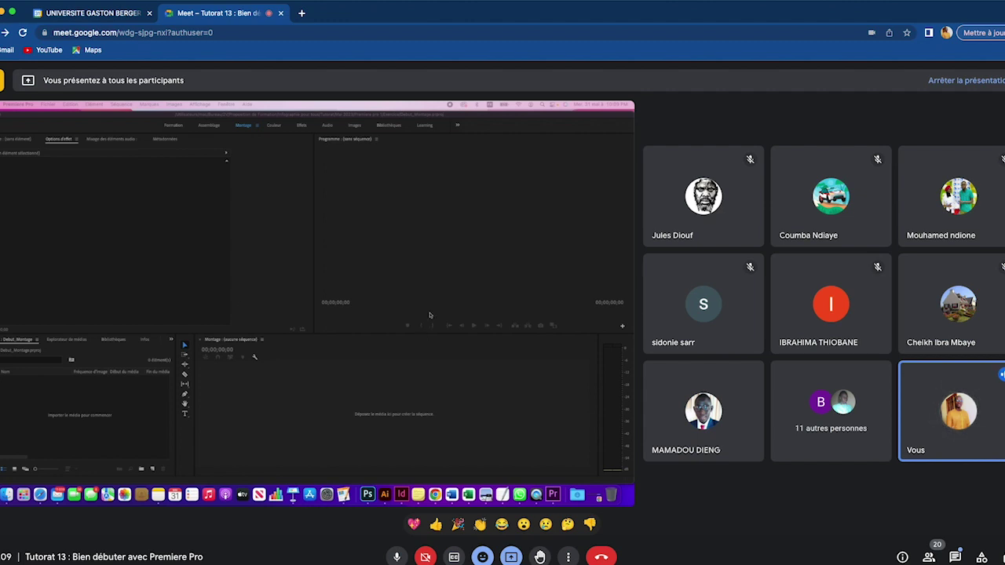
pyautogui.click(486, 496)
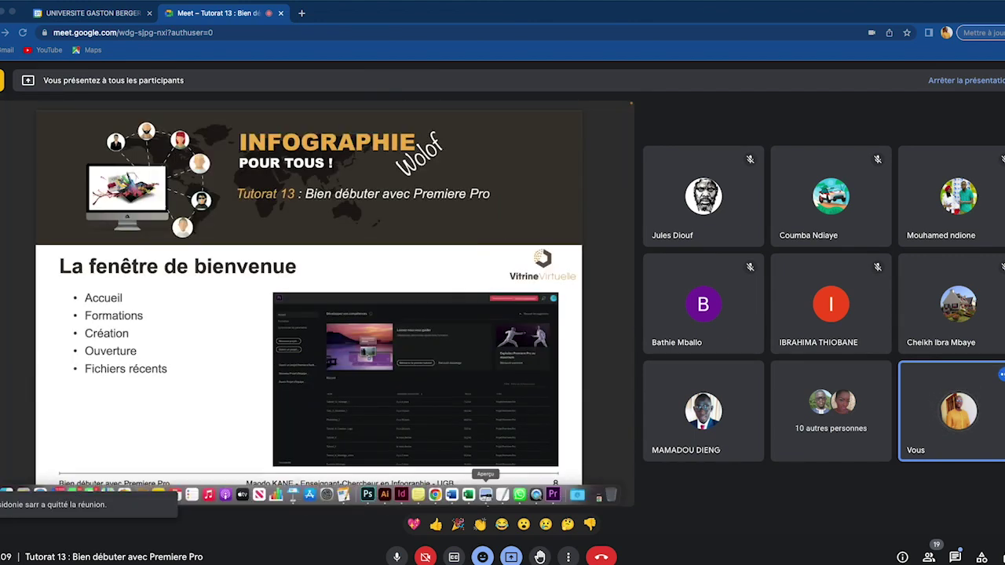
pyautogui.click(554, 500)
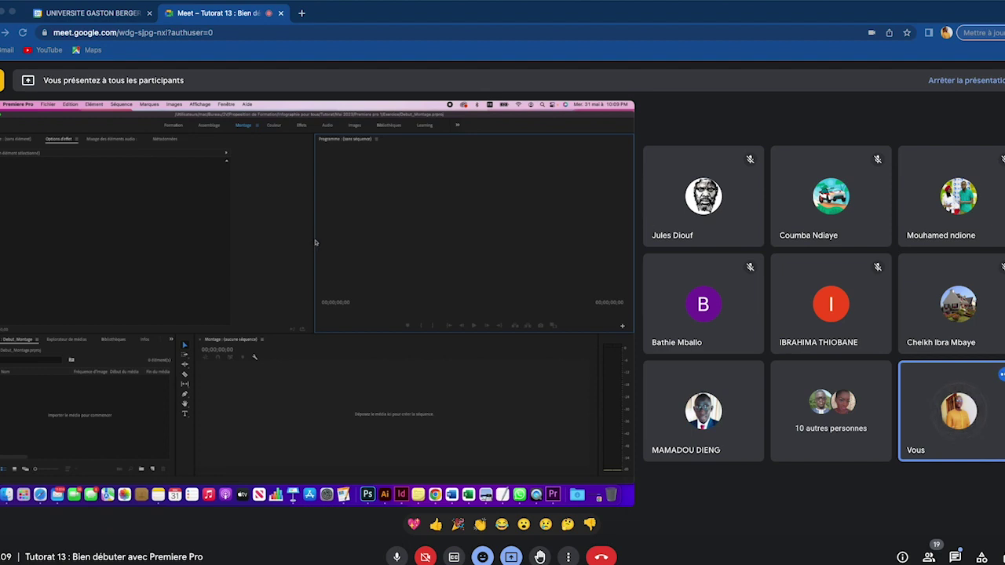
pyautogui.moveTo(313, 241)
pyautogui.mouseDown()
pyautogui.moveTo(285, 244)
pyautogui.moveTo(313, 244)
pyautogui.mouseUp()
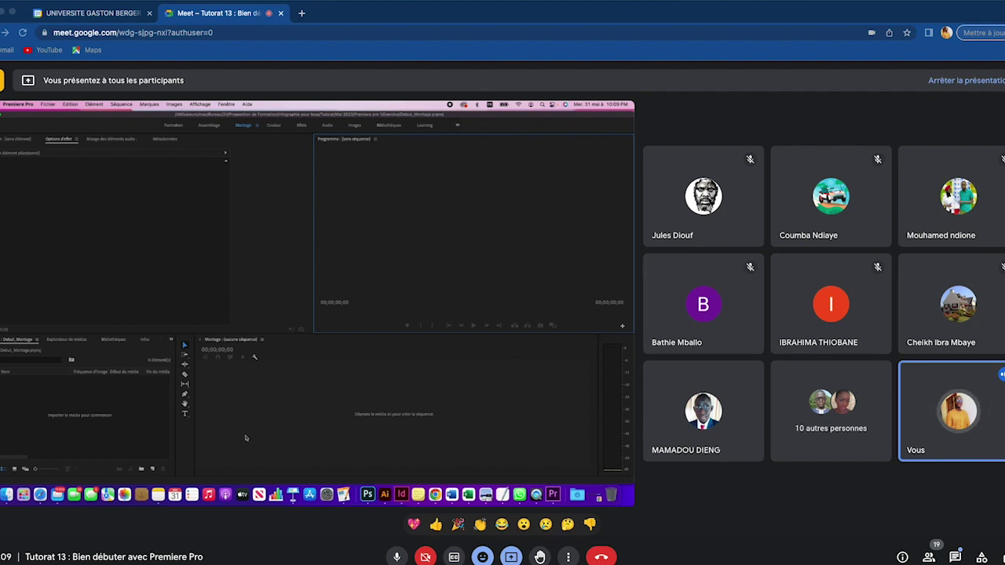
pyautogui.moveTo(194, 399)
pyautogui.mouseDown()
pyautogui.moveTo(293, 401)
pyautogui.moveTo(210, 414)
pyautogui.mouseUp()
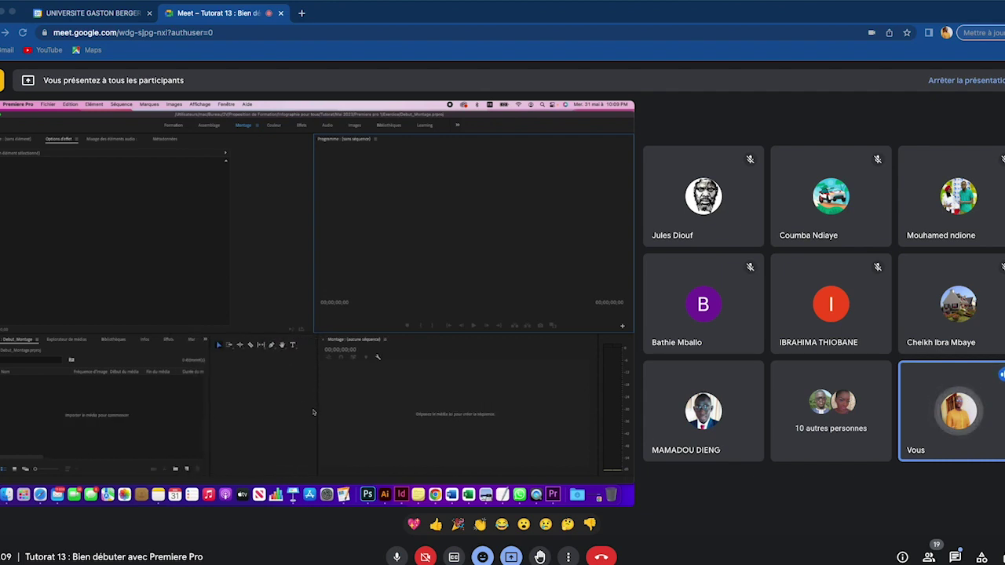
pyautogui.moveTo(317, 406); pyautogui.dragTo(223, 408)
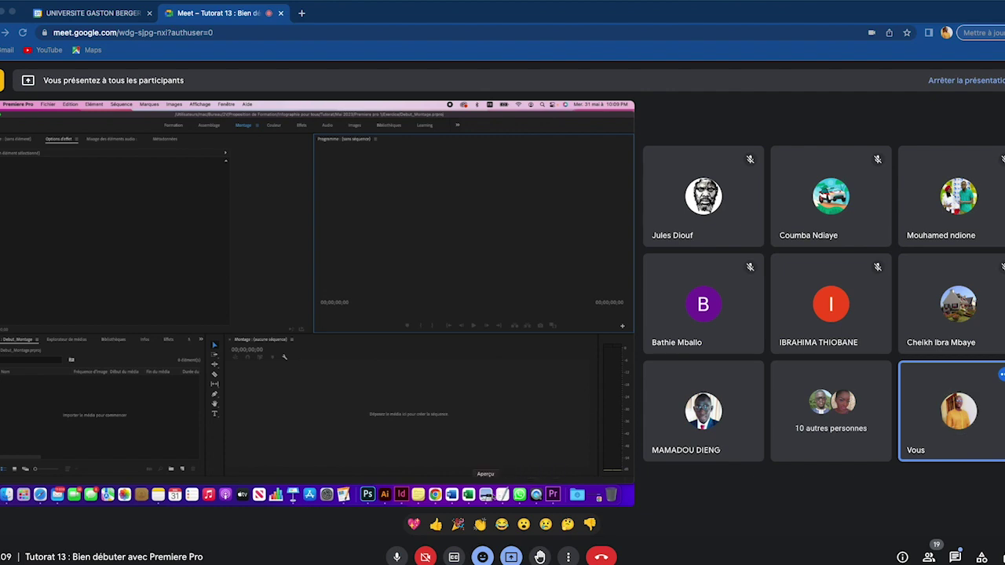
pyautogui.click(486, 495)
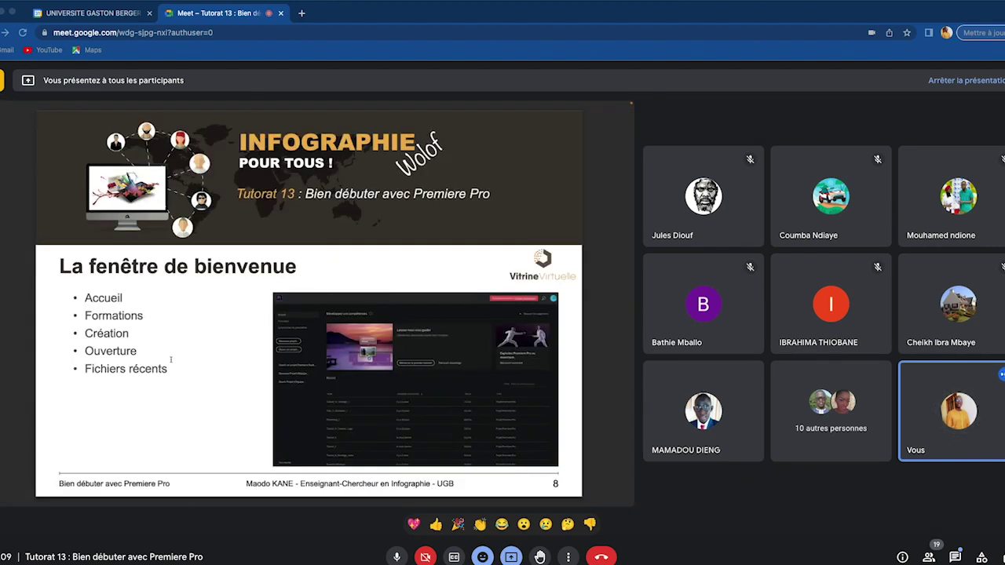
# Advance the slides past Création de document and Espace de travail to 'Importation de rush'.
pyautogui.press('Down')
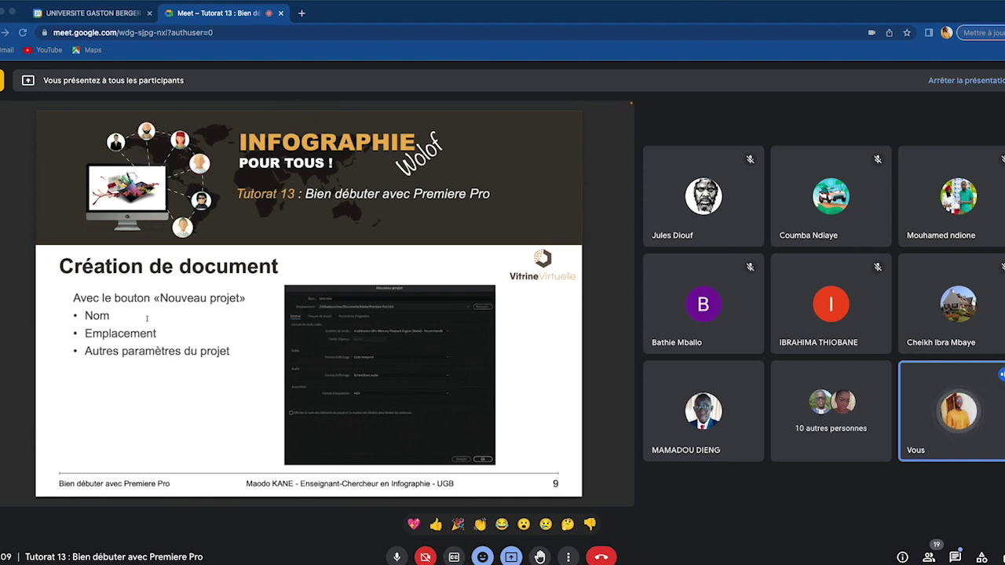
pyautogui.press('Down')
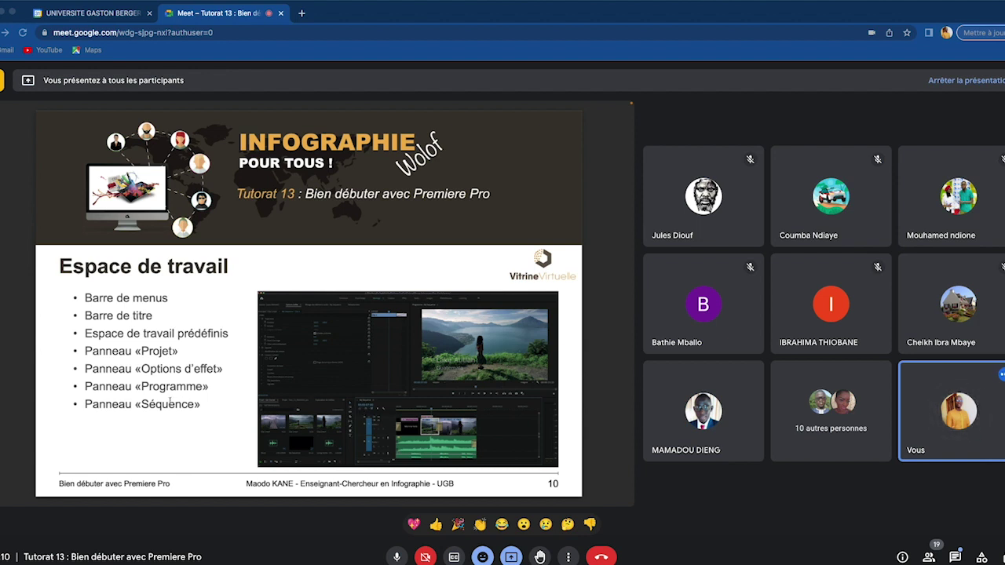
pyautogui.scroll(-5, 156, 402)
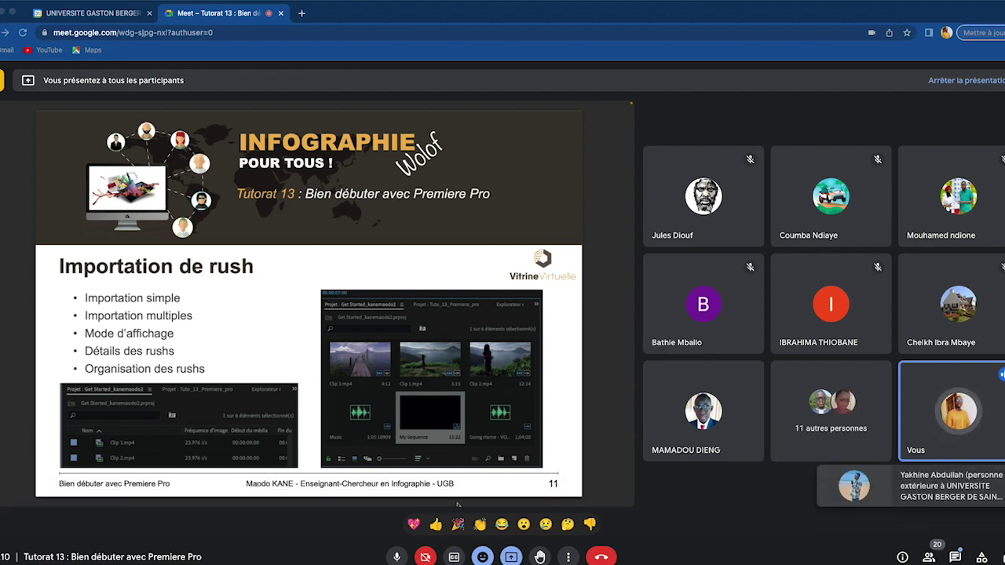
pyautogui.moveTo(503, 503)
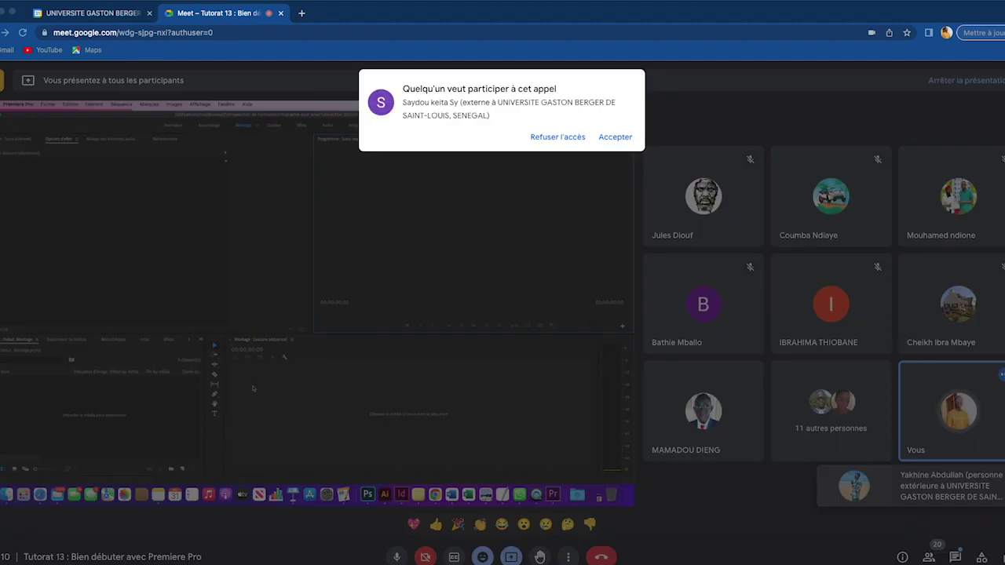
# Admit two waiting guests and mute two of the newcomers for everyone.
pyautogui.click(616, 138)
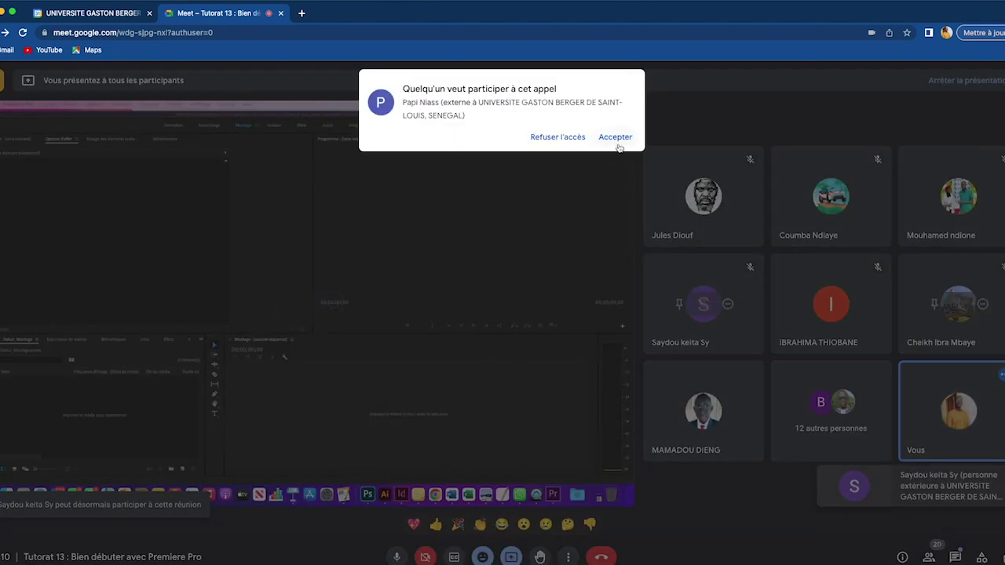
pyautogui.click(616, 137)
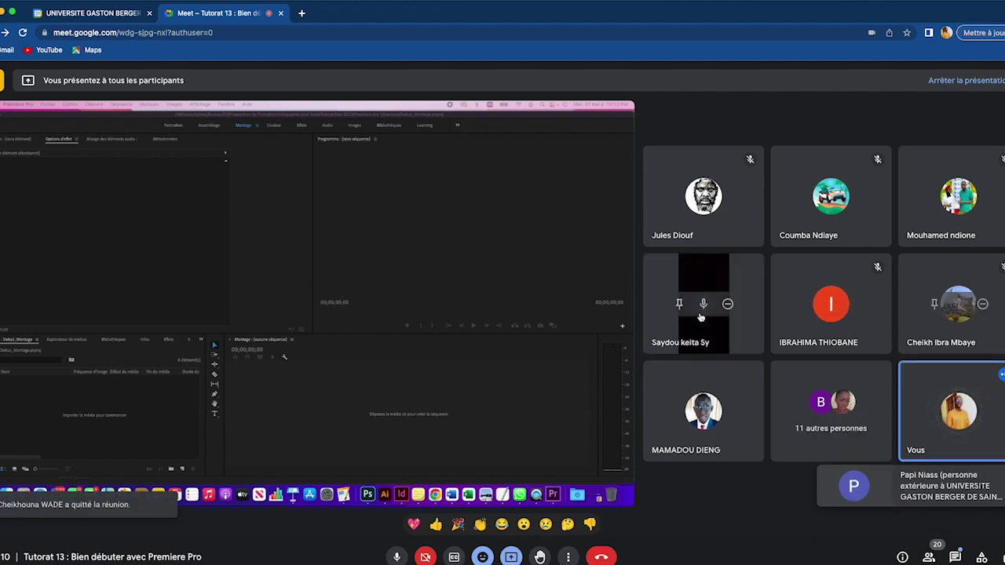
pyautogui.click(703, 306)
pyautogui.click(555, 349)
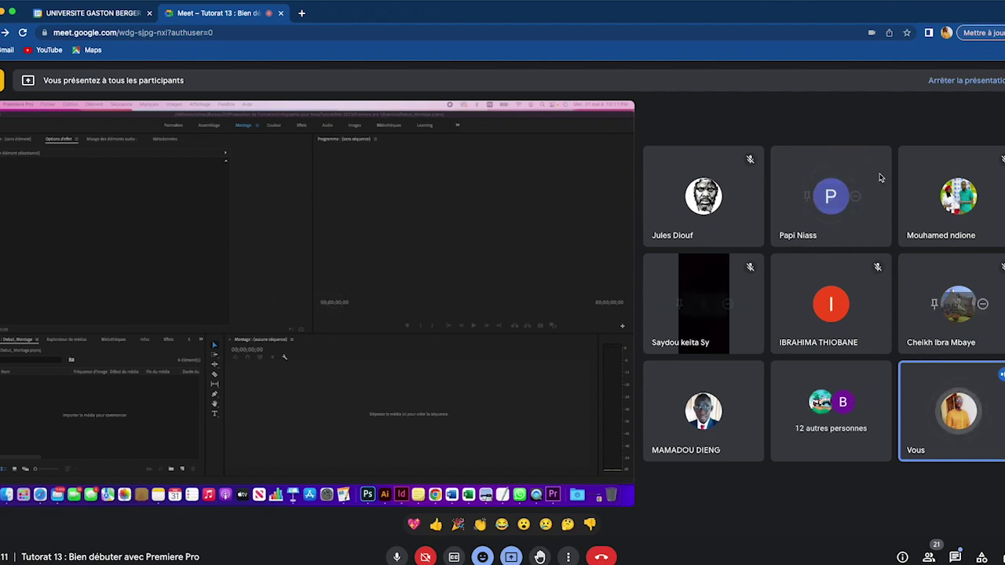
pyautogui.click(831, 197)
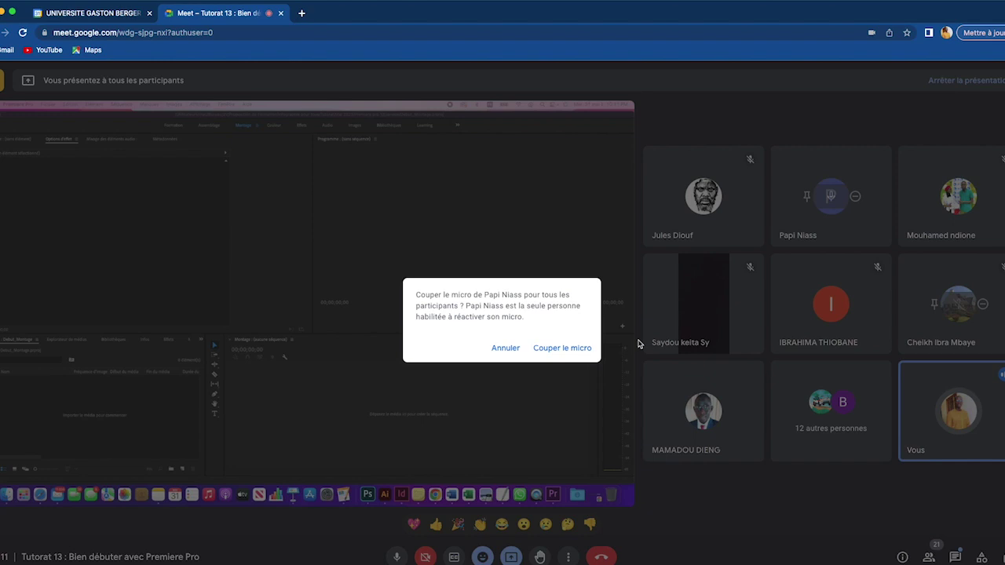
pyautogui.click(581, 351)
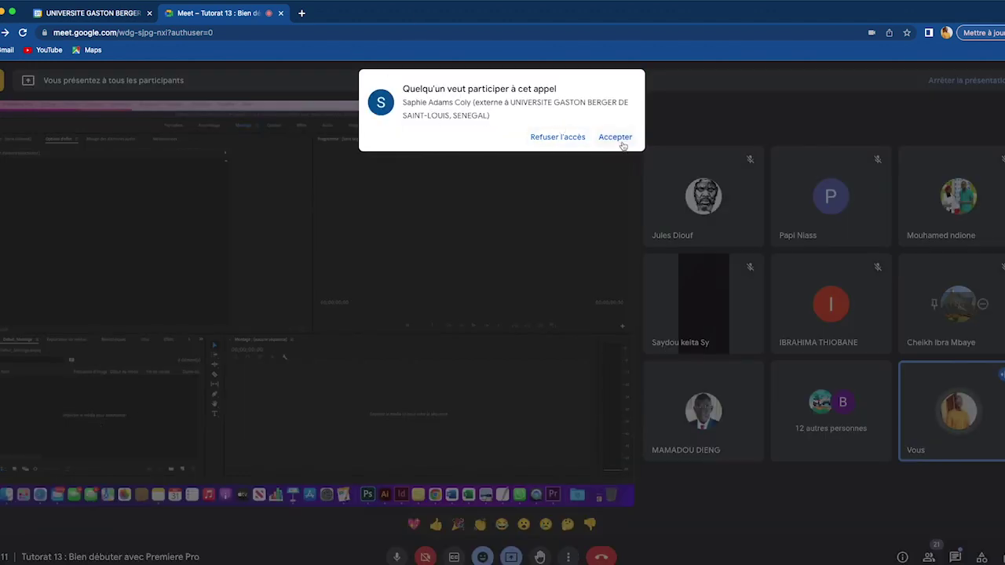
# Admit the third waiting guest and mute their microphone for everyone.
pyautogui.click(616, 139)
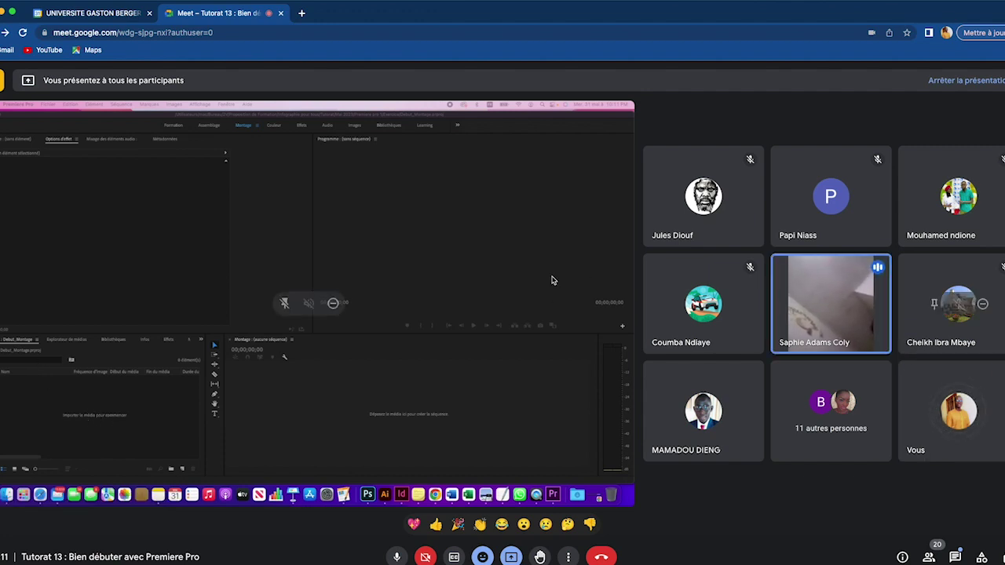
pyautogui.click(831, 304)
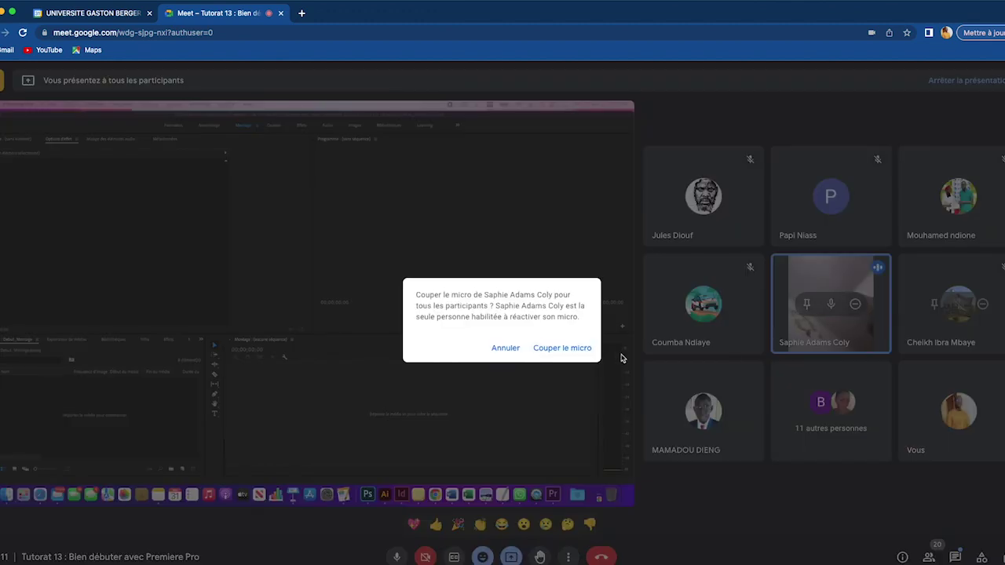
pyautogui.click(562, 348)
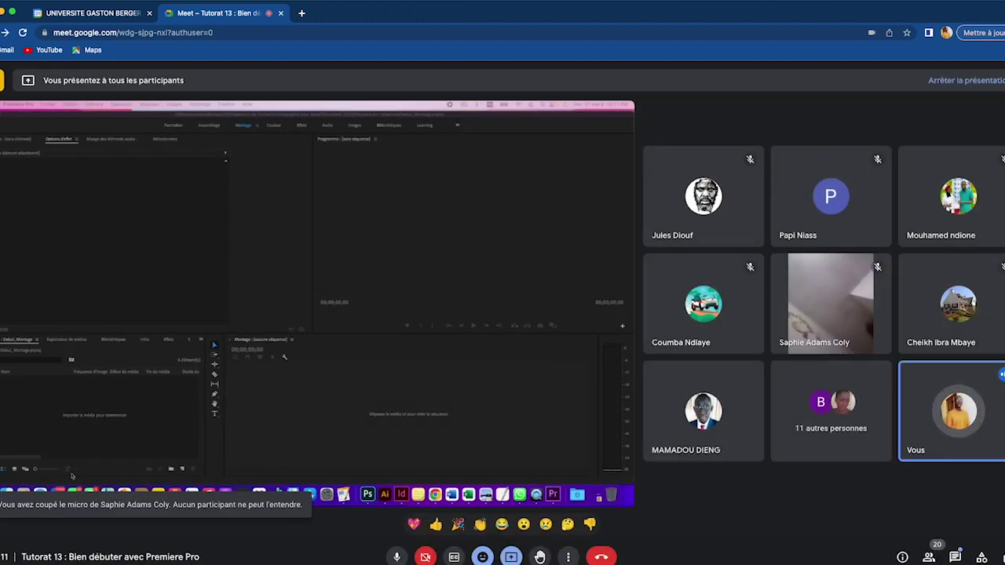
# Bring up Premiere's Import dialog and admit two more waiting participants.
pyautogui.doubleClick(102, 425)
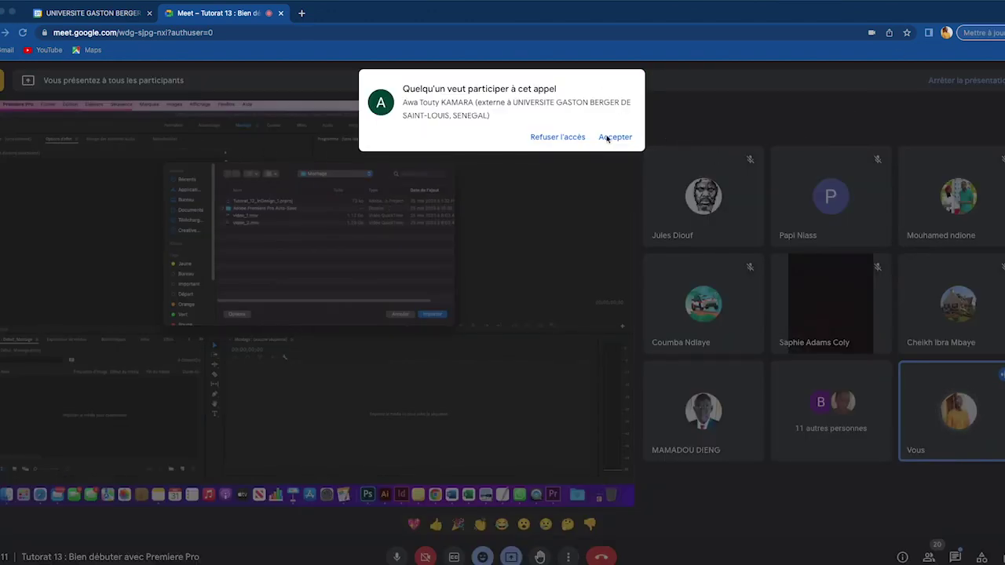
pyautogui.click(614, 137)
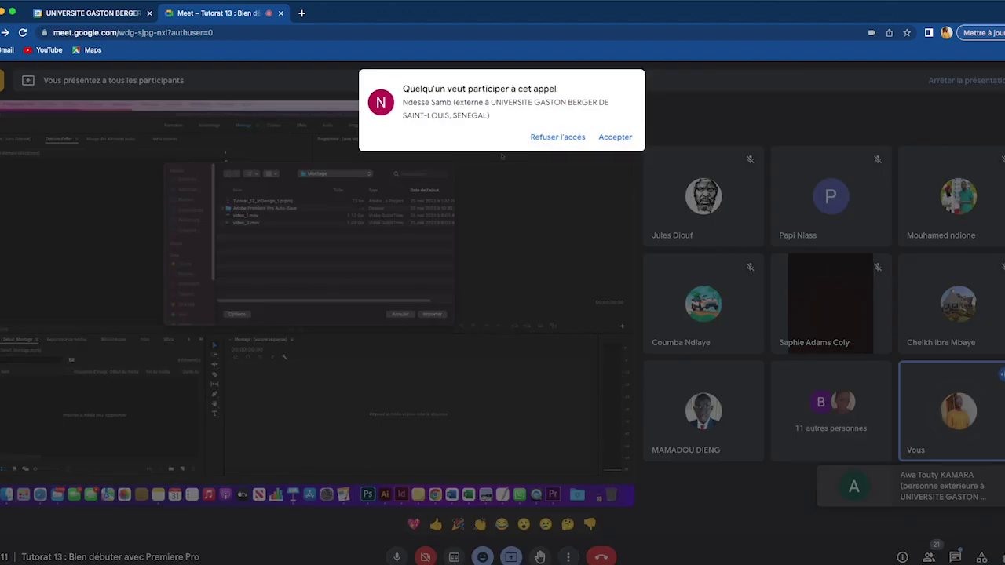
pyautogui.click(616, 138)
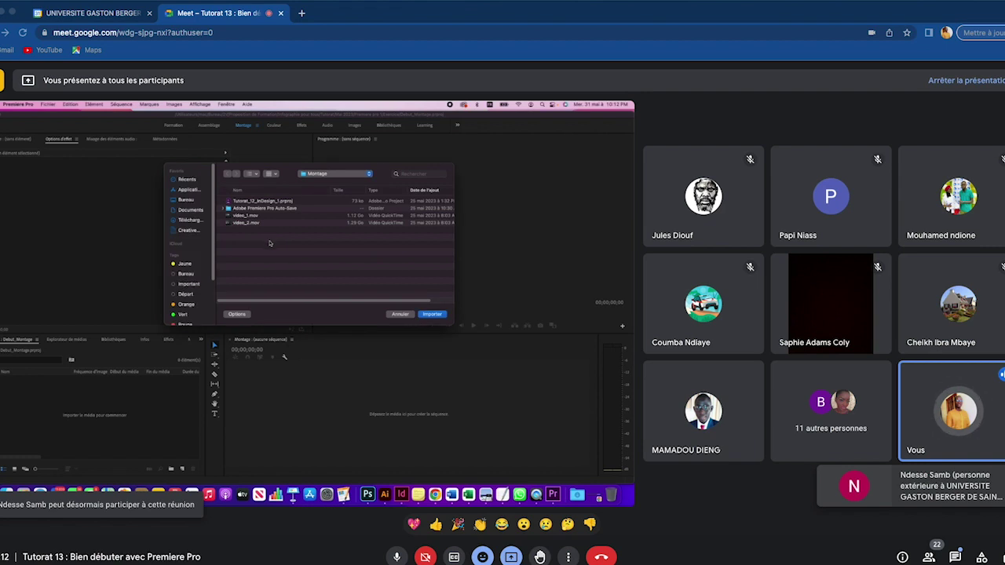
# Import video_1.mov and video_2.mov from the Montage folder.
pyautogui.click(366, 178)
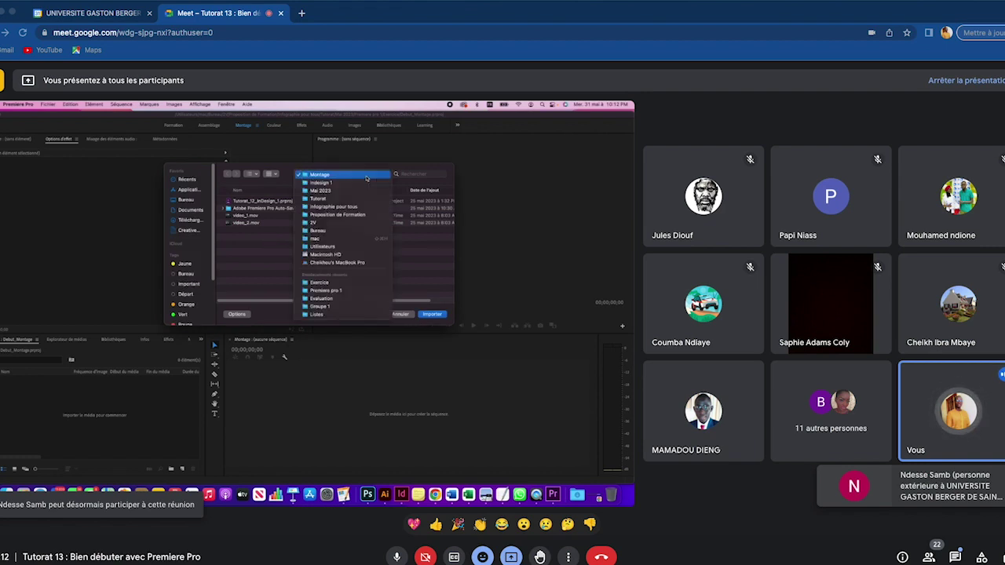
pyautogui.click(366, 176)
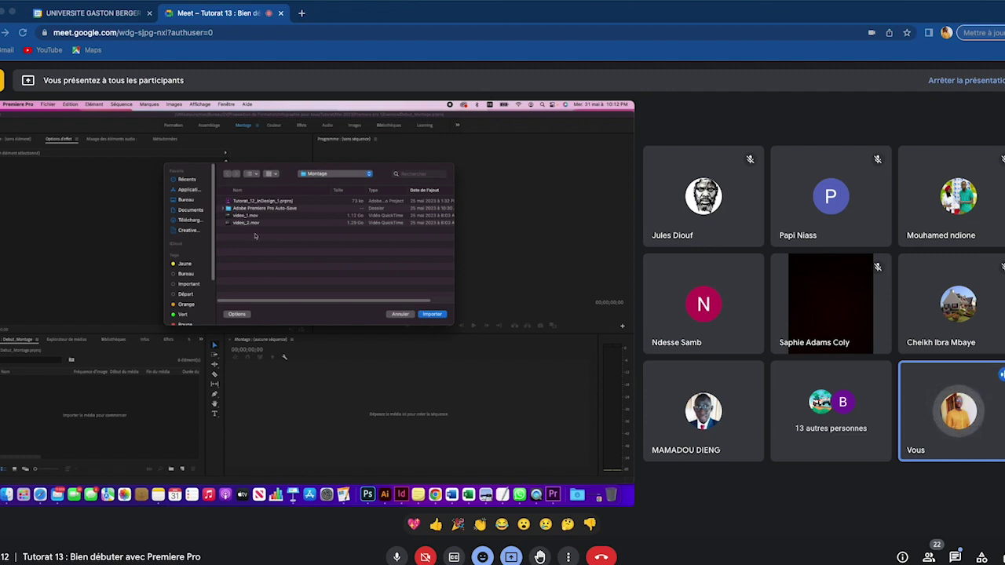
pyautogui.click(247, 217)
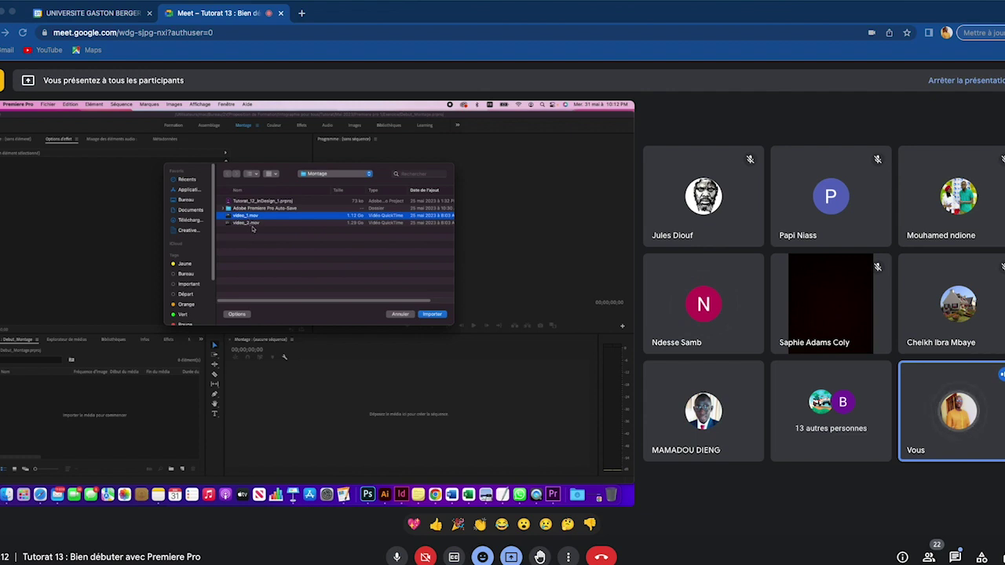
pyautogui.keyDown('shift'); pyautogui.click(247, 223); pyautogui.keyUp('shift')
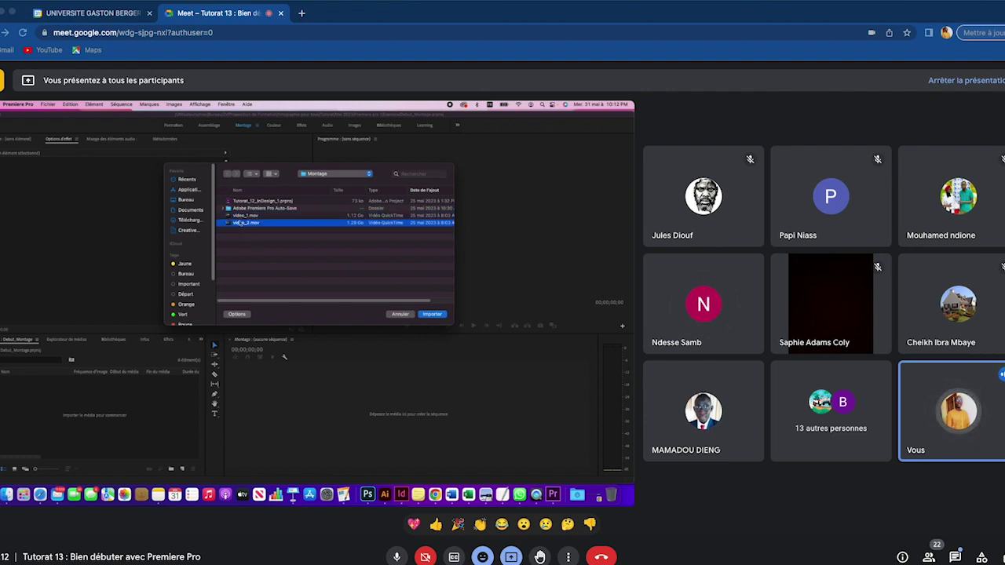
pyautogui.click(433, 315)
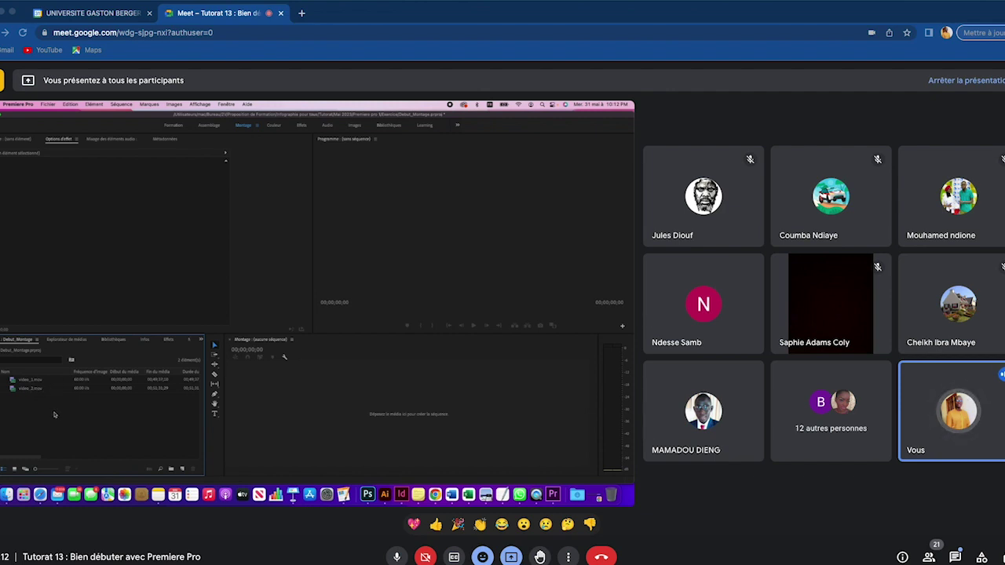
# Cancel the reopened Import window and admit the person asking to join.
pyautogui.doubleClick(57, 419)
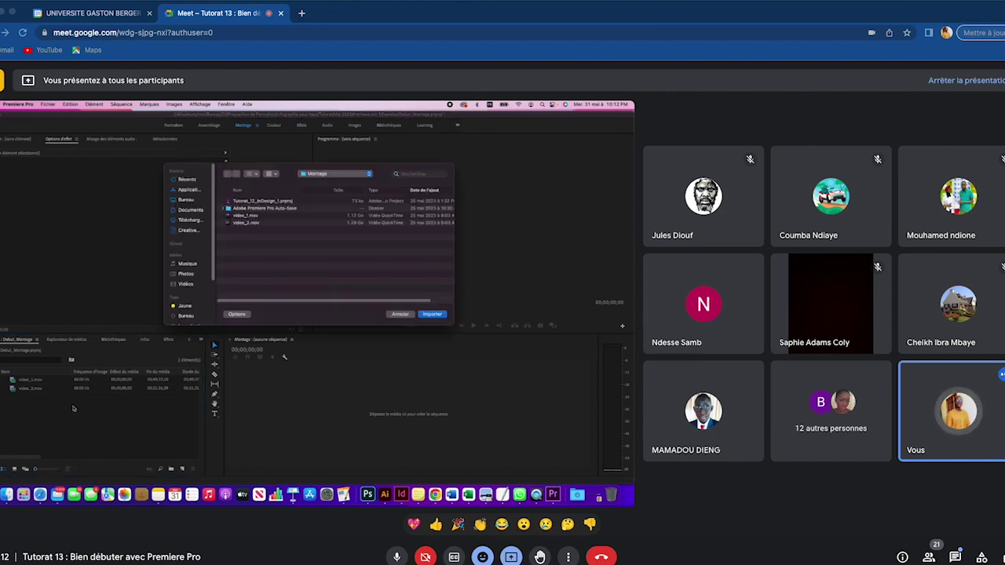
pyautogui.click(402, 315)
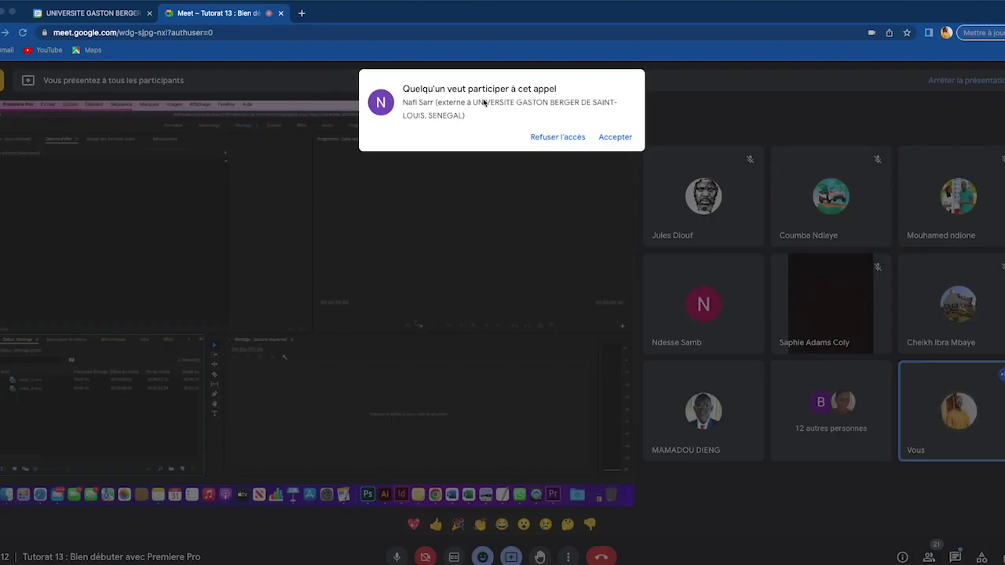
pyautogui.click(614, 138)
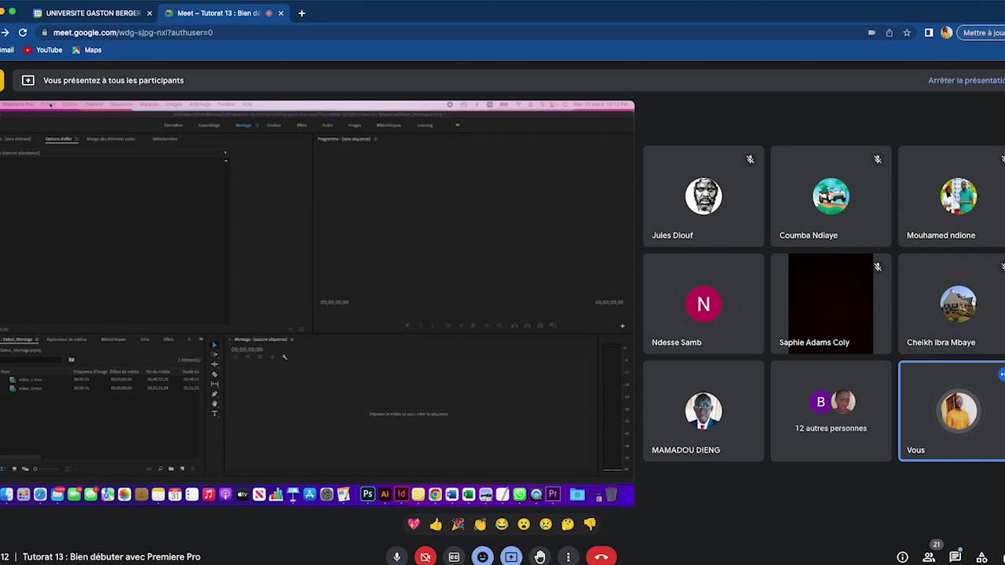
# Show, dismiss, and reshow Premiere's Fichier menu.
pyautogui.click(47, 105)
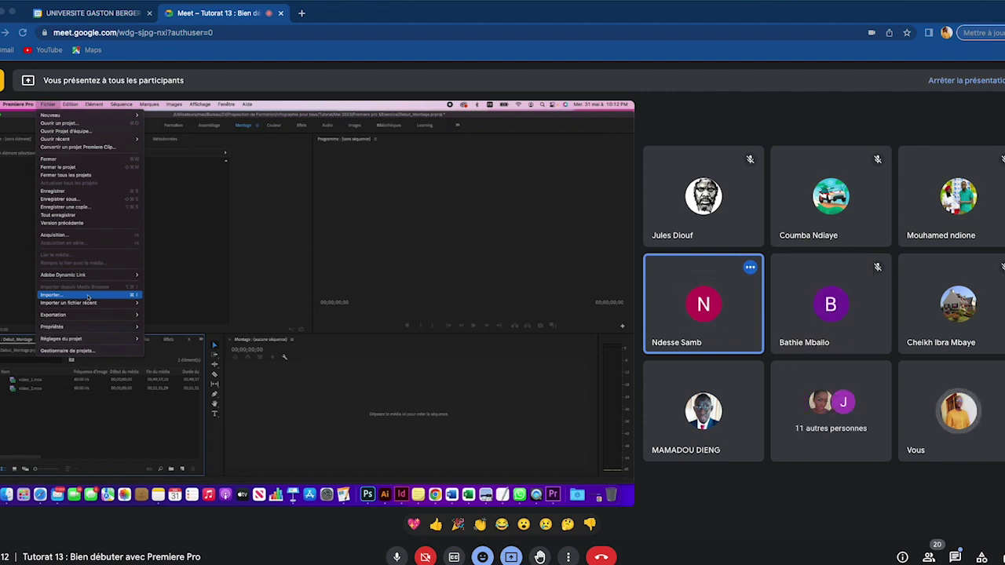
pyautogui.click(98, 438)
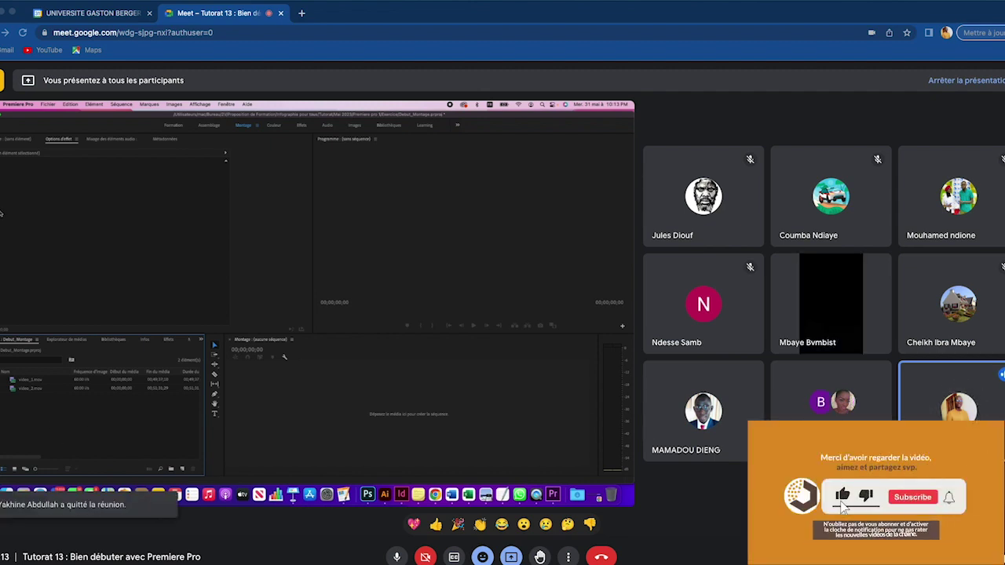
pyautogui.click(49, 104)
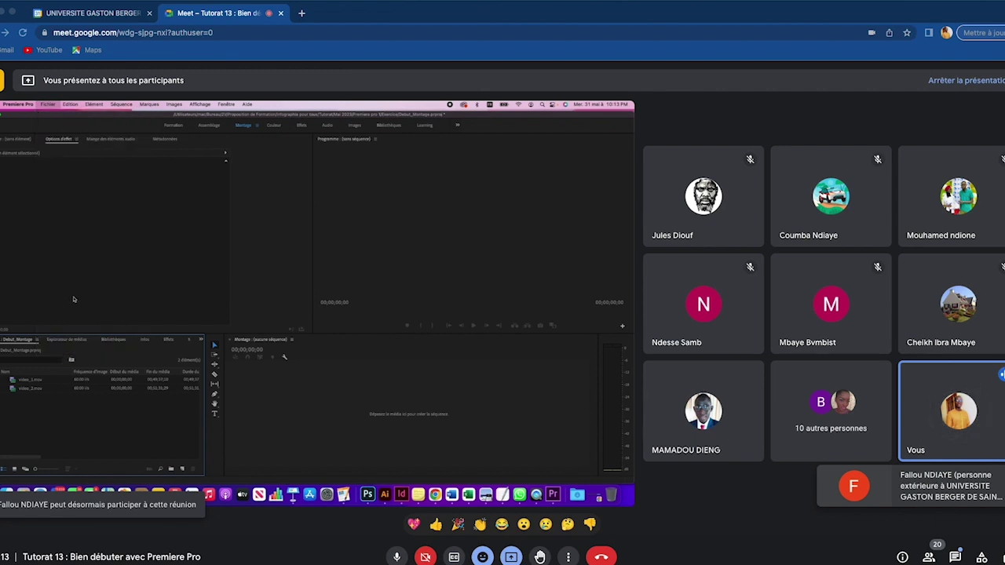
# Switch the Import dialog to the 2V folder and admit the second waiting person.
pyautogui.click(351, 174)
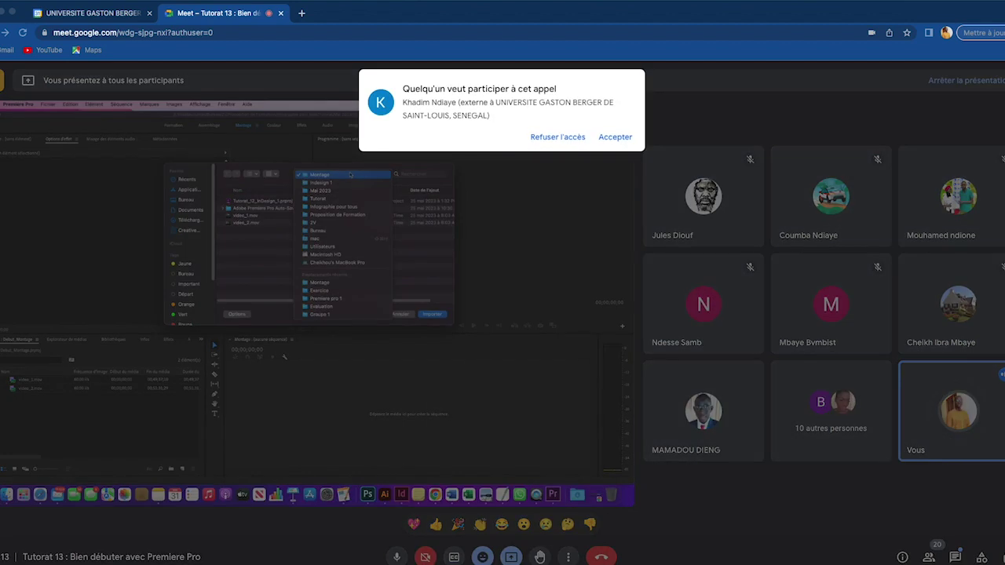
pyautogui.click(322, 224)
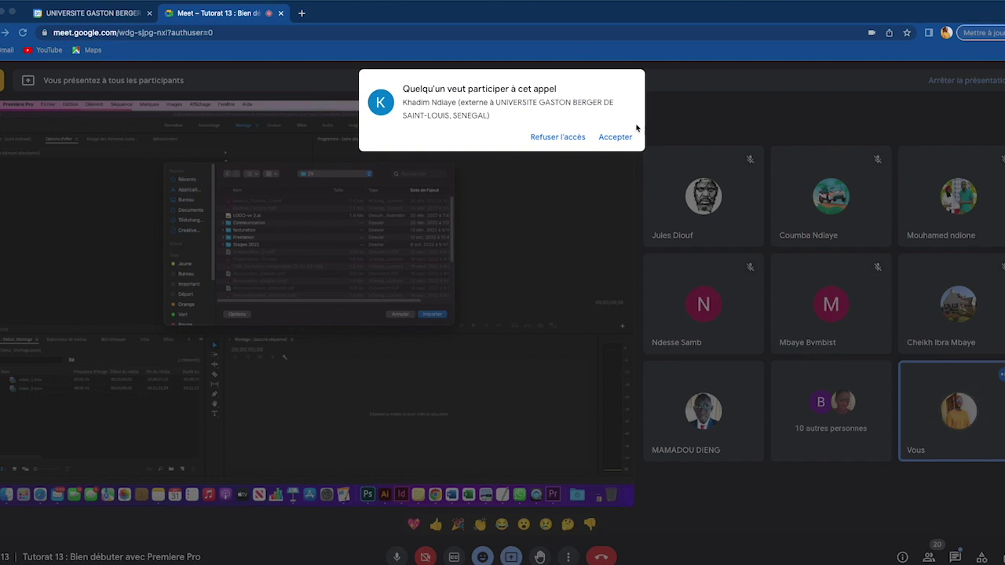
pyautogui.click(609, 138)
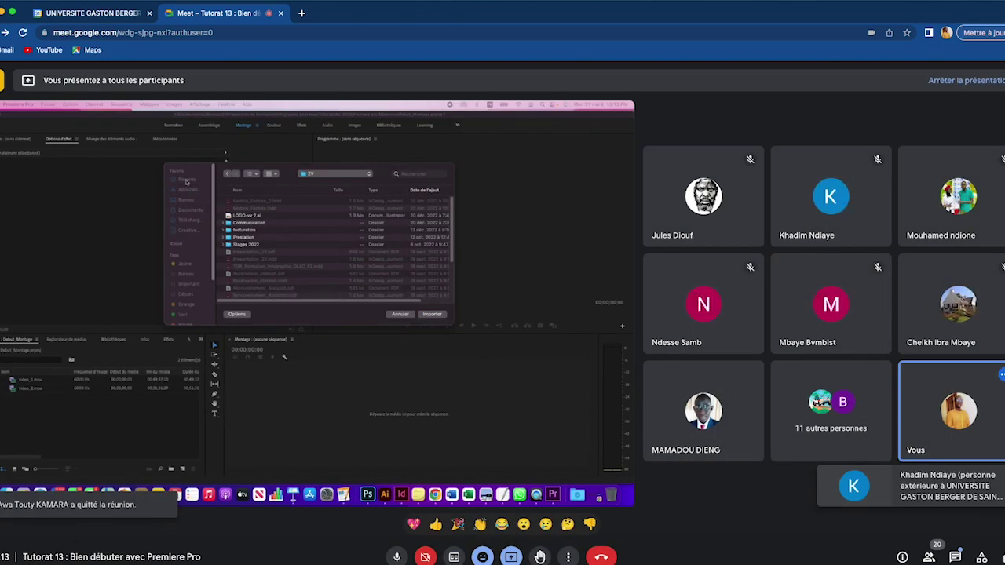
# Import all three MP4 files from Communication > Support com.
pyautogui.click(245, 224)
pyautogui.doubleClick(246, 224)
pyautogui.click(245, 209)
pyautogui.doubleClick(245, 209)
pyautogui.press('super+a')
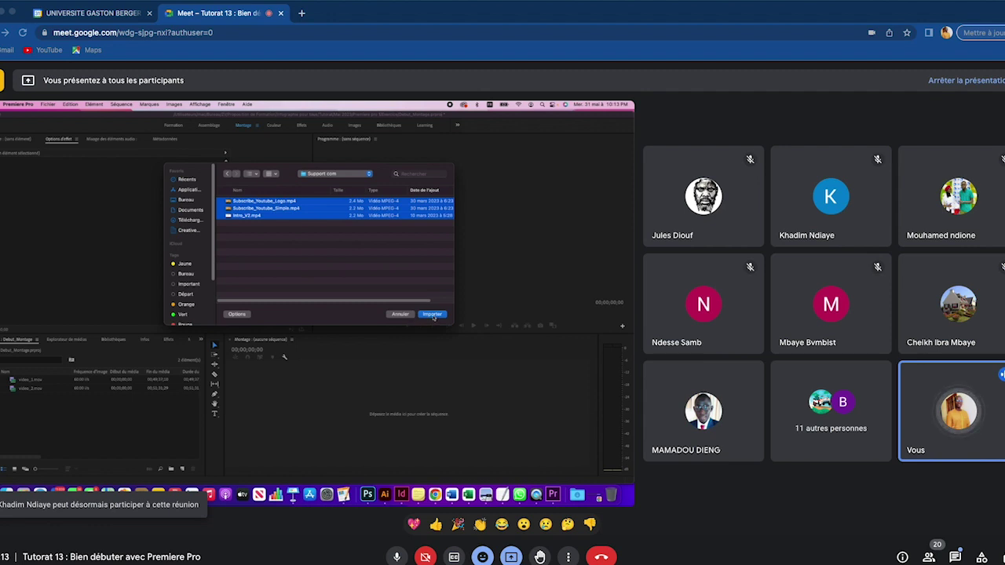
pyautogui.click(432, 315)
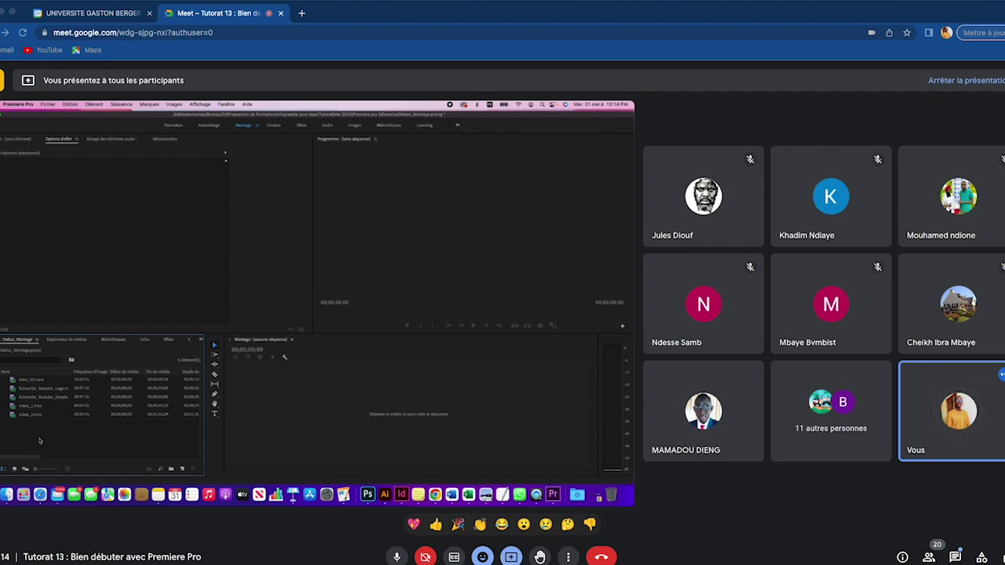
# Reopen the Import dialog and navigate from the desktop into the Bruitage folder.
pyautogui.doubleClick(39, 442)
pyautogui.click(186, 199)
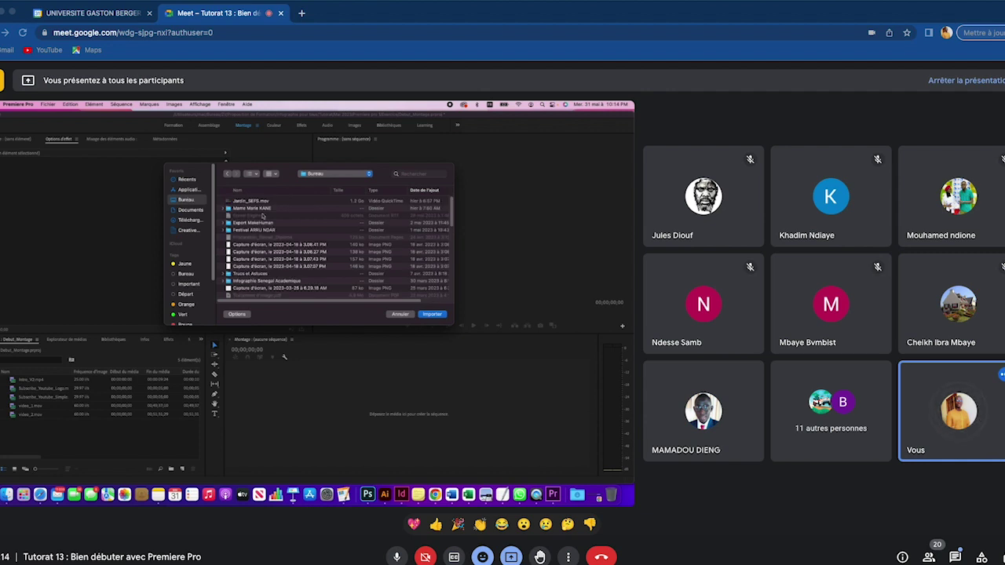
pyautogui.click(259, 209)
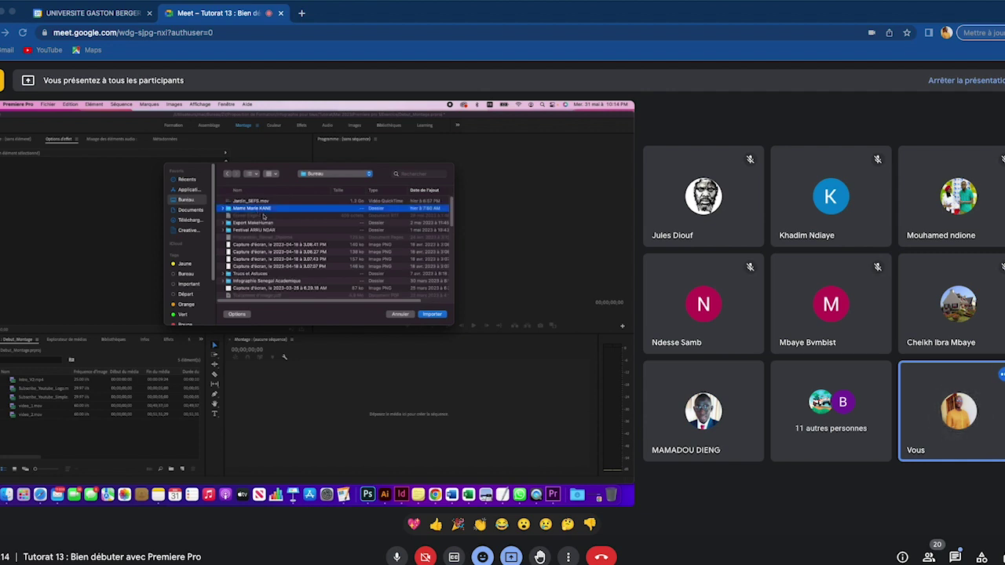
pyautogui.write('bru')
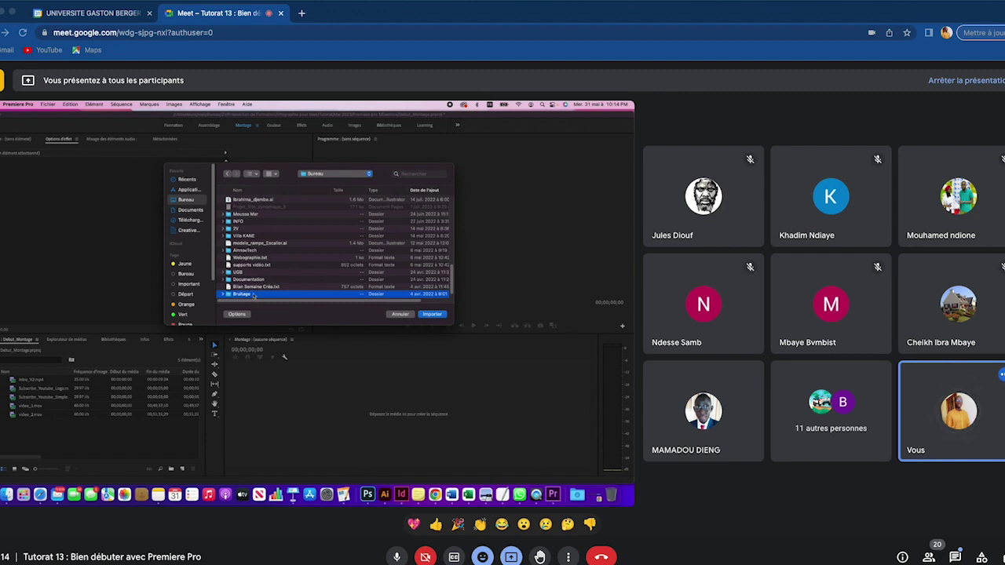
pyautogui.doubleClick(254, 295)
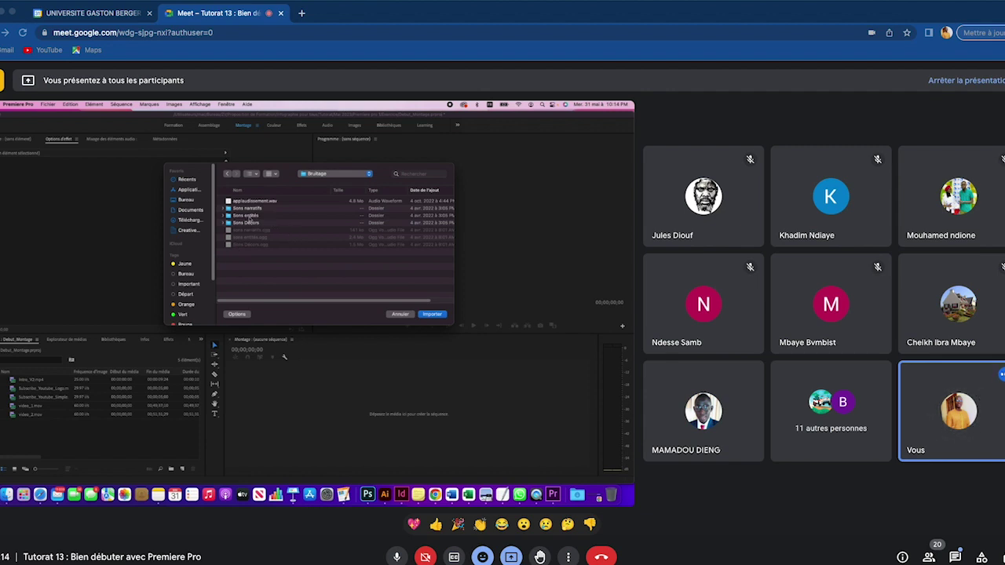
# Browse Sons entités and Sons narratifs, return to Bureau, and cancel without importing.
pyautogui.doubleClick(245, 215)
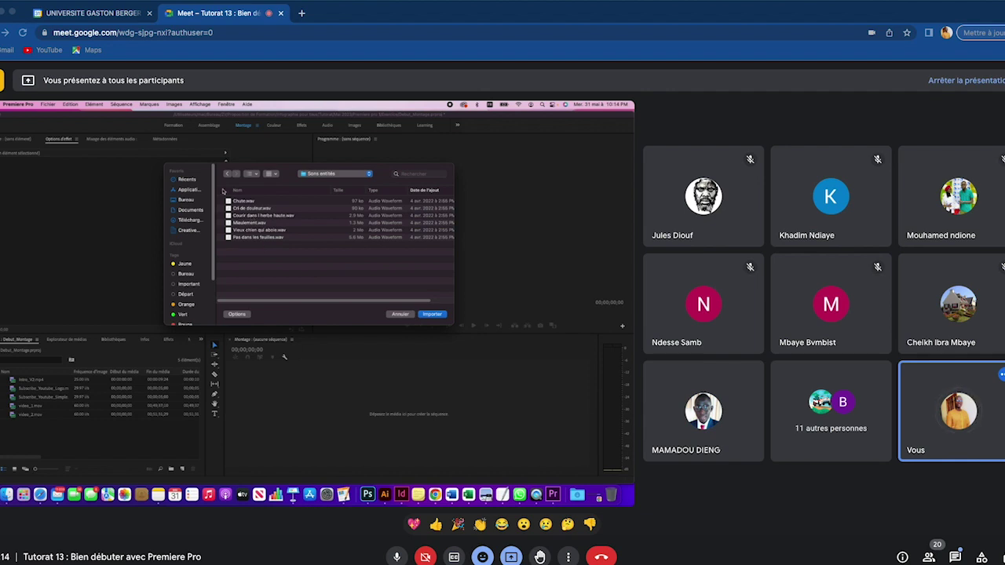
pyautogui.click(227, 174)
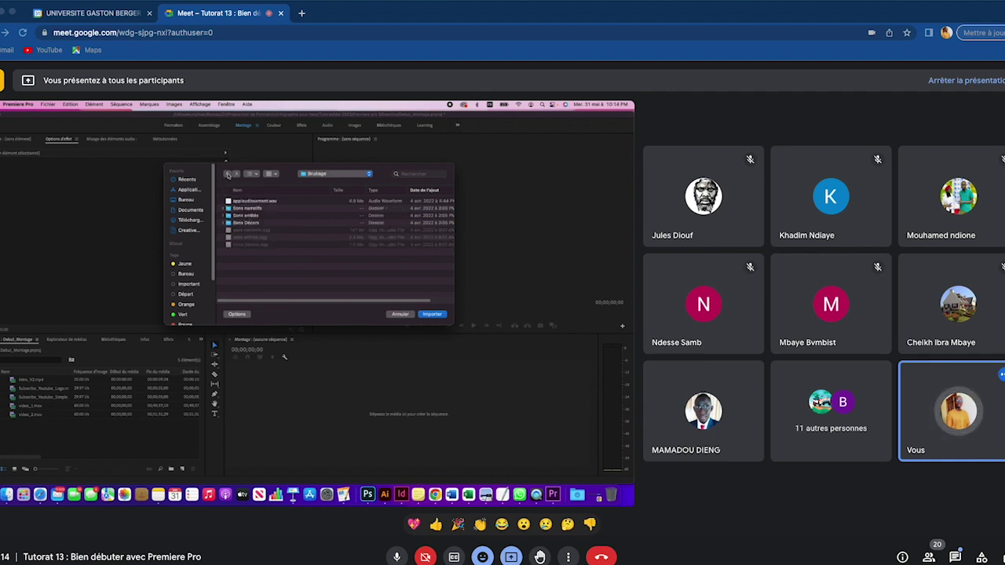
pyautogui.doubleClick(253, 216)
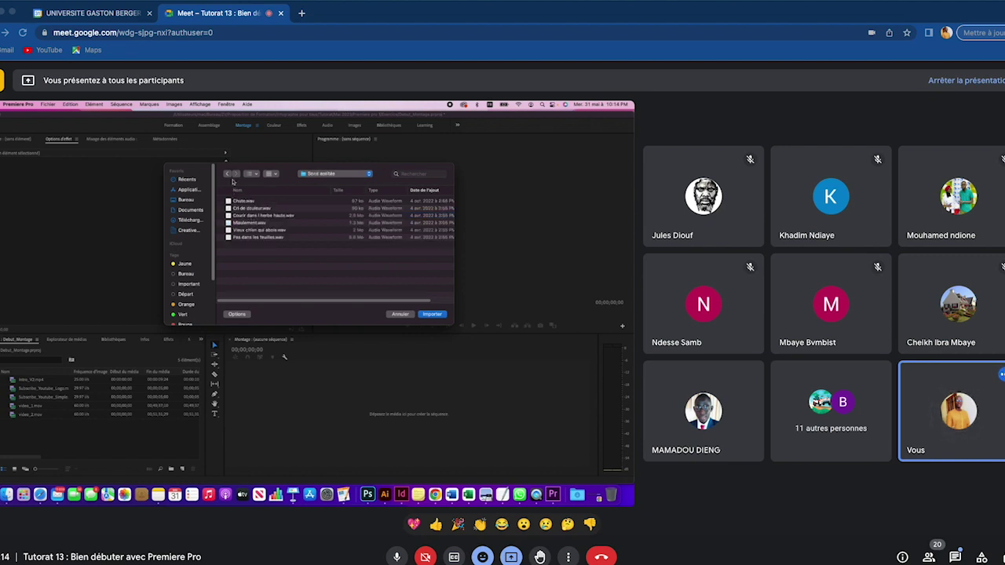
pyautogui.click(227, 173)
pyautogui.doubleClick(247, 208)
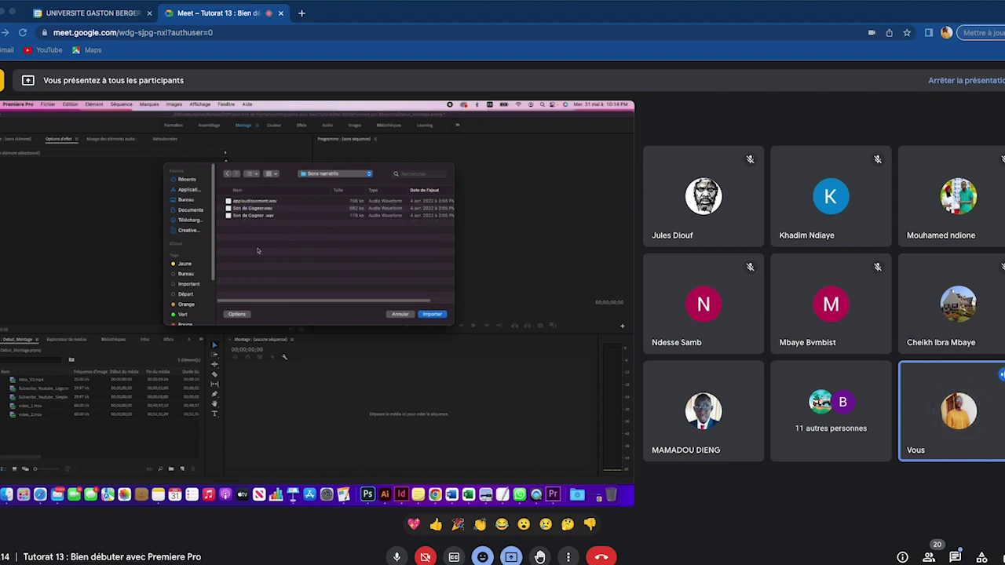
pyautogui.click(227, 175)
pyautogui.click(227, 175)
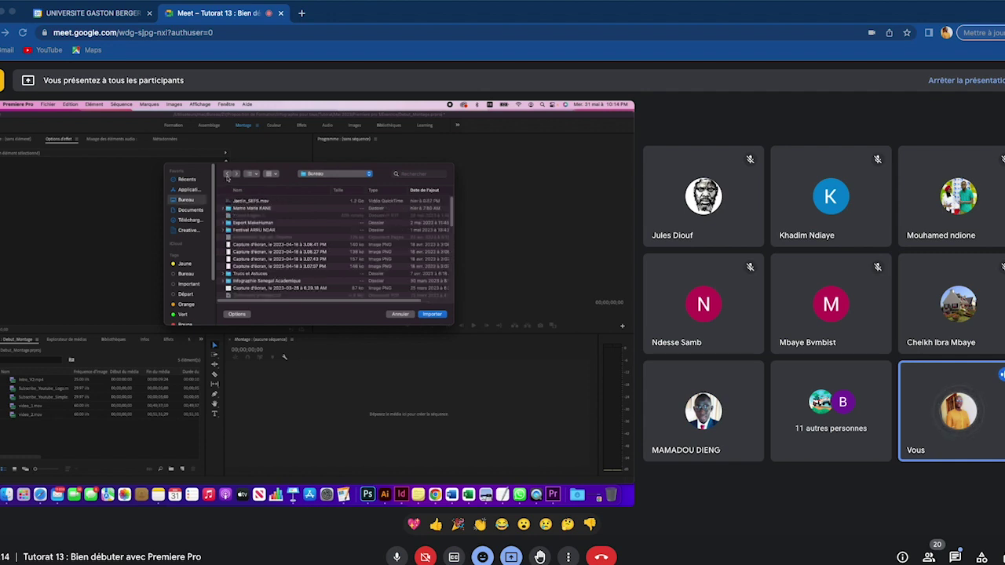
pyautogui.click(400, 314)
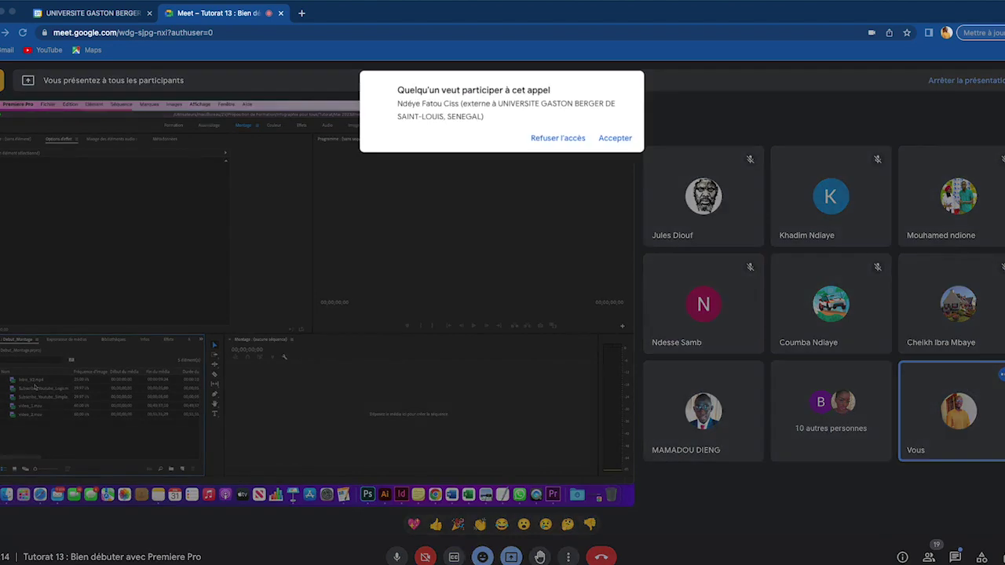
# Admit two waiting guests, muting the first for everyone, then bring Premiere to the front.
pyautogui.click(615, 138)
pyautogui.moveTo(868, 330)
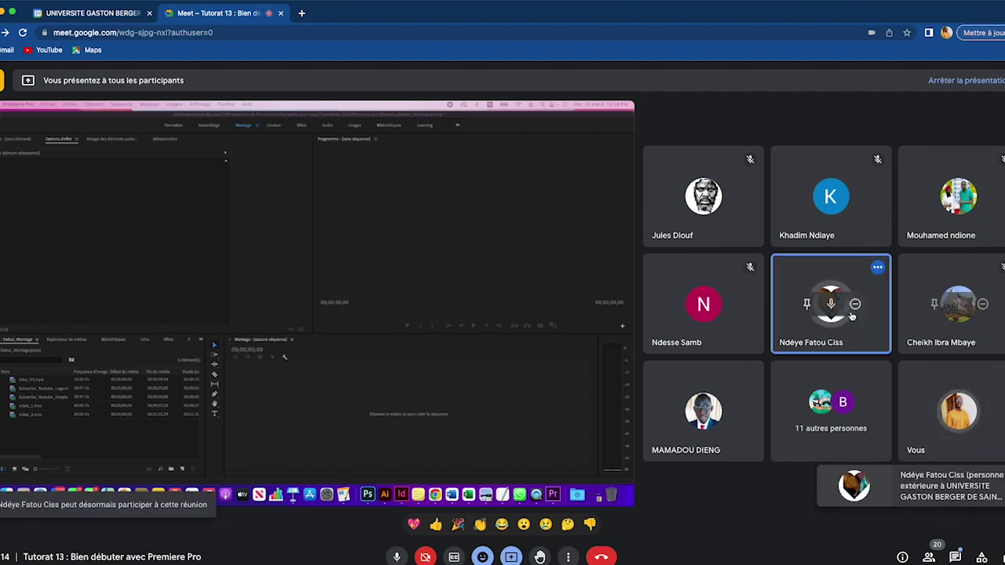
pyautogui.click(831, 304)
pyautogui.click(562, 347)
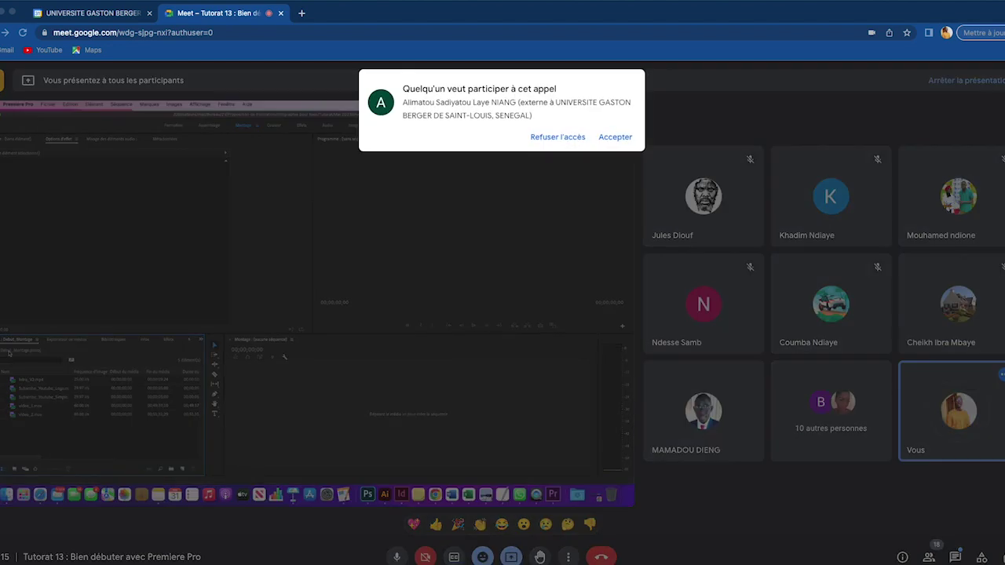
pyautogui.click(613, 140)
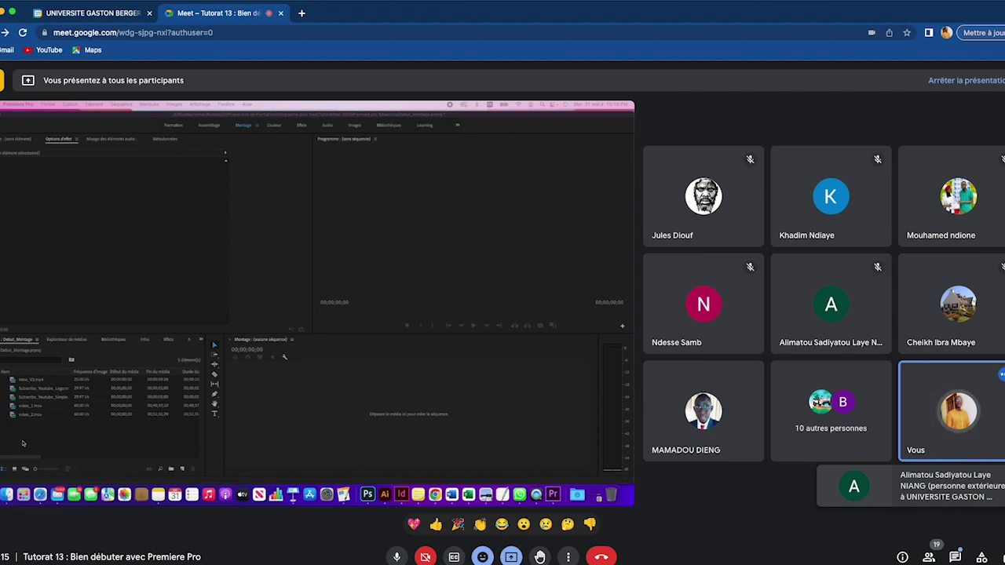
pyautogui.click(48, 445)
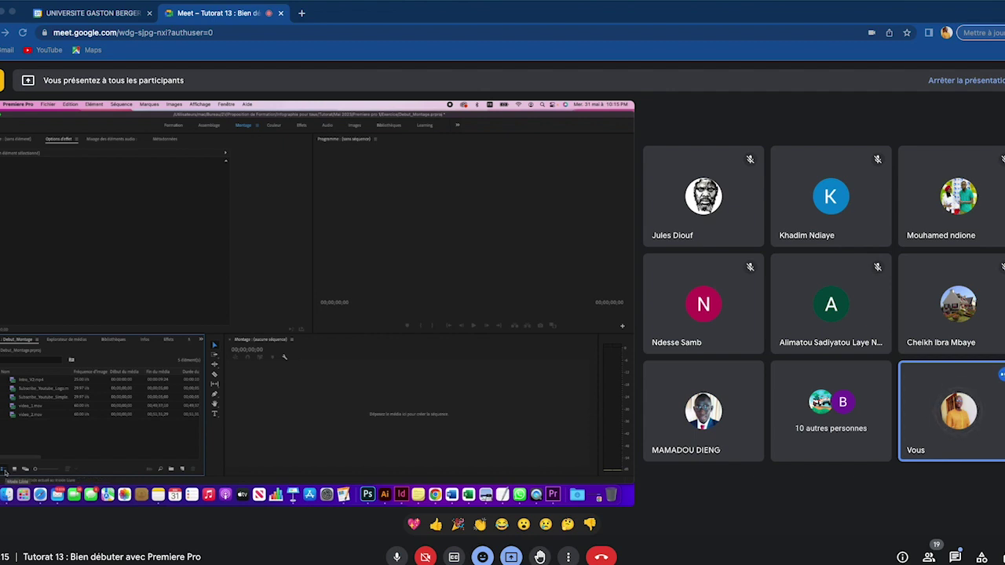
# Preview the clips as enlarged thumbnails, admit another guest, then revert to List View.
pyautogui.click(15, 468)
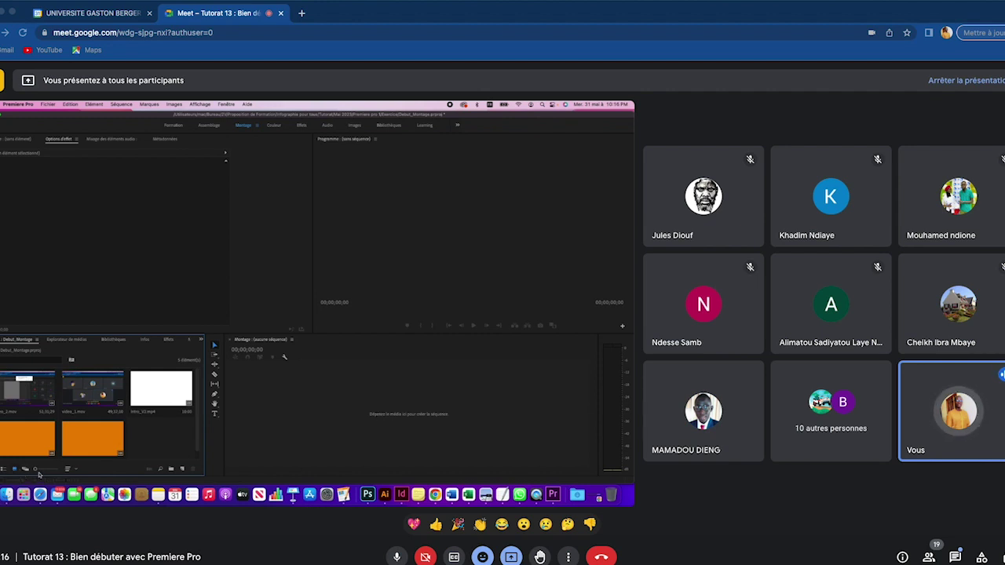
pyautogui.moveTo(38, 470); pyautogui.dragTo(38, 470)
pyautogui.moveTo(35, 470)
pyautogui.mouseDown()
pyautogui.moveTo(60, 472)
pyautogui.moveTo(32, 470)
pyautogui.mouseUp()
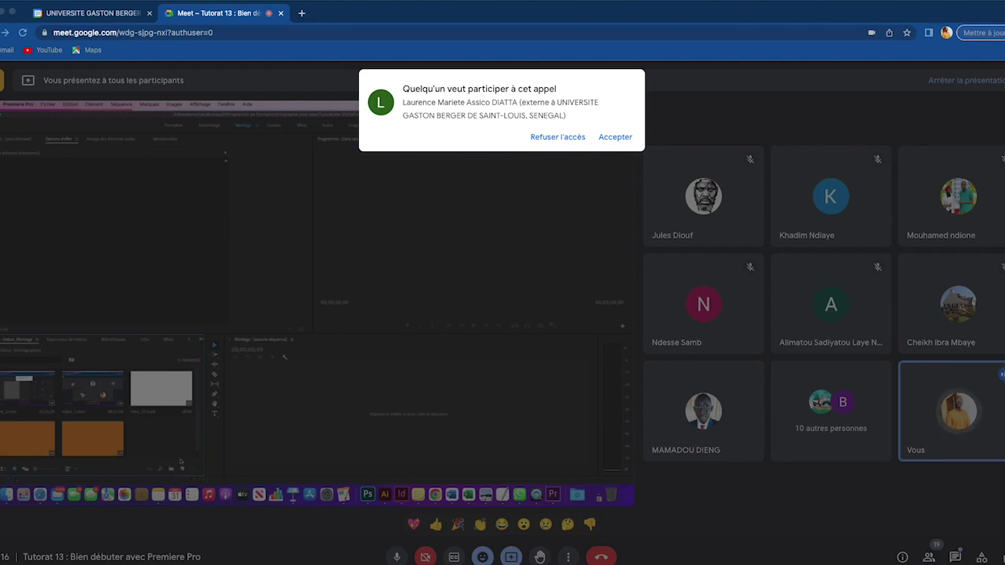
pyautogui.click(615, 138)
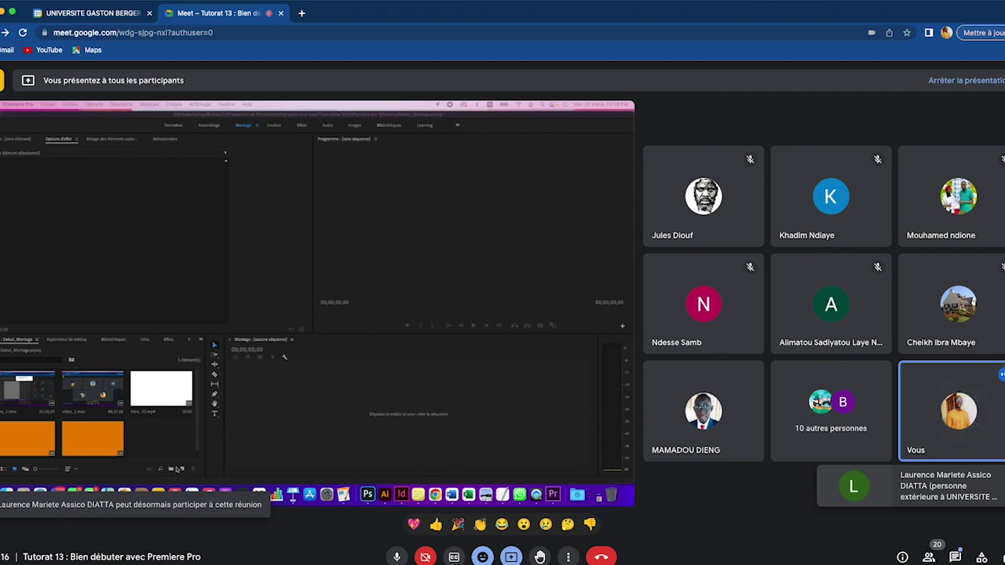
pyautogui.click(3, 469)
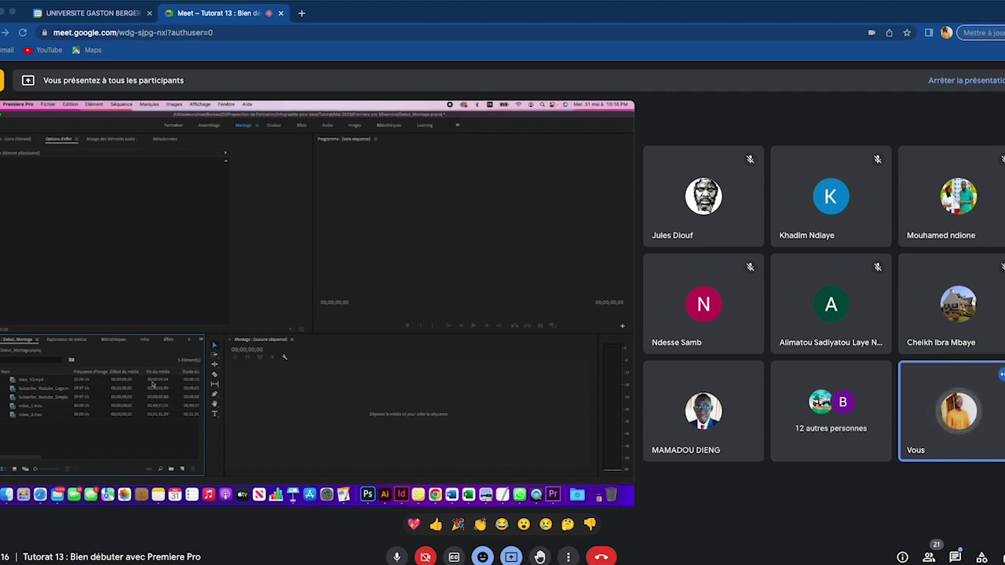
# Review the Project panel's media detail columns, then switch the clips to Icon View.
pyautogui.hscroll(3, 177, 407)
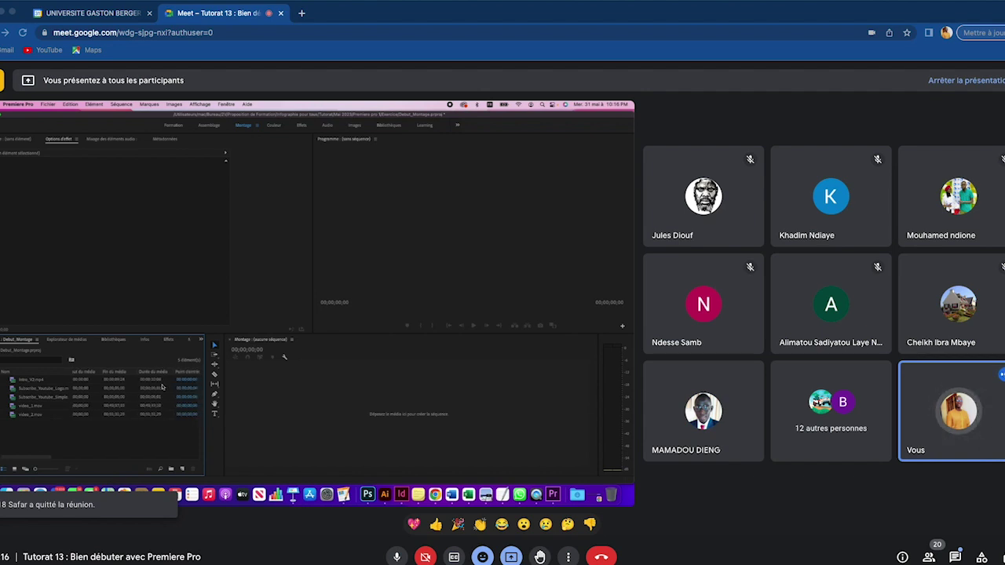
pyautogui.hscroll(2, 161, 387)
pyautogui.hscroll(1, 164, 388)
pyautogui.hscroll(1, 162, 387)
pyautogui.hscroll(1, 164, 388)
pyautogui.hscroll(1, 164, 388)
pyautogui.hscroll(1, 165, 388)
pyautogui.hscroll(2, 164, 388)
pyautogui.hscroll(1, 164, 388)
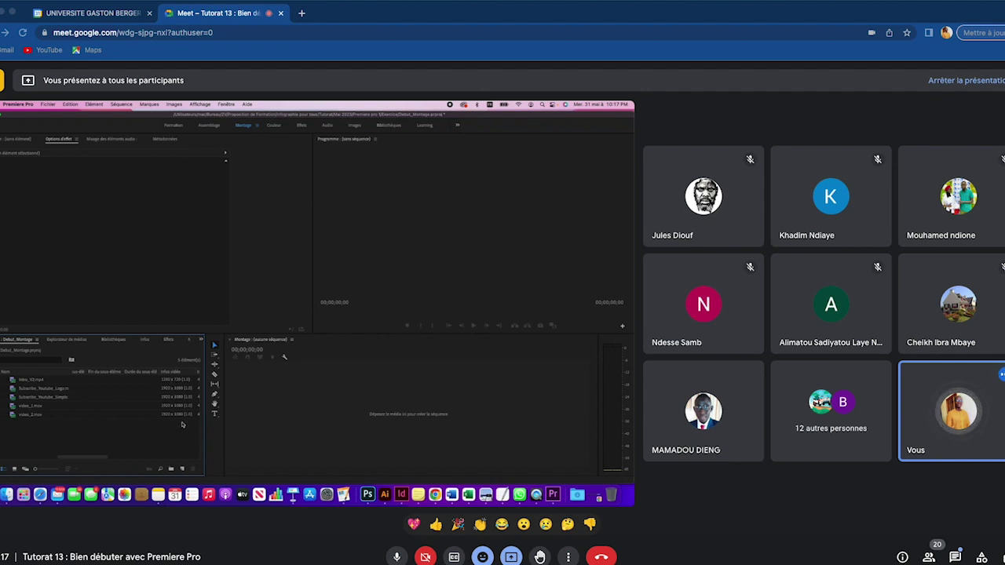
pyautogui.hscroll(5, 167, 403)
pyautogui.hscroll(-5, 167, 403)
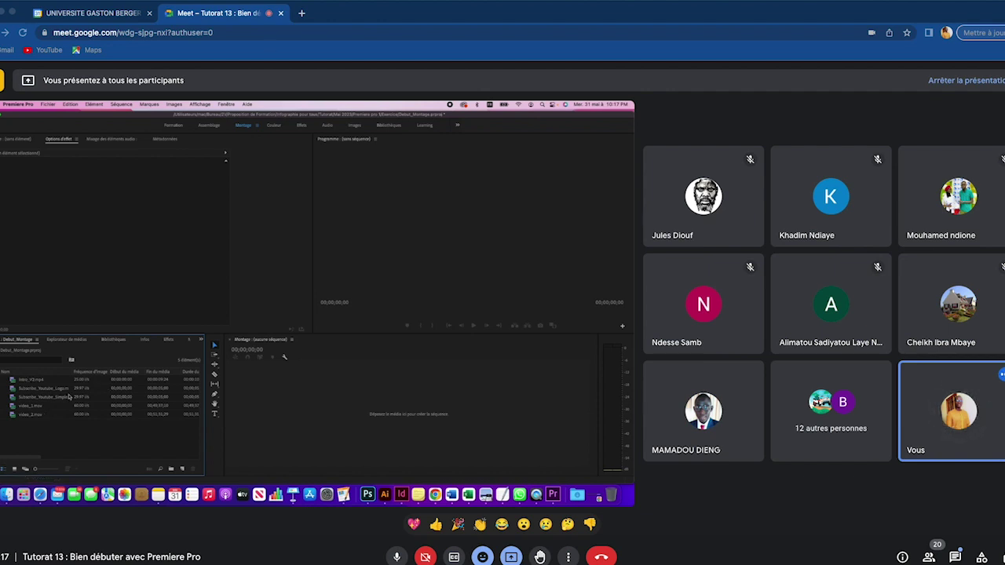
pyautogui.click(15, 469)
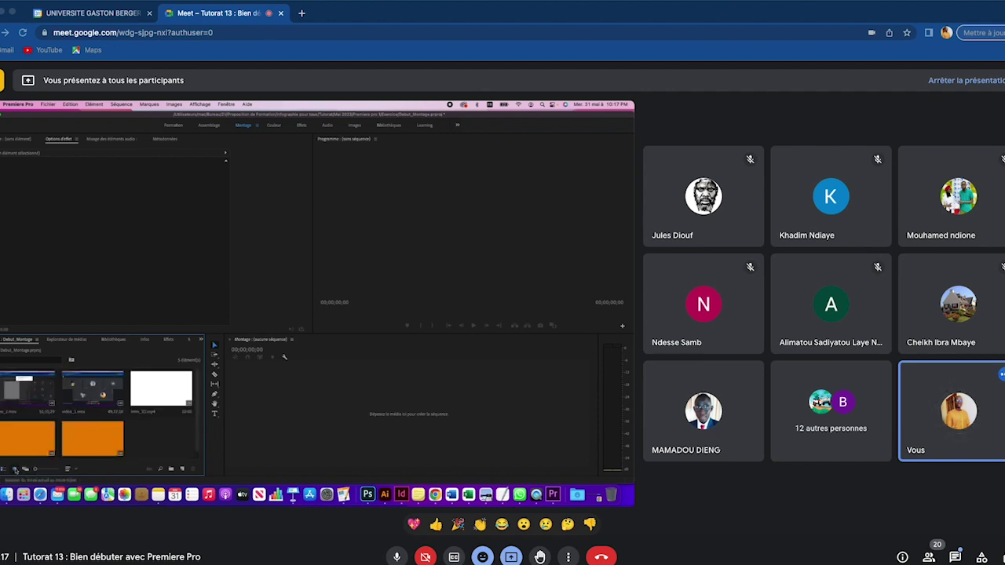
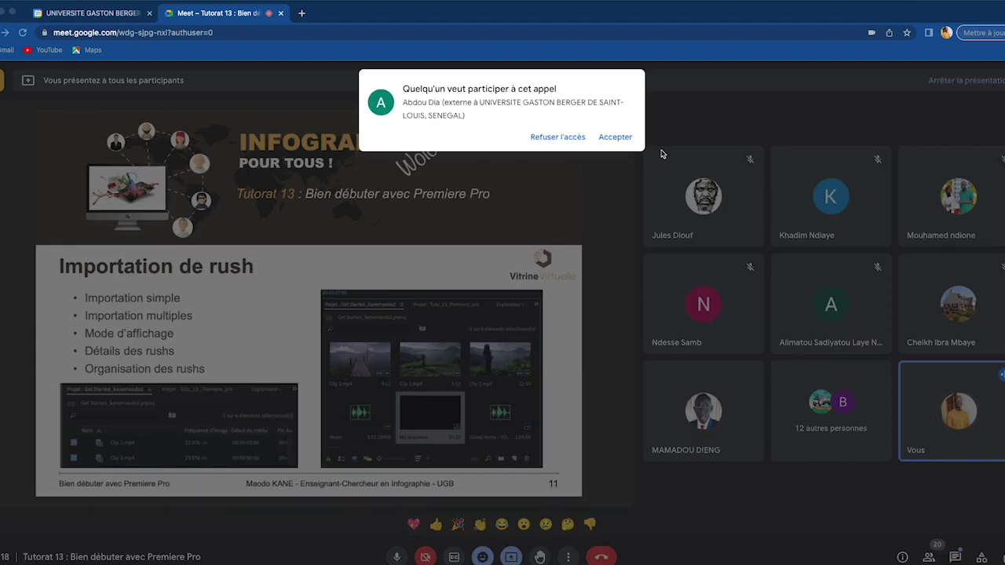
# Admit the guest, share Premiere Pro, switch the Project panel to List view, and add a new bin.
pyautogui.click(615, 138)
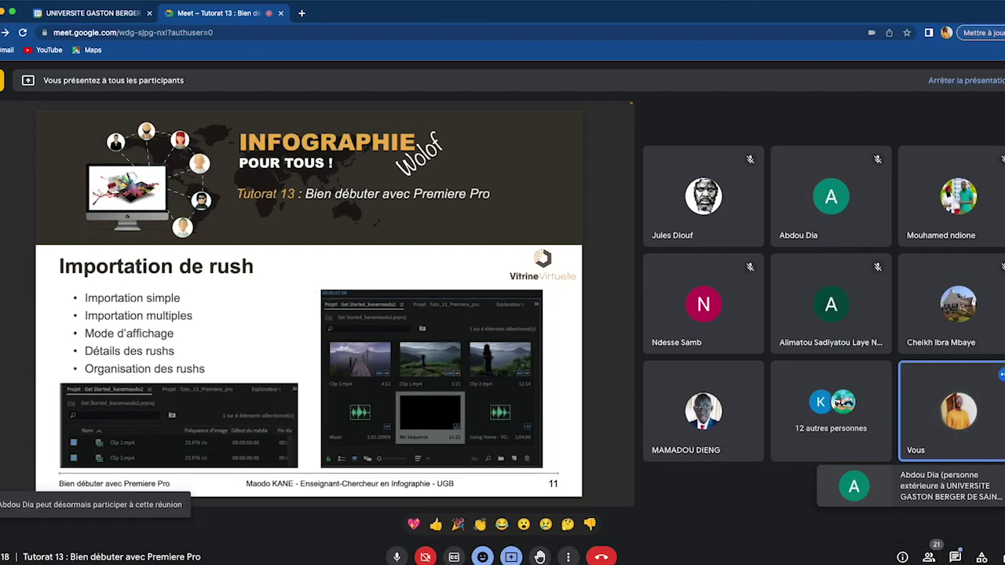
pyautogui.moveTo(554, 507)
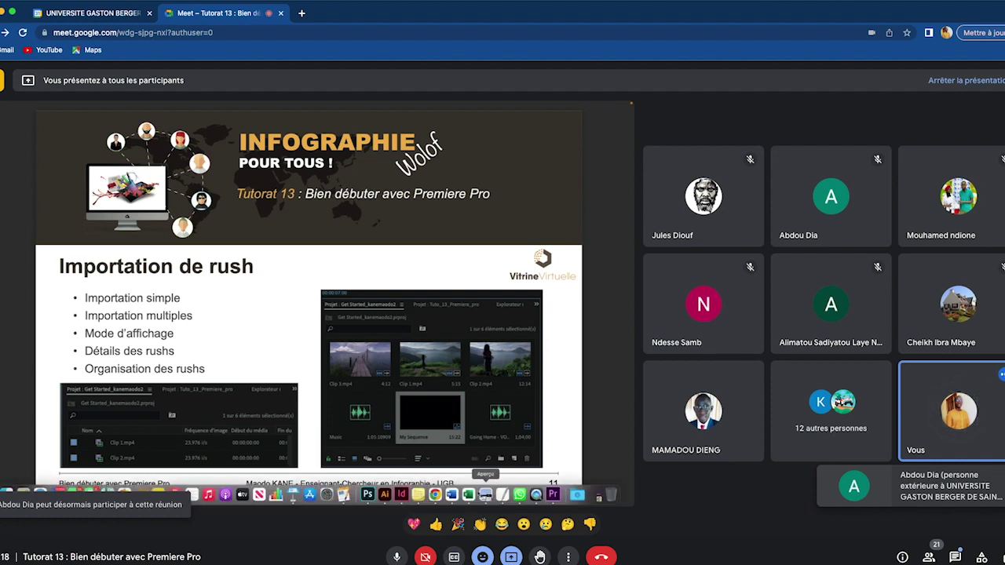
pyautogui.click(553, 495)
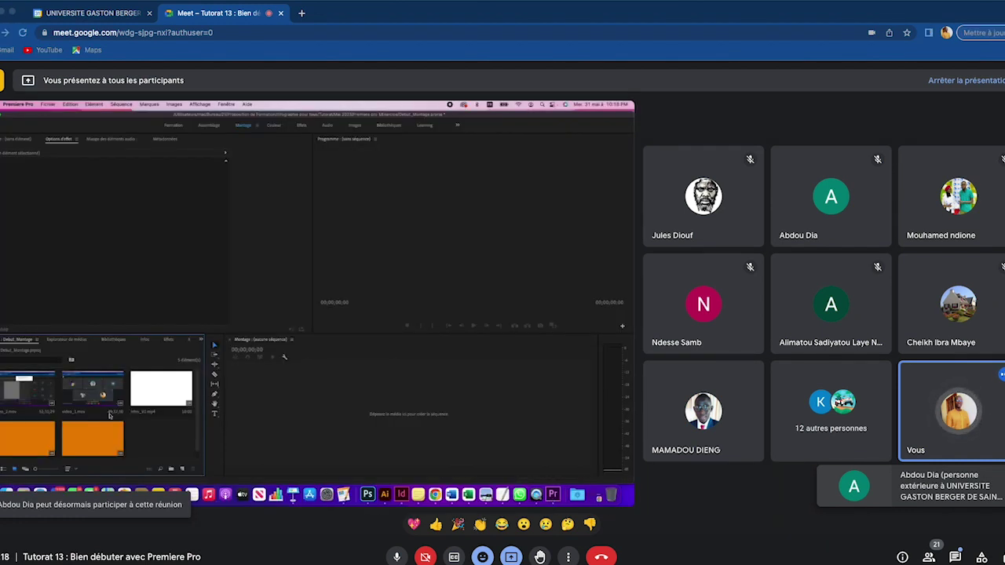
pyautogui.click(4, 469)
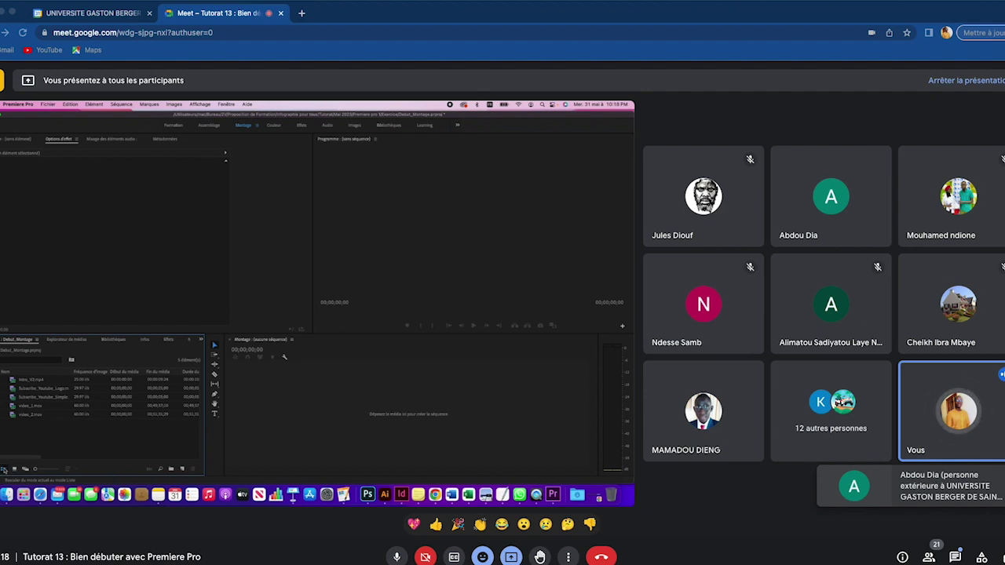
pyautogui.click(171, 469)
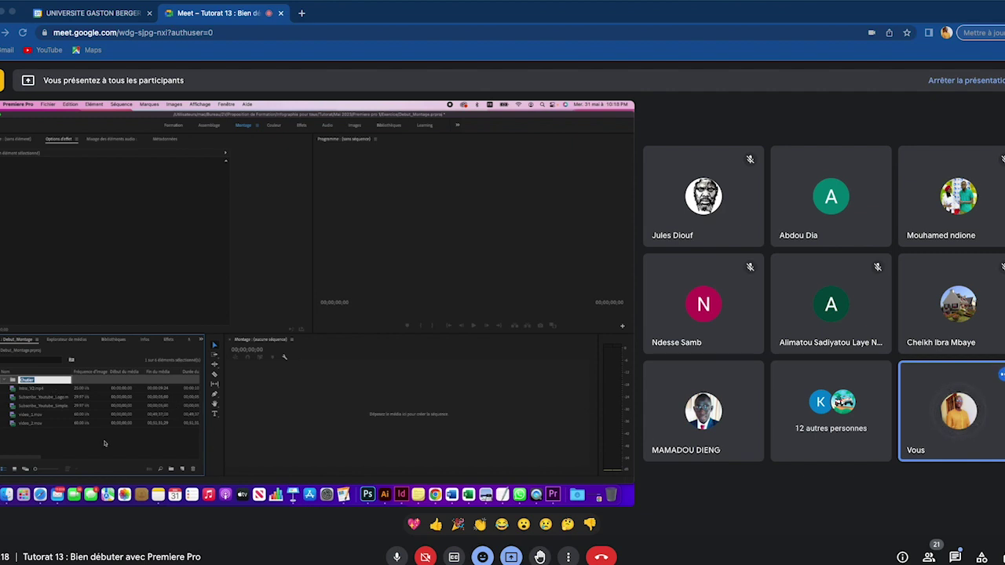
# Name the new bin Intro, then open the import file browser from the empty Project panel.
pyautogui.write('Rus')
pyautogui.press('Return')
pyautogui.click(96, 445)
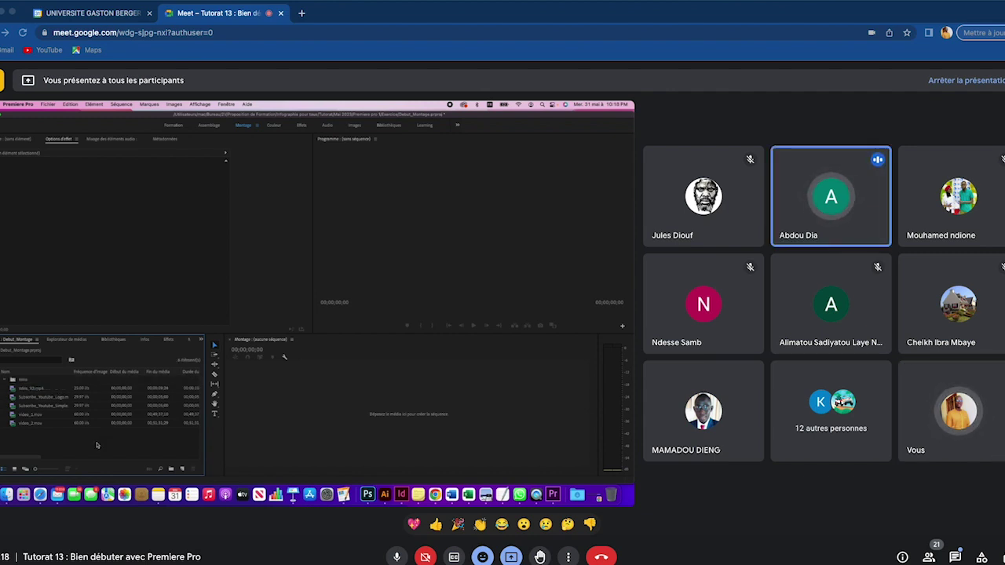
pyautogui.doubleClick(97, 446)
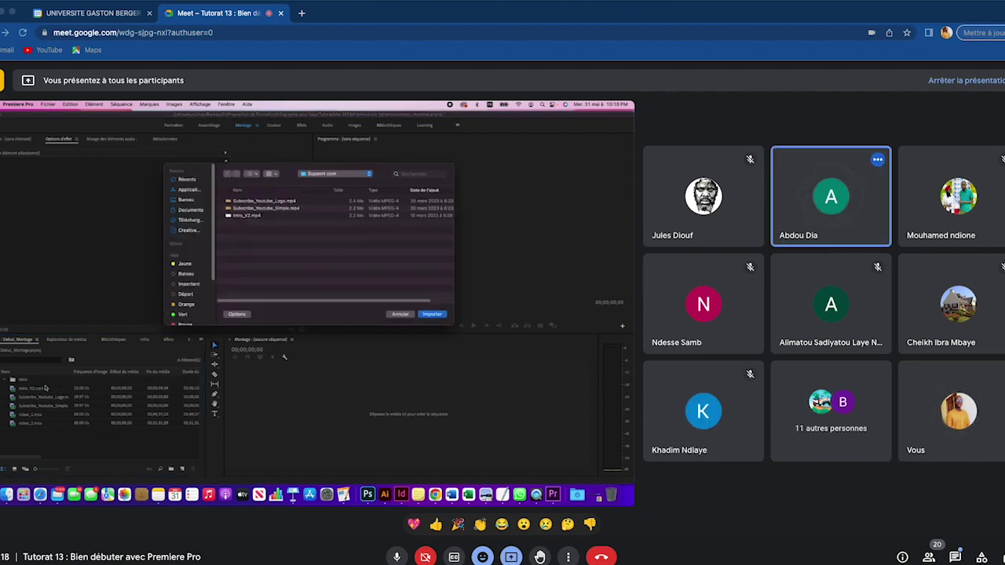
# Cancel the Import dialog and mute the talking guest's microphone for everyone in Meet.
pyautogui.click(400, 314)
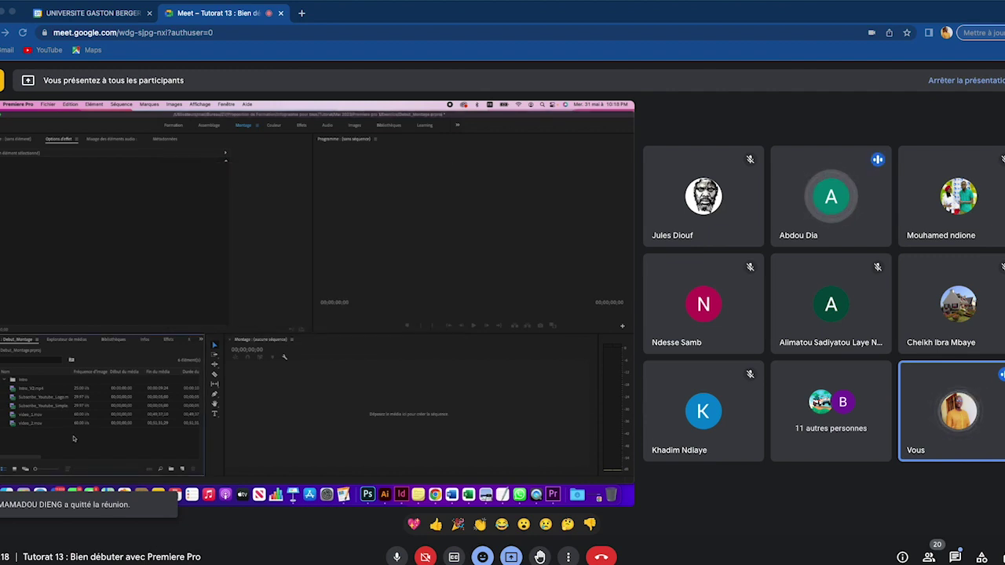
pyautogui.click(831, 196)
pyautogui.click(551, 348)
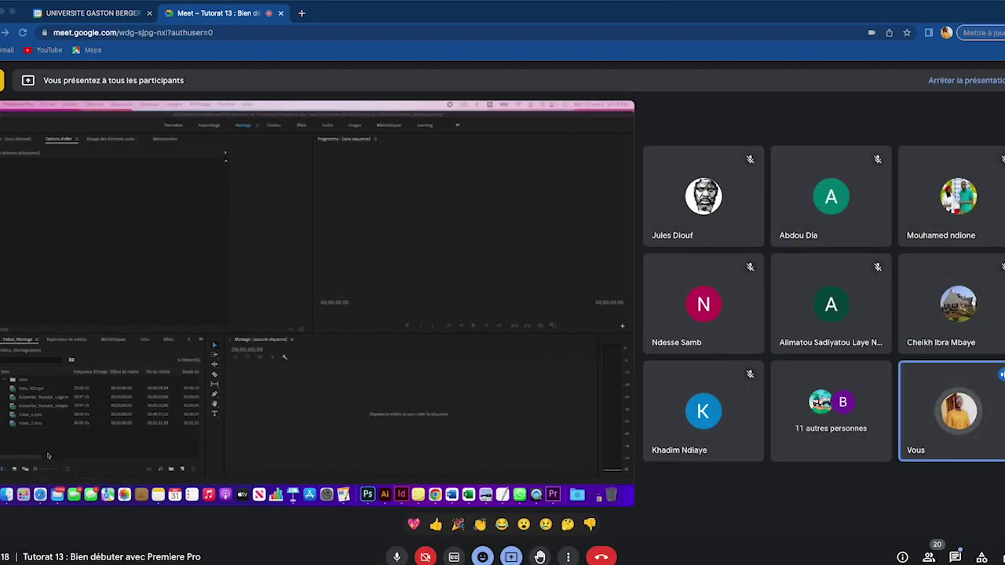
# Move intro_V2 and both Subscribe_Youtube clips (Logo, Simple) into the Intro bin, then collapse it.
pyautogui.click(22, 392)
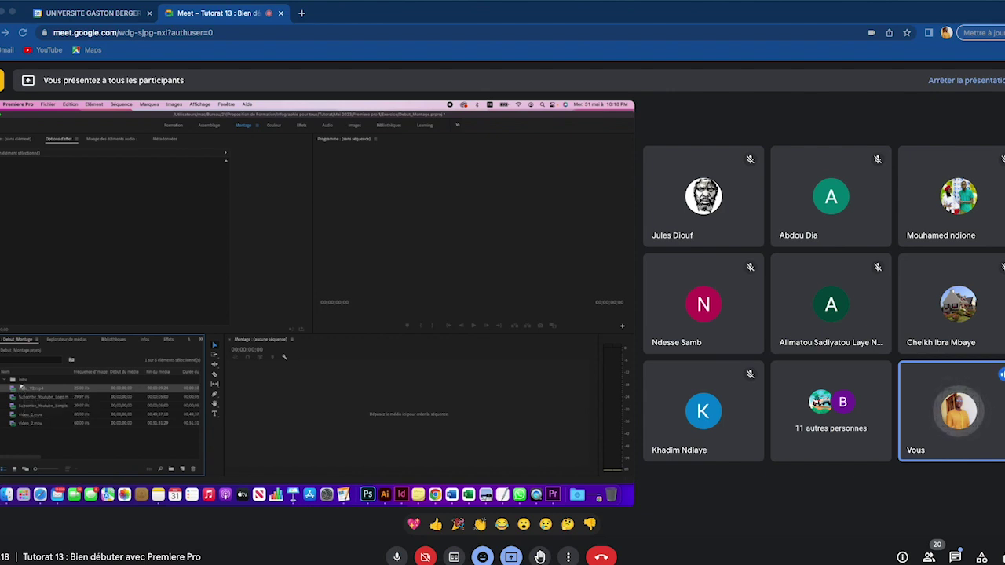
pyautogui.click(25, 440)
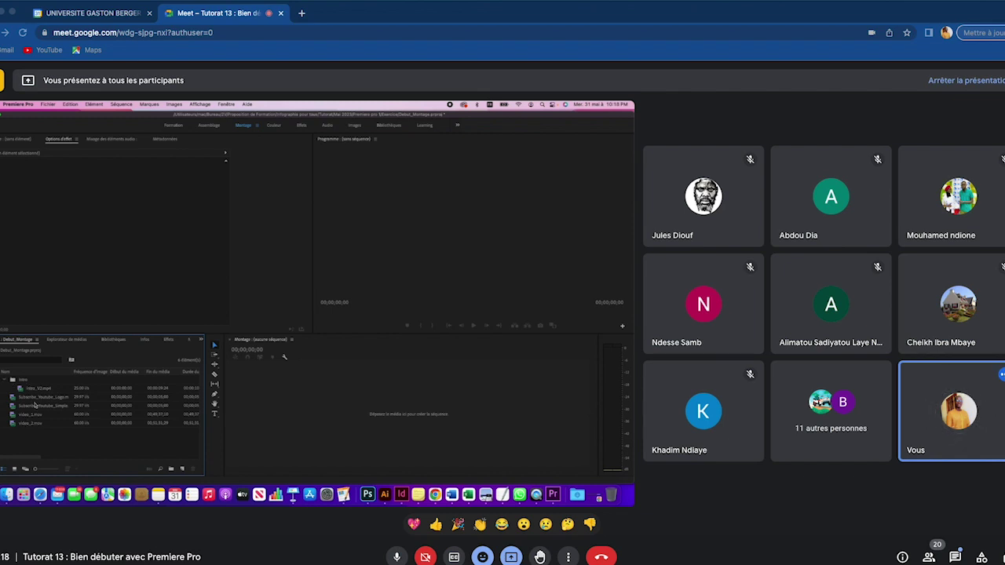
pyautogui.click(35, 399)
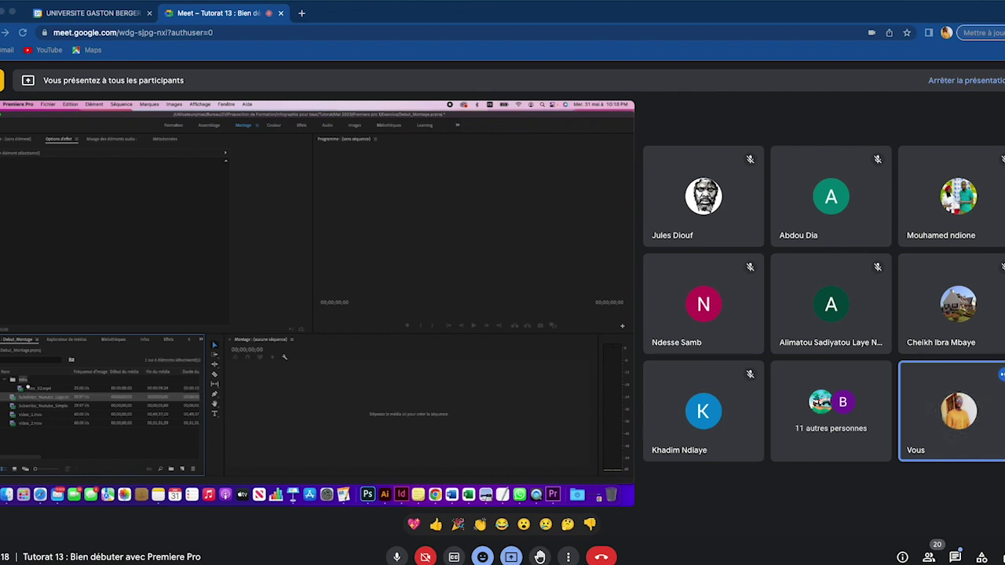
pyautogui.click(32, 407)
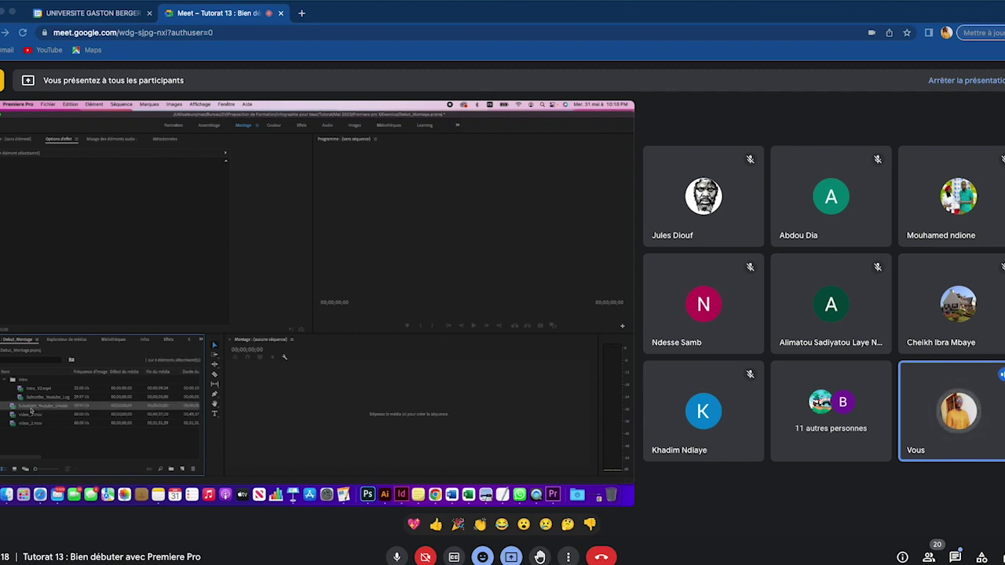
pyautogui.click(33, 461)
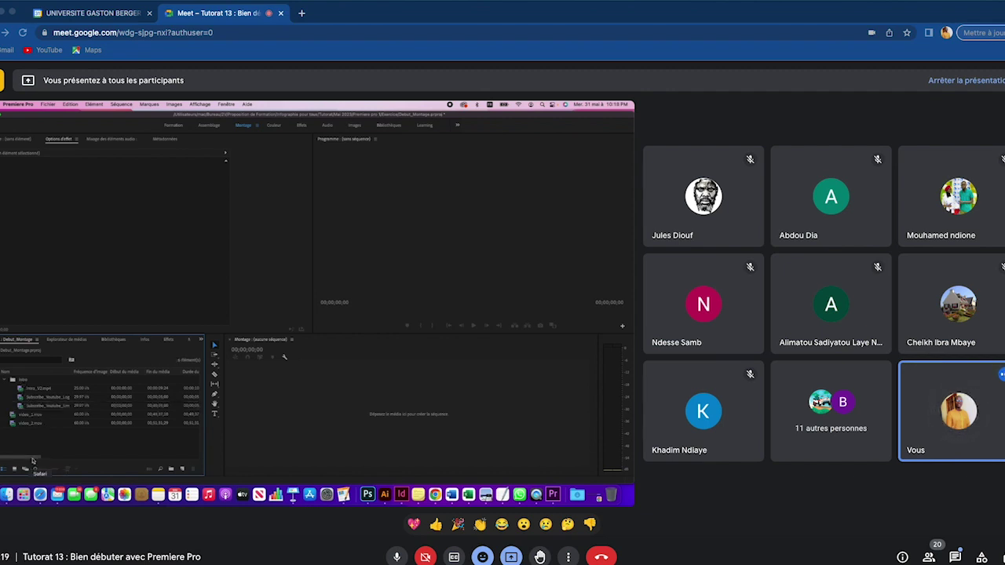
pyautogui.click(6, 381)
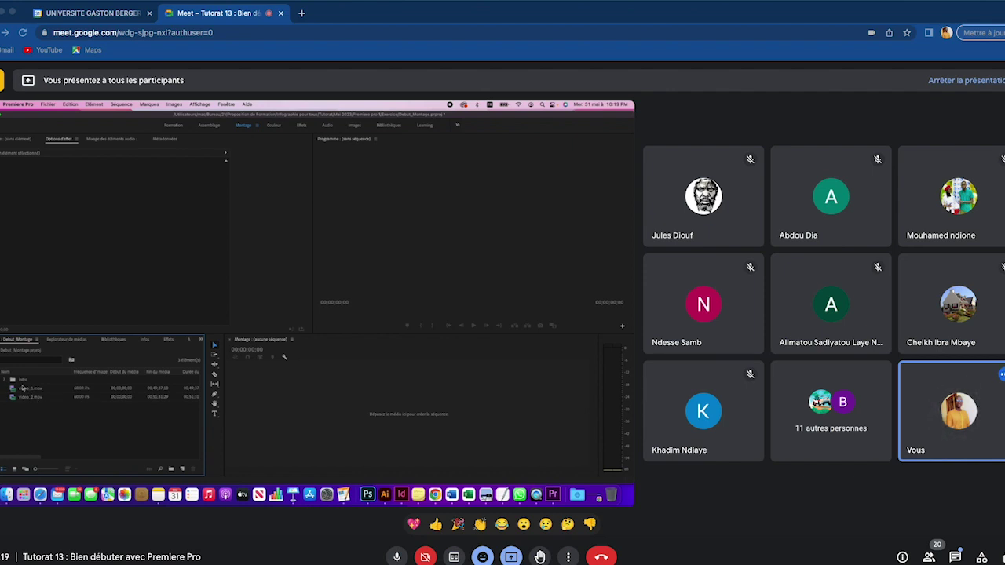
pyautogui.click(9, 380)
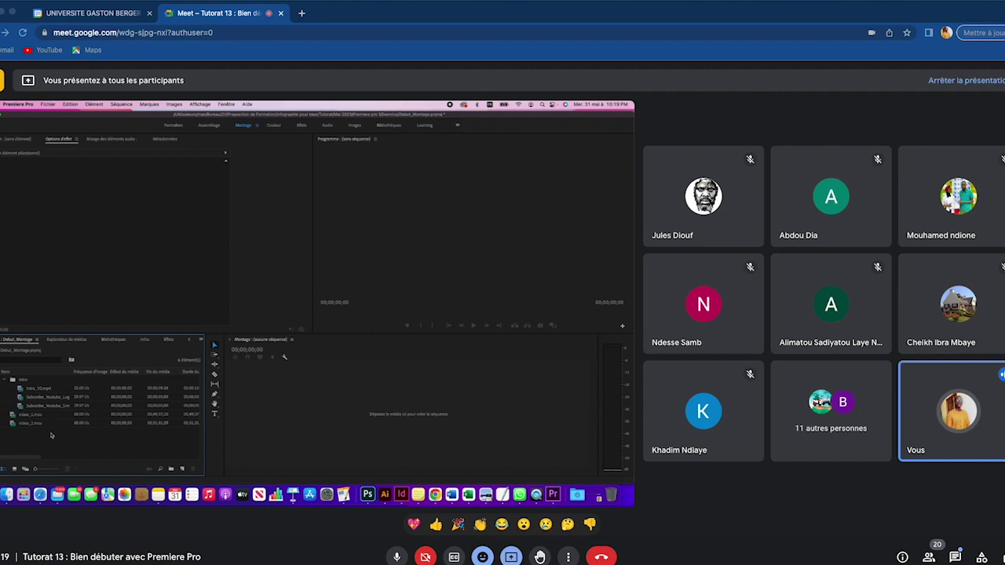
pyautogui.click(9, 381)
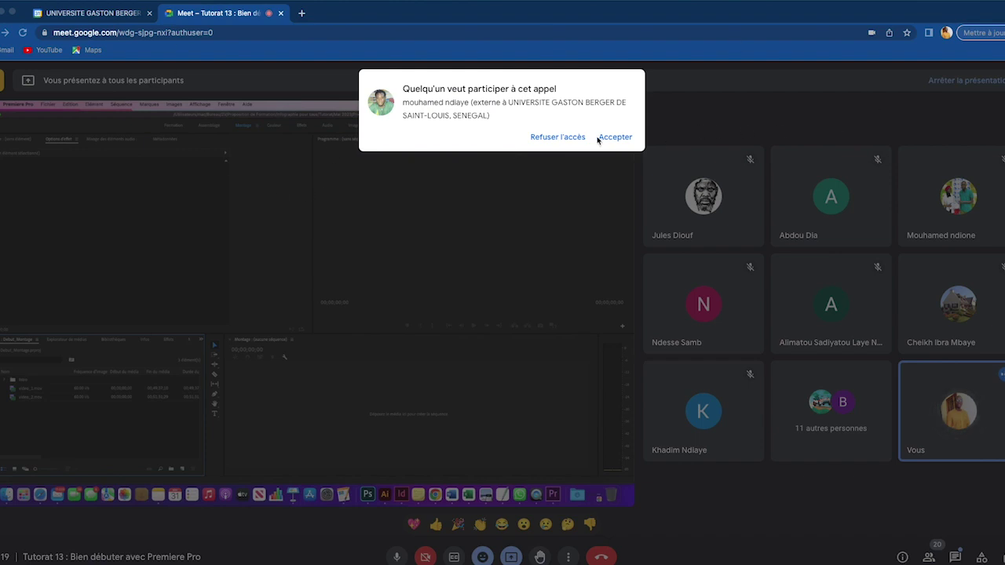
# Admit the second waiting guest and share the 'Importation de rush' slide deck again.
pyautogui.click(621, 138)
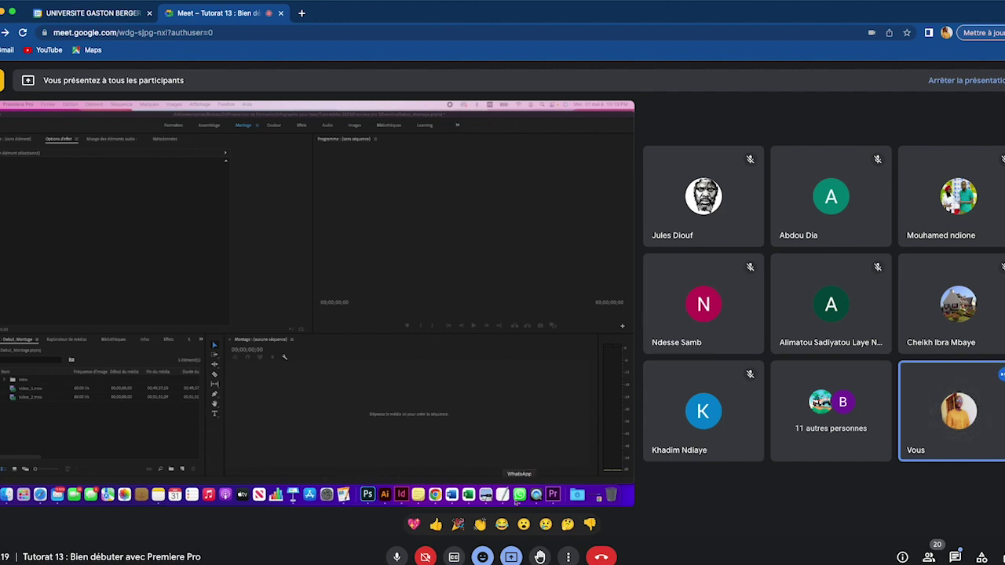
pyautogui.click(487, 495)
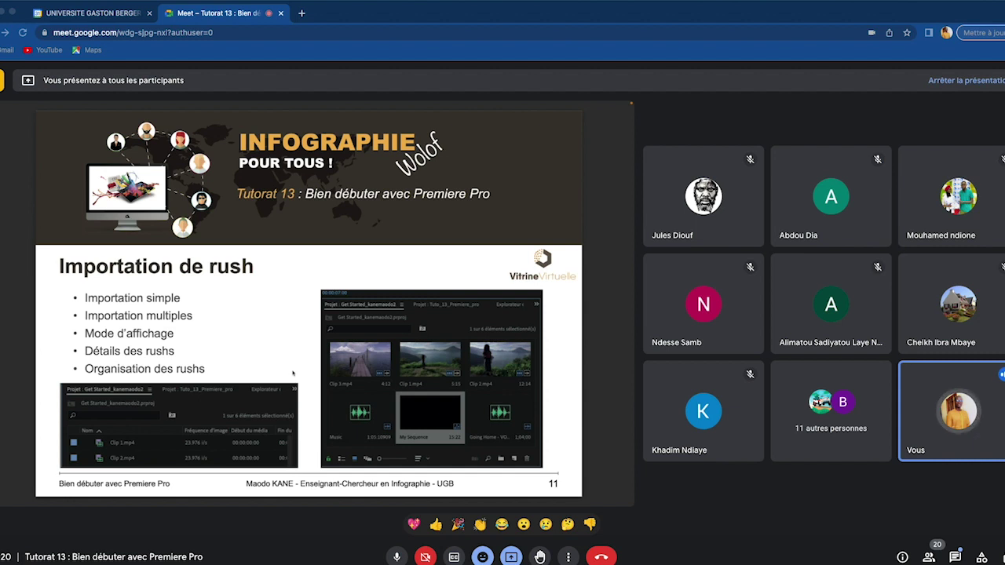
# Advance to slide 12, 'Gestion des séquences et édition', then share Premiere Pro again.
pyautogui.press('Right')
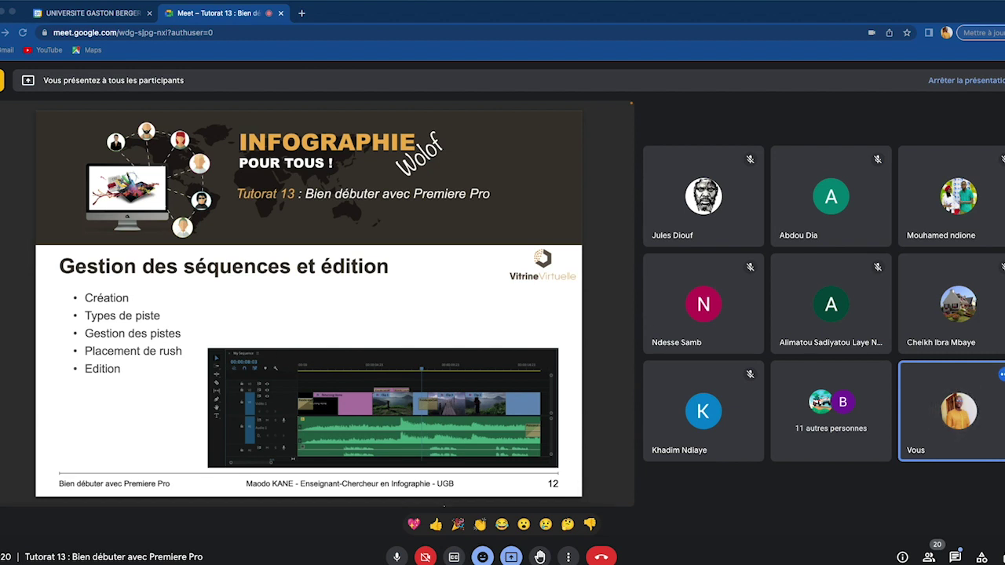
pyautogui.click(553, 494)
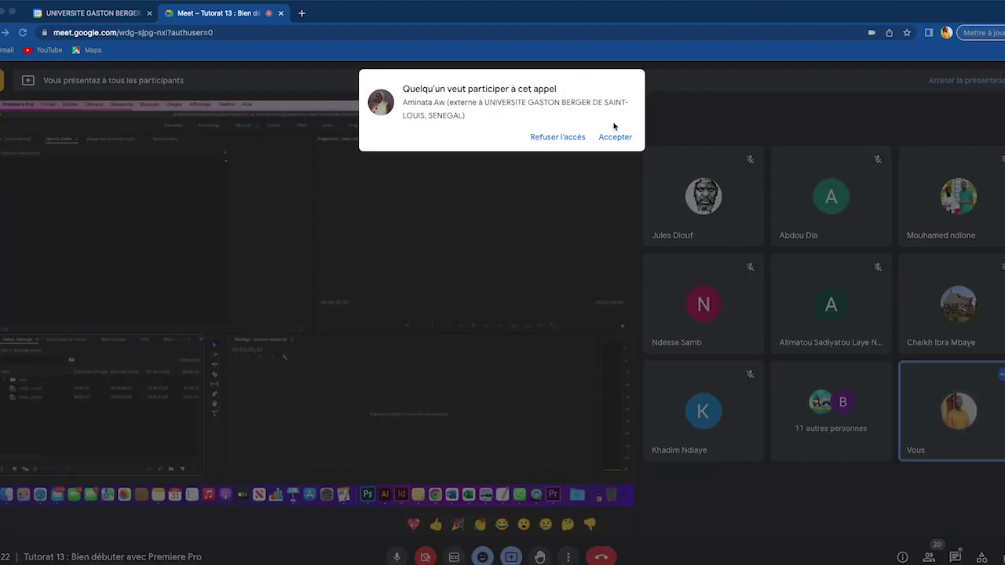
# Admit the next guest waiting in Meet and bring Premiere Pro back into focus.
pyautogui.click(616, 138)
pyautogui.click(616, 138)
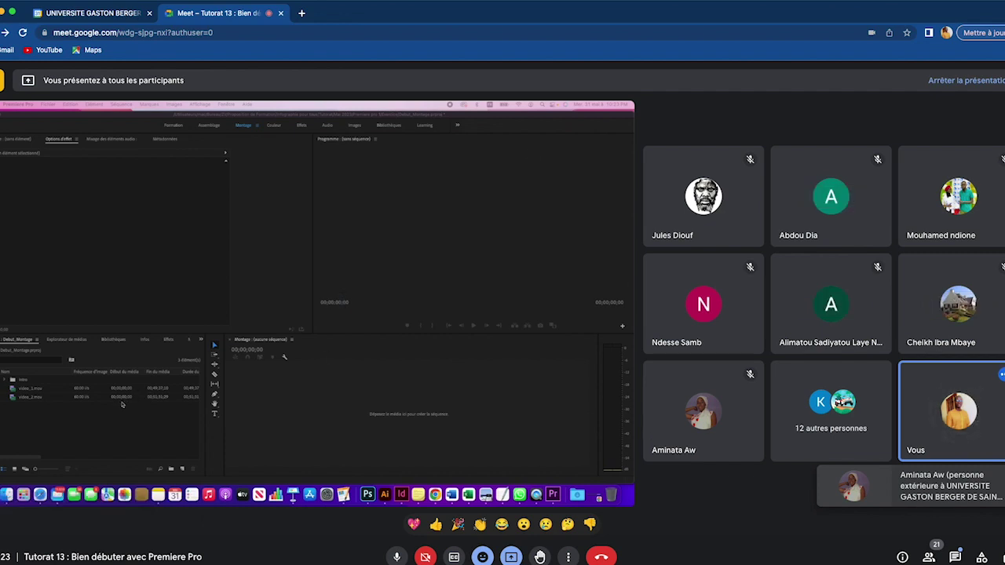
pyautogui.click(39, 428)
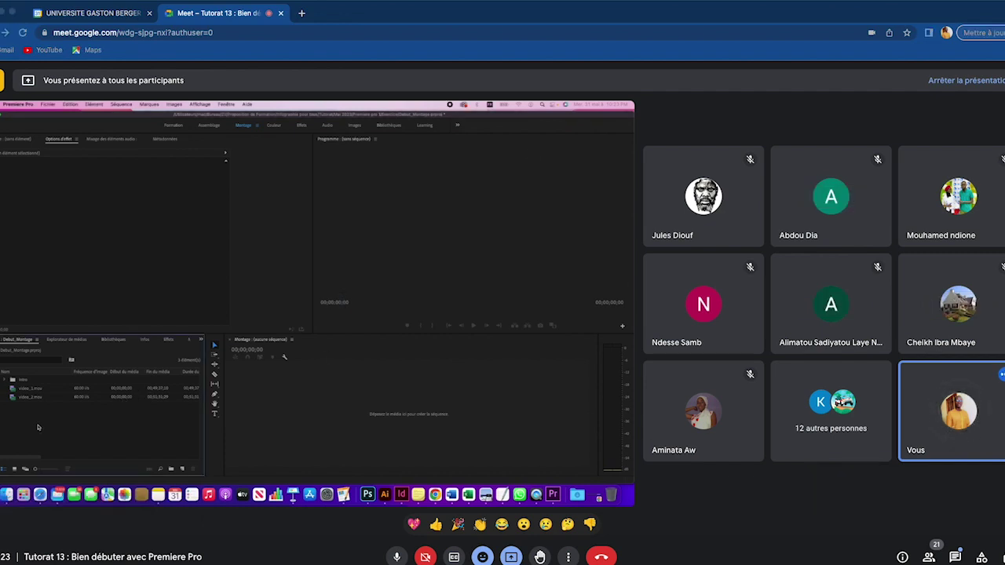
# Expand the Intro bin and drag intro_V2.mp4 onto the Timeline to create the Intro_V2 sequence.
pyautogui.click(6, 380)
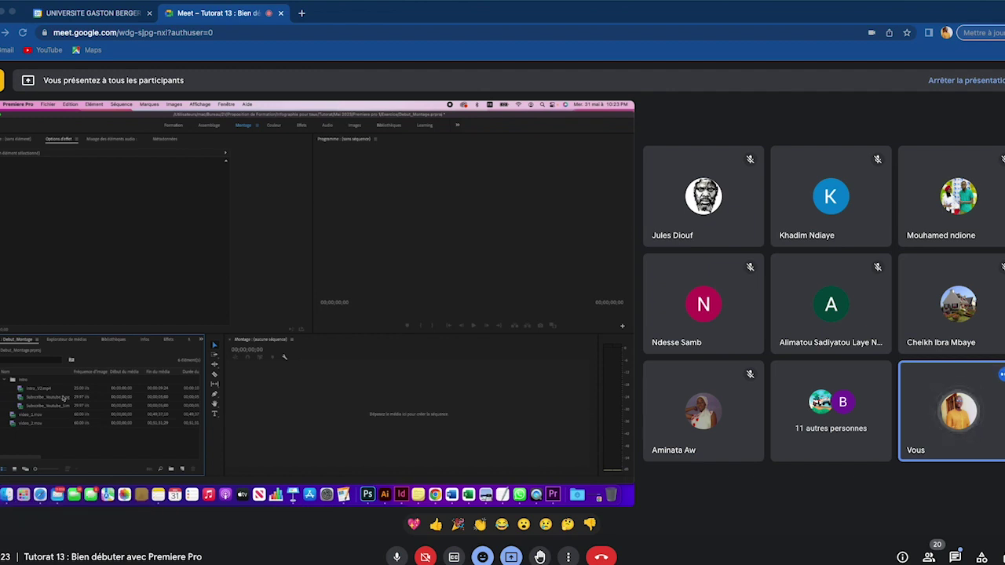
pyautogui.moveTo(49, 391)
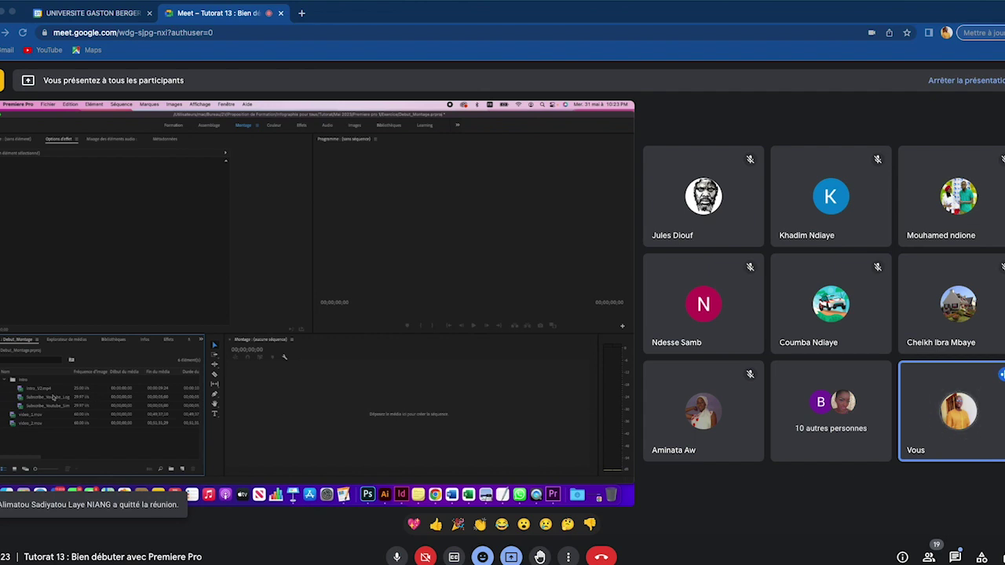
pyautogui.click(23, 390)
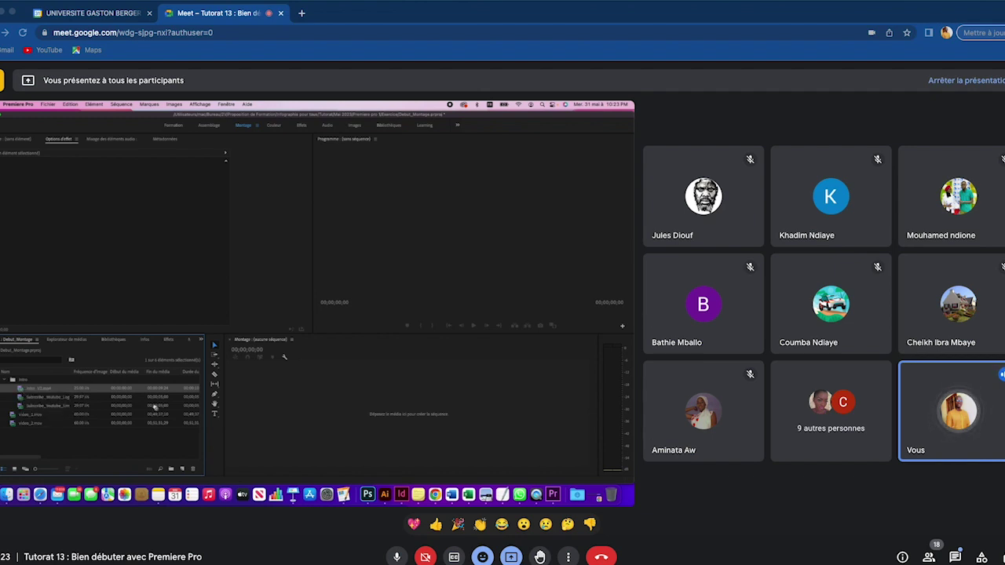
pyautogui.moveTo(155, 407); pyautogui.dragTo(401, 434)
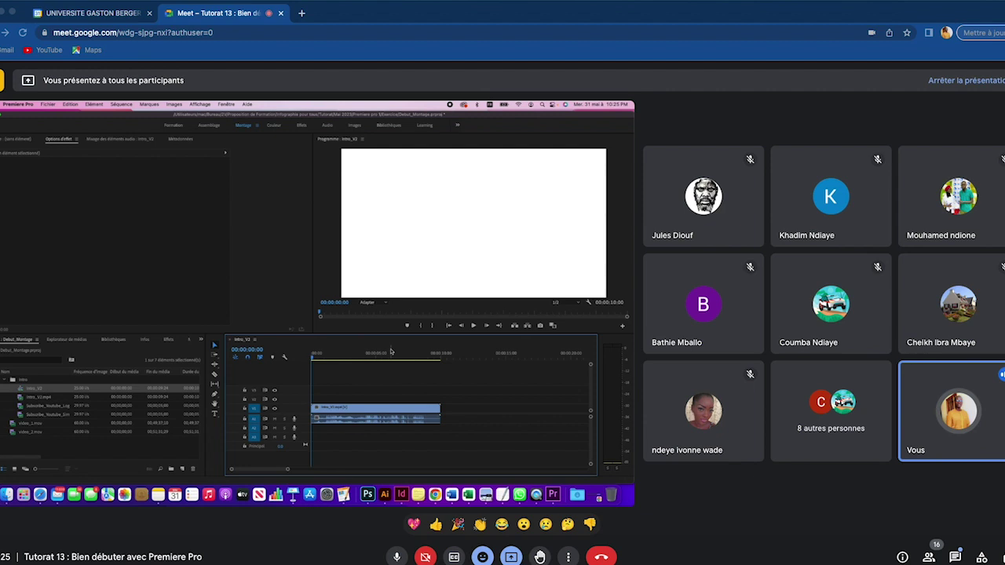
# Play the roughly 10-second Intro_V2 sequence from its start in the Program Monitor.
pyautogui.press('space')
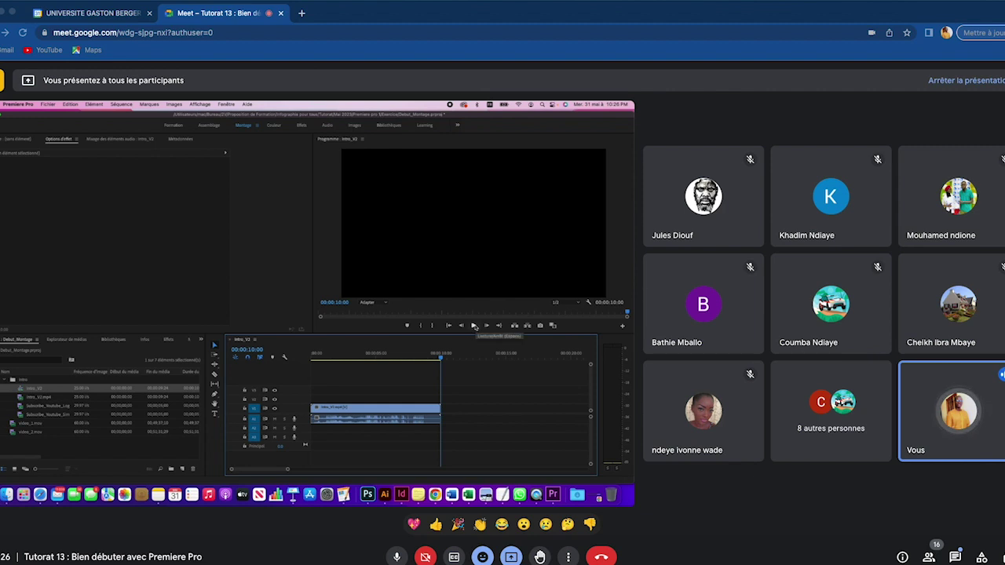
# Replay and stop the preview, then jump to the In point (00:00:00:00) and Out point (00:00:09:24).
pyautogui.click(474, 327)
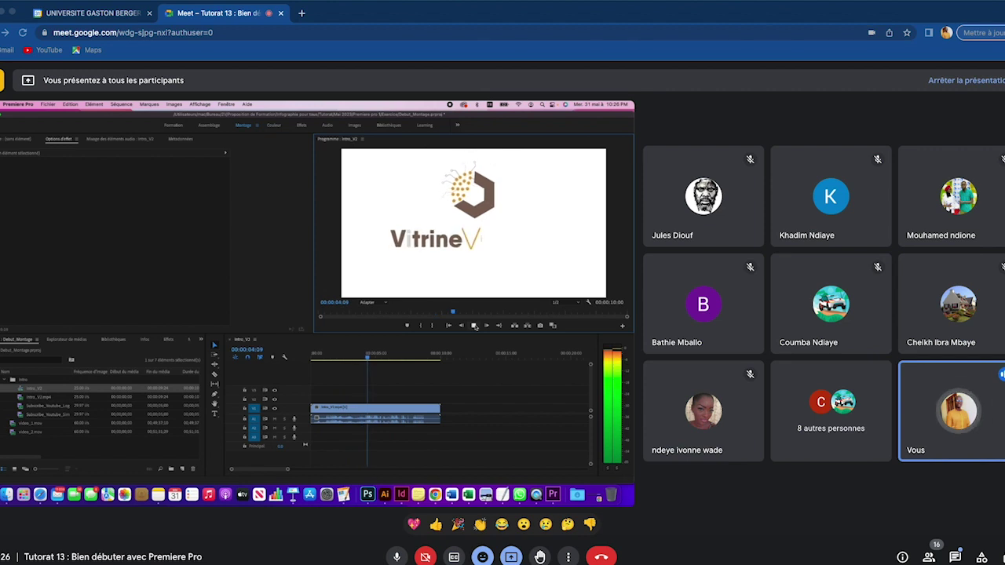
pyautogui.click(475, 327)
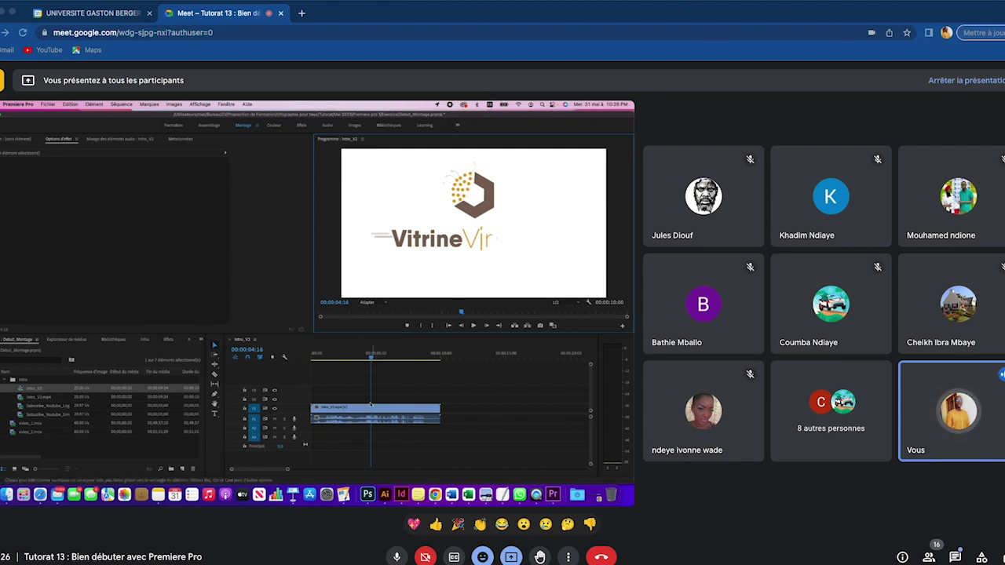
pyautogui.click(448, 326)
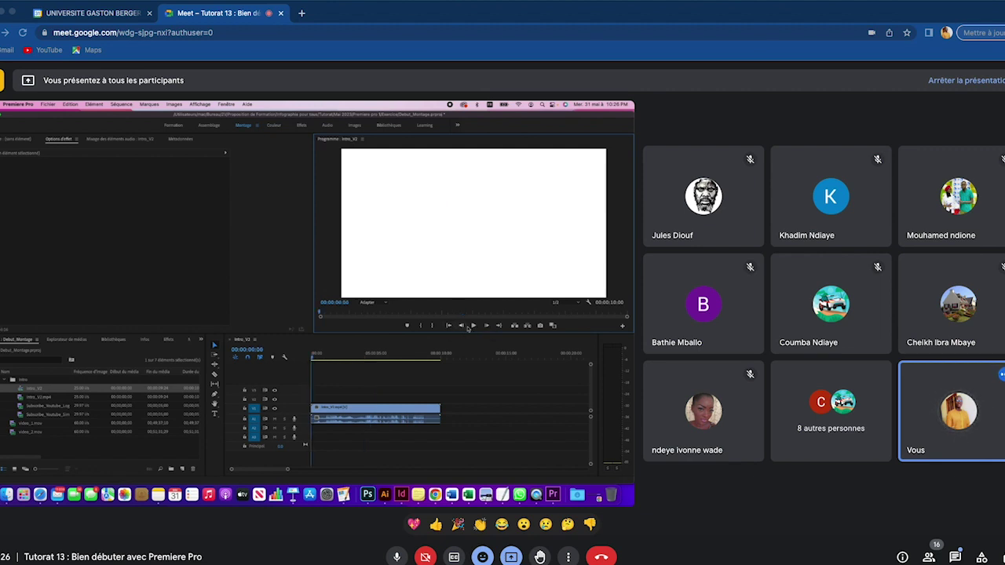
pyautogui.click(499, 325)
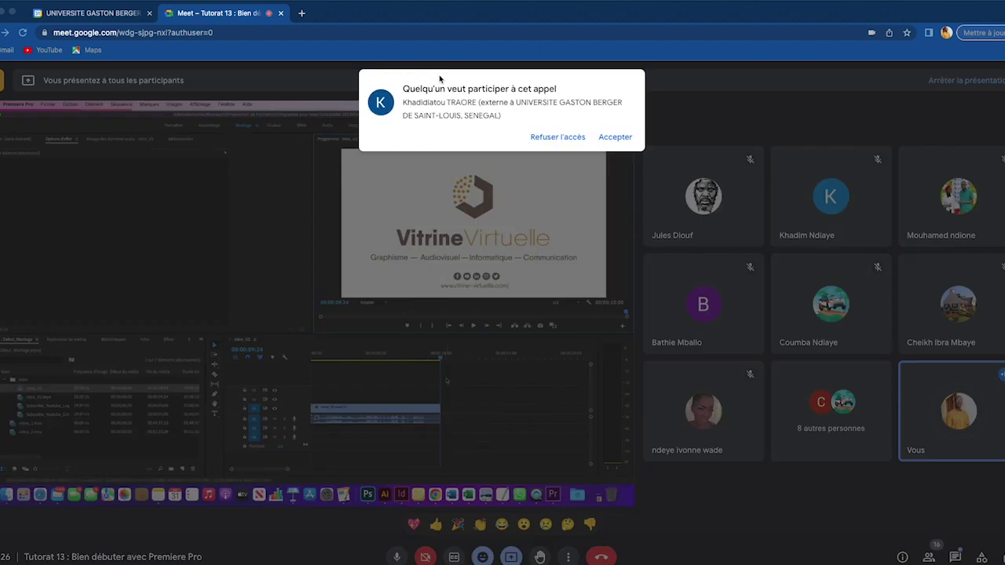
# Accept the new join request and mute that participant's microphone for everyone with Couper le micro.
pyautogui.click(611, 138)
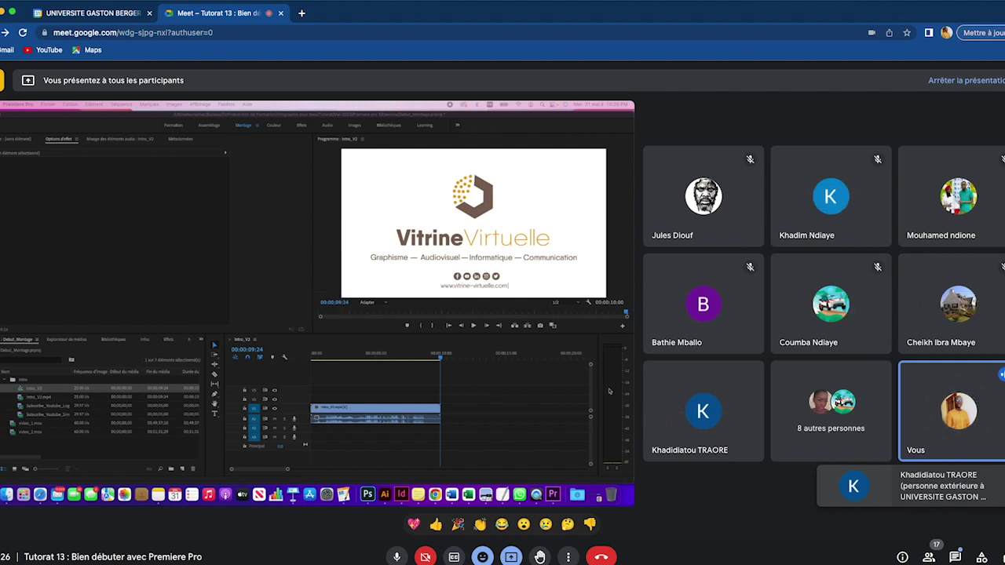
pyautogui.click(440, 358)
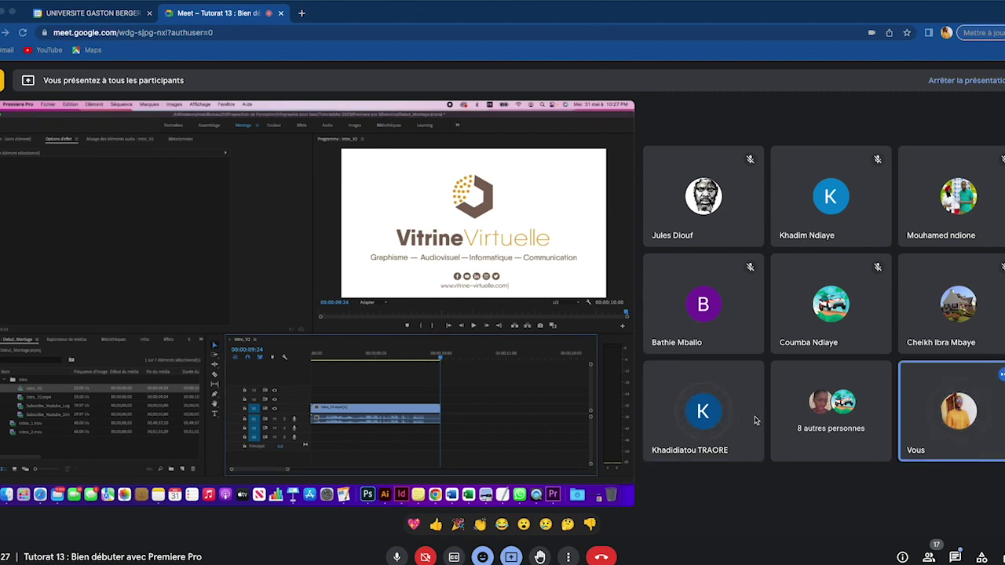
pyautogui.click(703, 411)
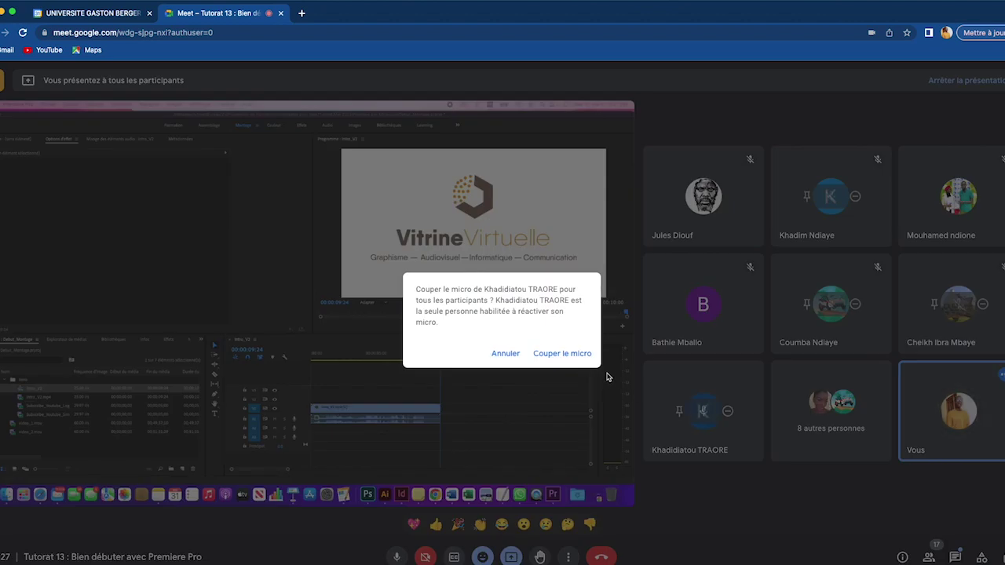
pyautogui.click(563, 354)
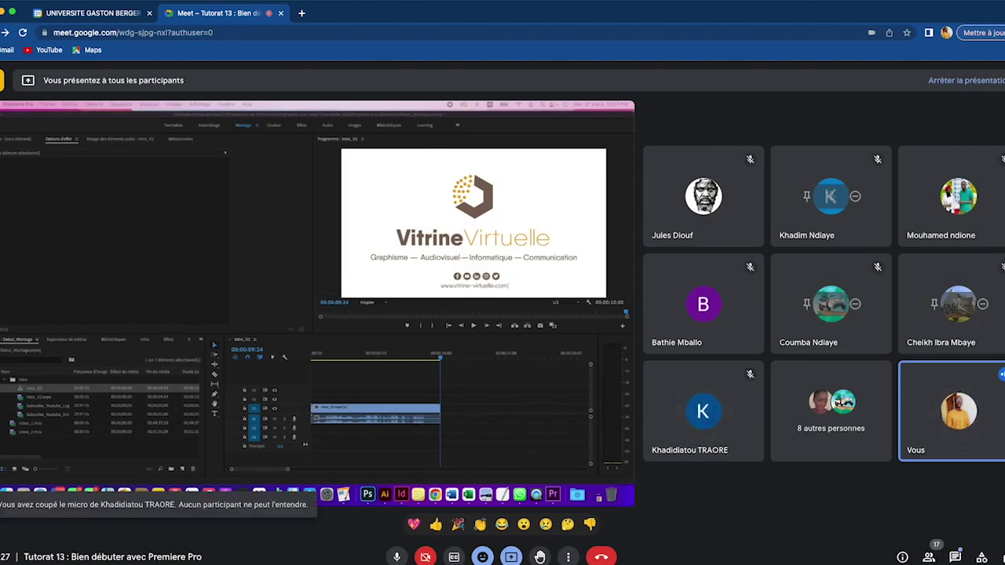
# Scrub back through the logo animation, play it once, and return to the sequence start.
pyautogui.click(440, 357)
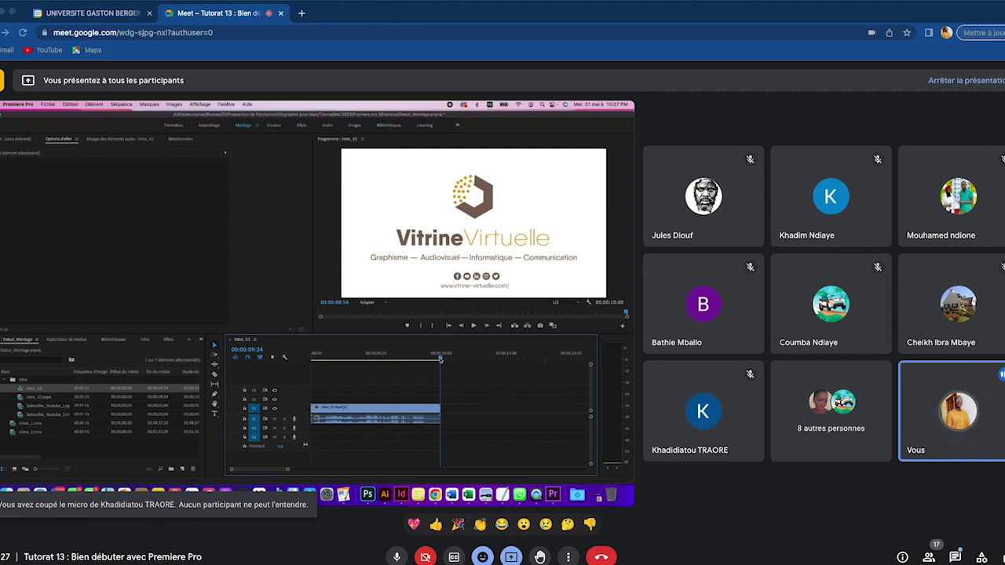
pyautogui.moveTo(441, 357); pyautogui.dragTo(392, 360)
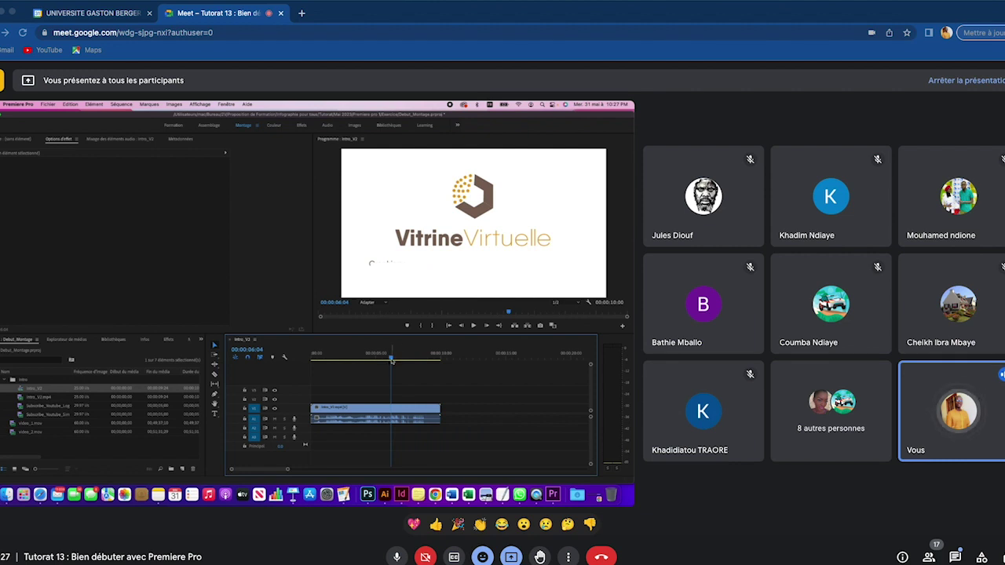
pyautogui.moveTo(392, 361)
pyautogui.mouseDown()
pyautogui.moveTo(341, 359)
pyautogui.moveTo(381, 366)
pyautogui.moveTo(364, 363)
pyautogui.mouseUp()
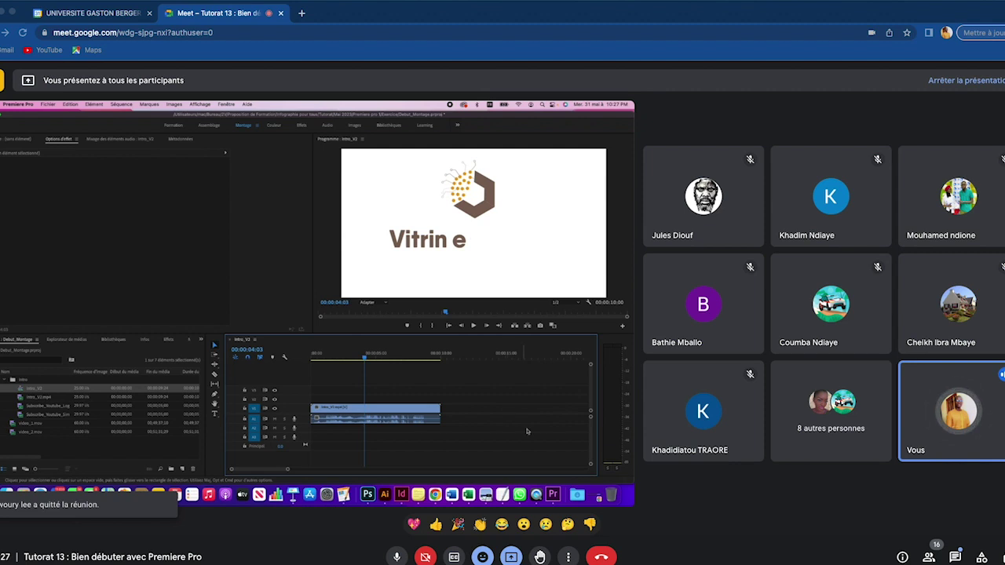
pyautogui.press('space')
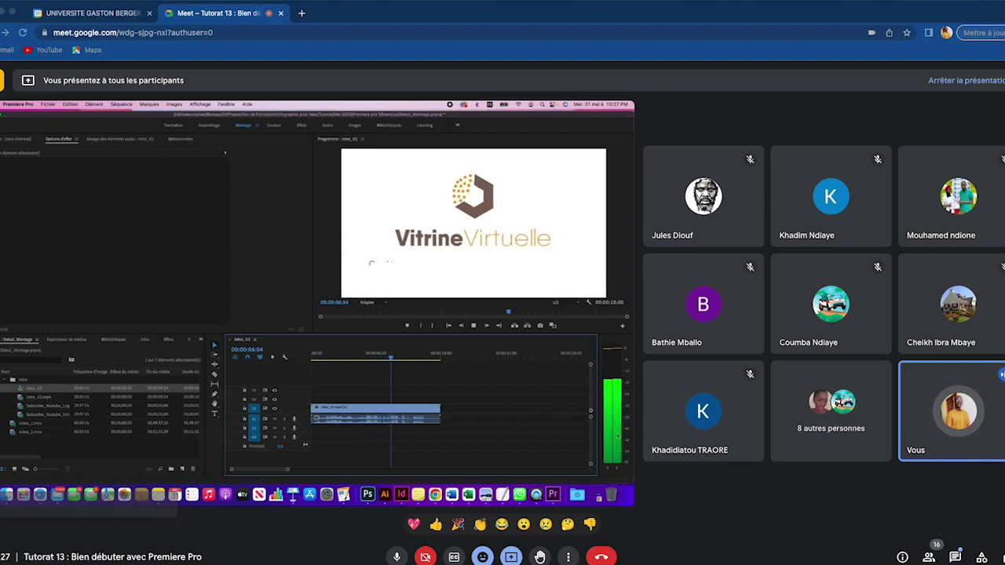
pyautogui.press('space')
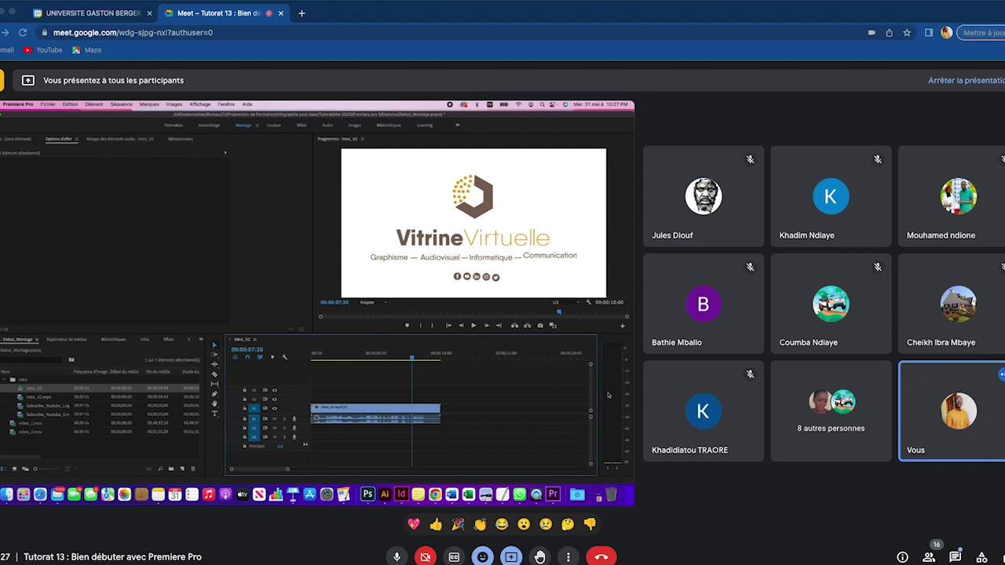
pyautogui.click(444, 324)
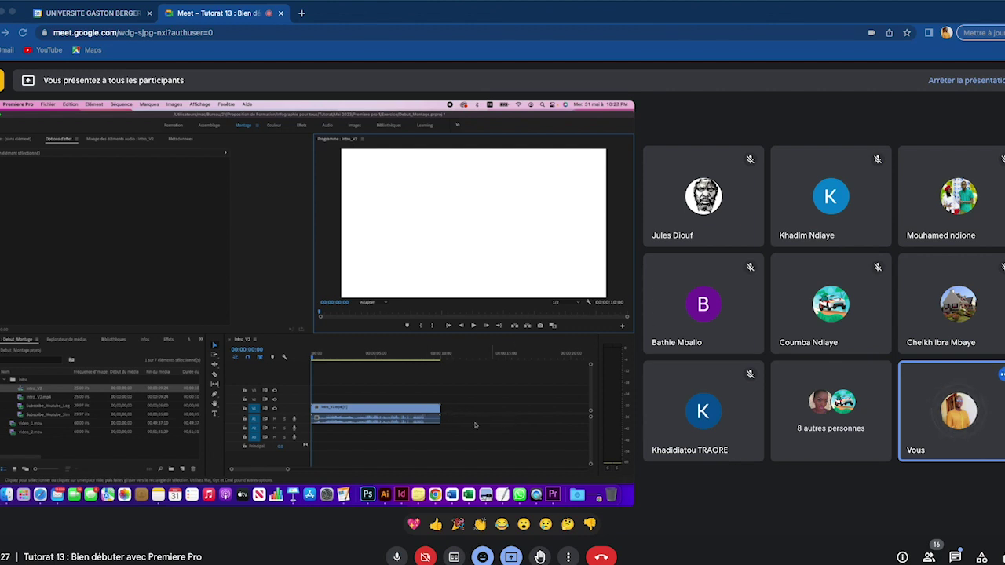
# Show the Project panel as thumbnails, open the Intro bin, and place Subscribe_Youtube_Simple after Intro_V2.
pyautogui.click(5, 382)
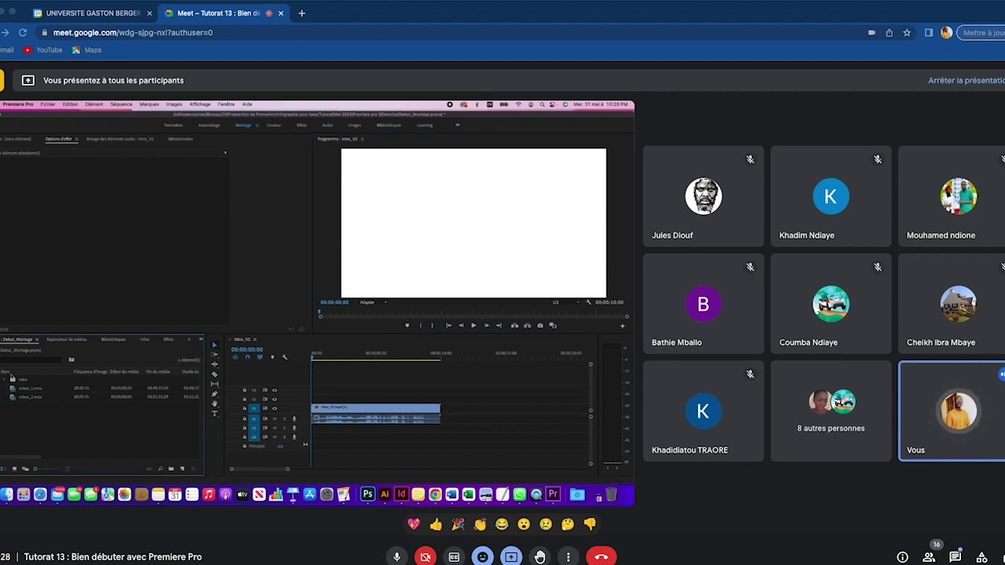
pyautogui.click(5, 381)
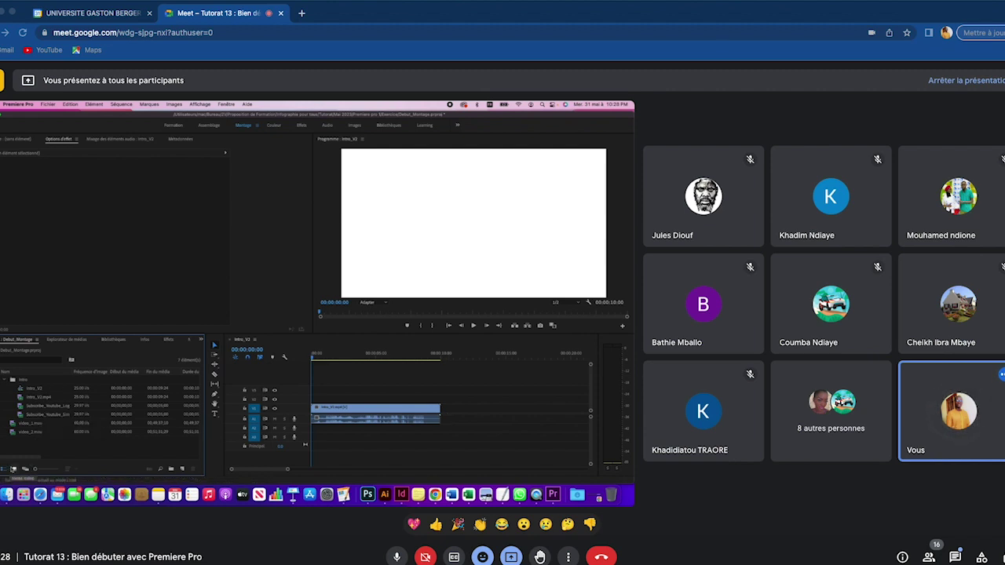
pyautogui.click(14, 470)
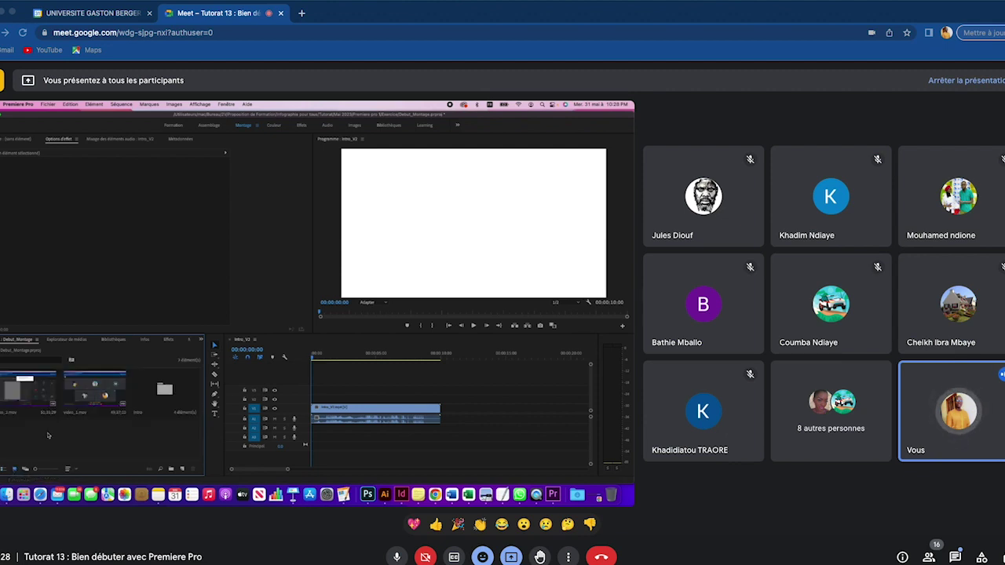
pyautogui.doubleClick(161, 389)
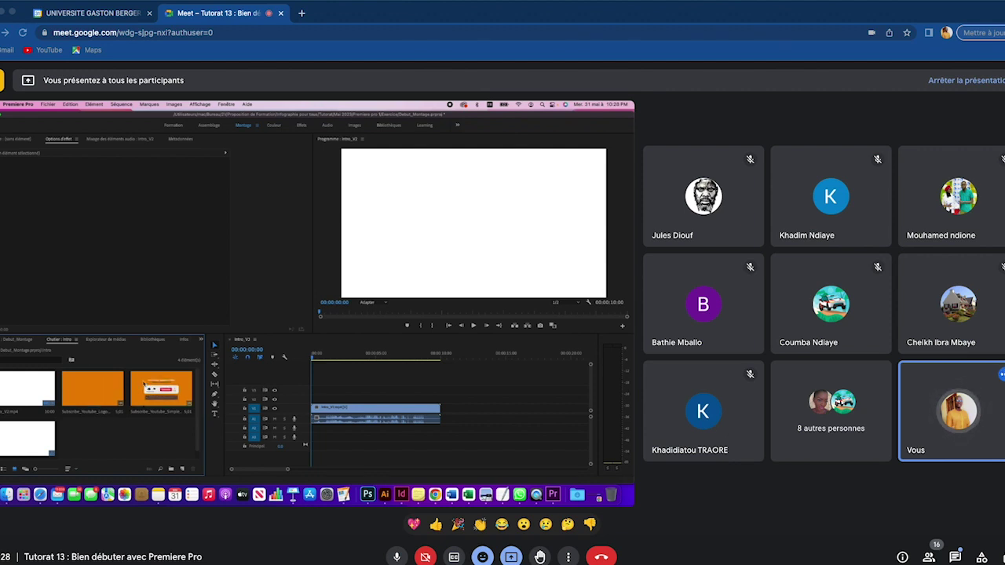
pyautogui.moveTo(141, 382); pyautogui.dragTo(449, 414)
# Scrub toward the Subscribe clip and play until its orange card shows at 00:00:12:01.
pyautogui.click(456, 406)
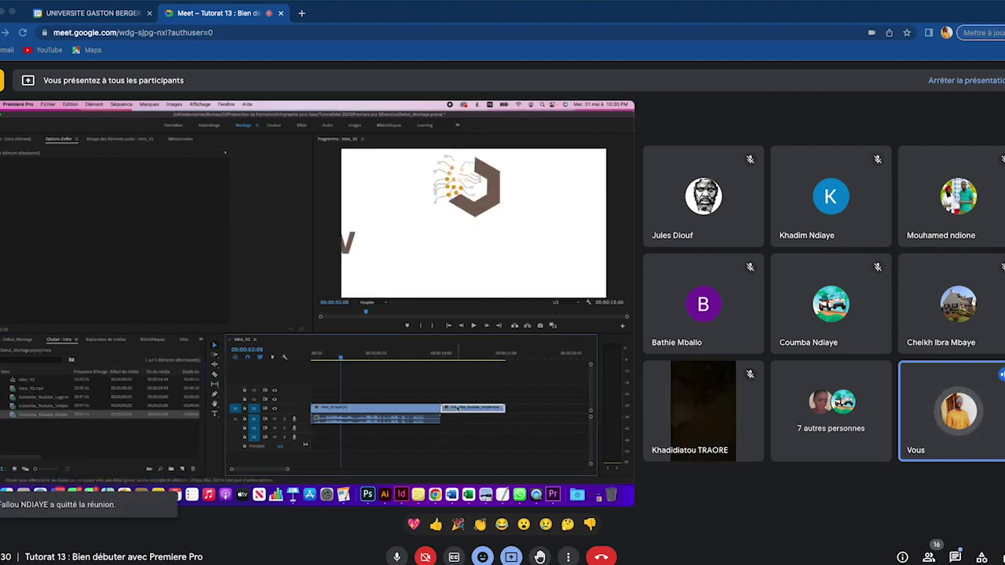
pyautogui.click(342, 359)
pyautogui.moveTo(343, 359)
pyautogui.mouseDown()
pyautogui.moveTo(418, 368)
pyautogui.moveTo(438, 401)
pyautogui.mouseUp()
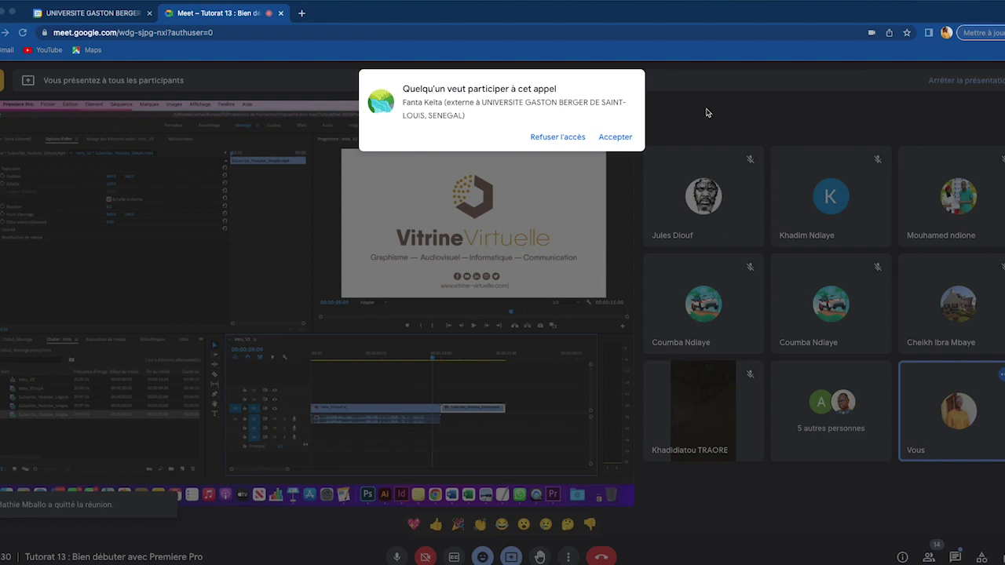
pyautogui.click(614, 138)
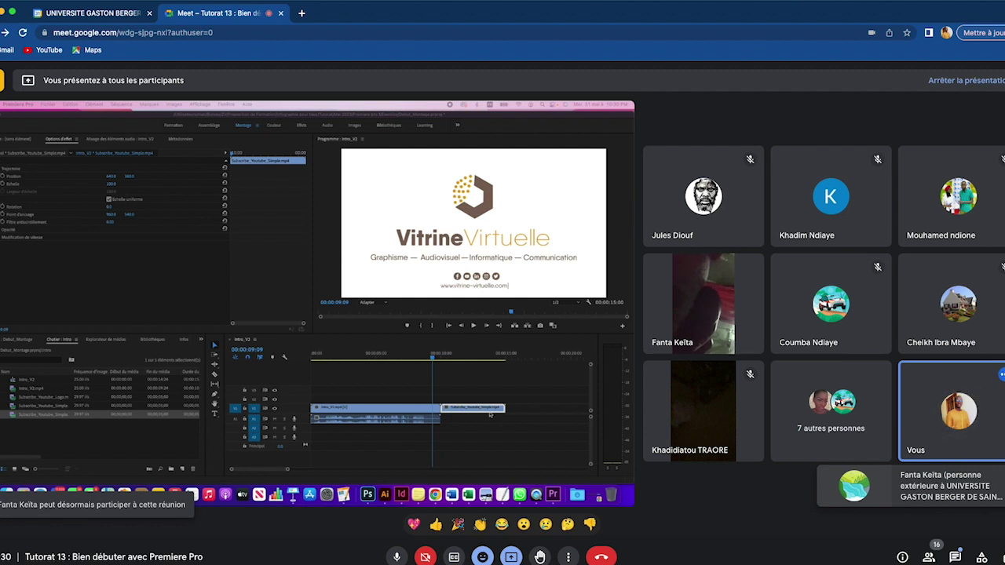
pyautogui.click(430, 363)
pyautogui.press('space')
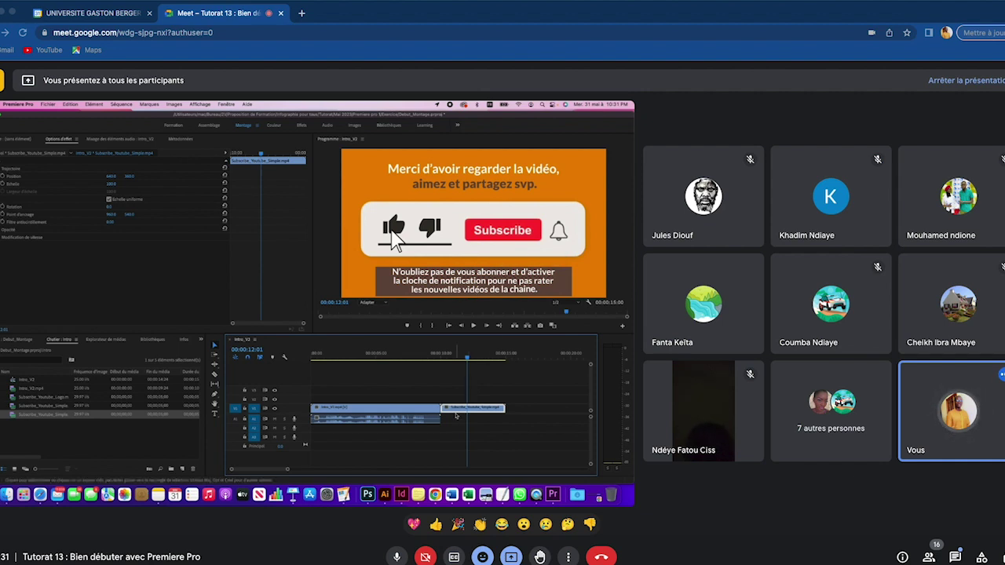
# Set the Subscribe card's Motion scale to 70 and return the Project panel to Debut_Montage's top level.
pyautogui.click(426, 412)
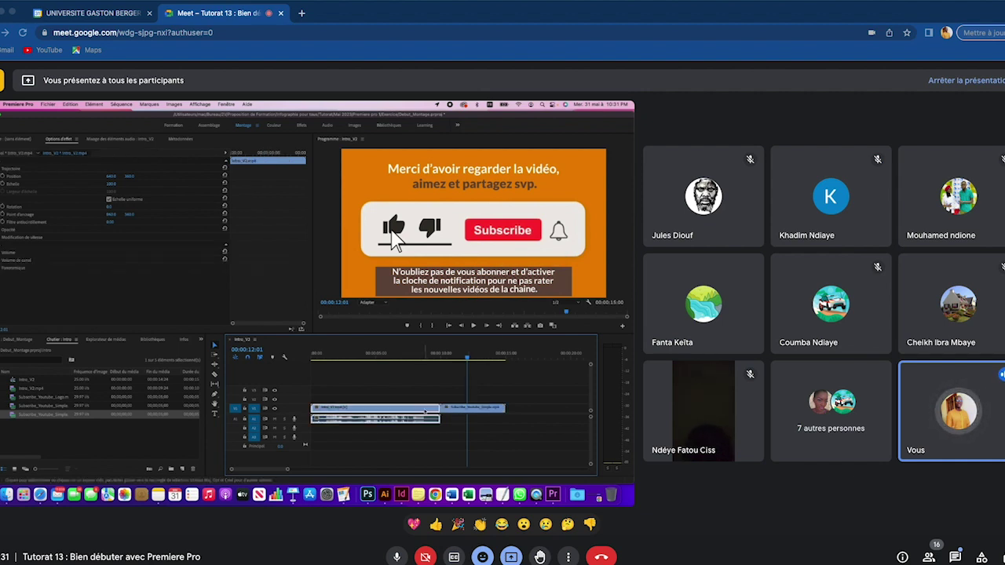
pyautogui.click(465, 410)
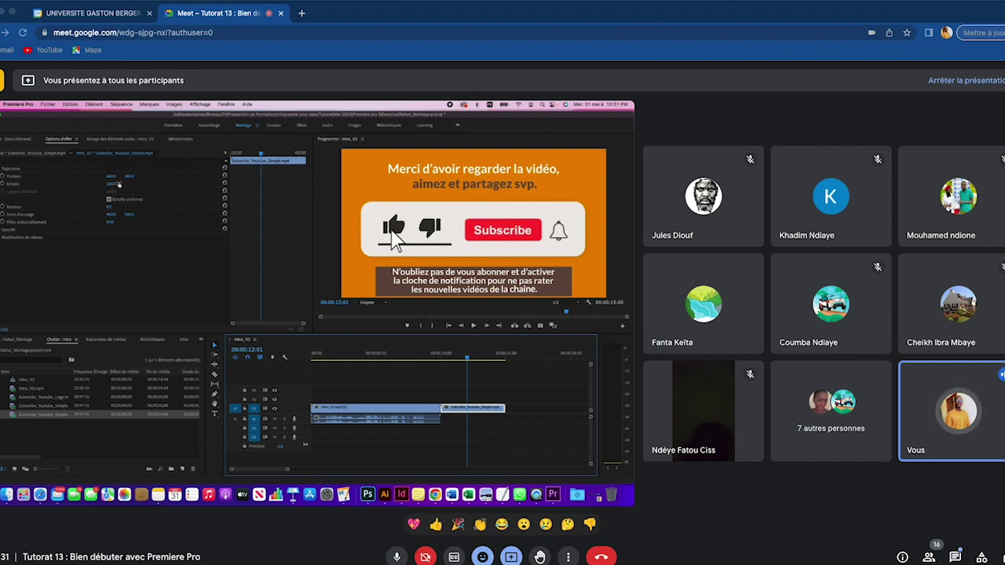
pyautogui.moveTo(395, 239)
pyautogui.mouseDown()
pyautogui.moveTo(432, 230)
pyautogui.moveTo(420, 234)
pyautogui.mouseUp()
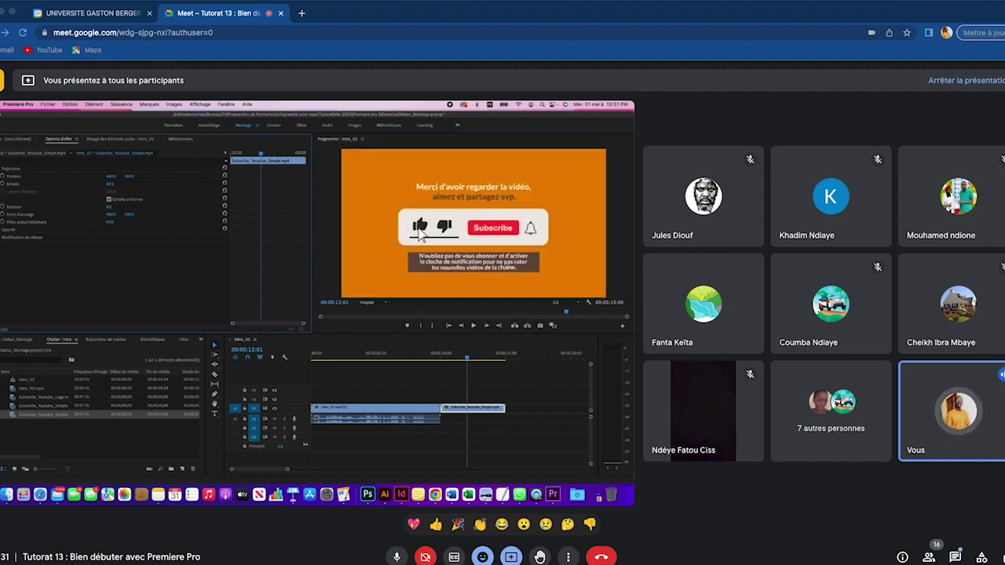
pyautogui.click(109, 185)
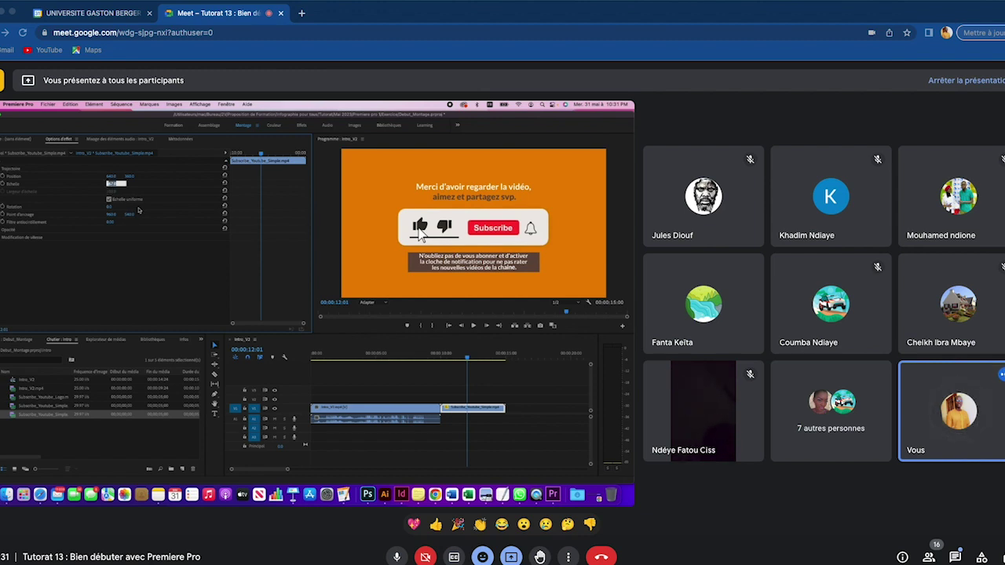
pyautogui.press('Return')
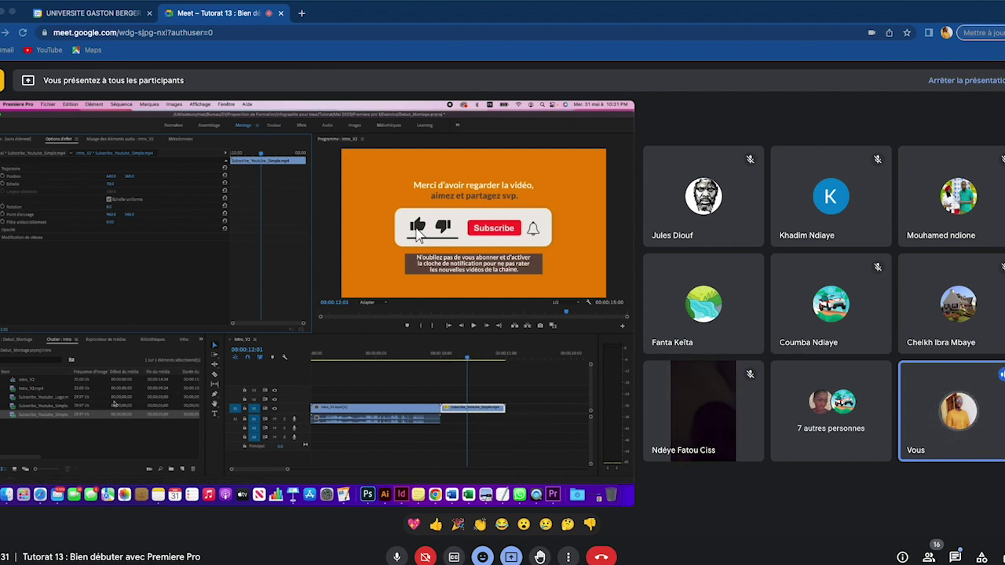
pyautogui.click(47, 422)
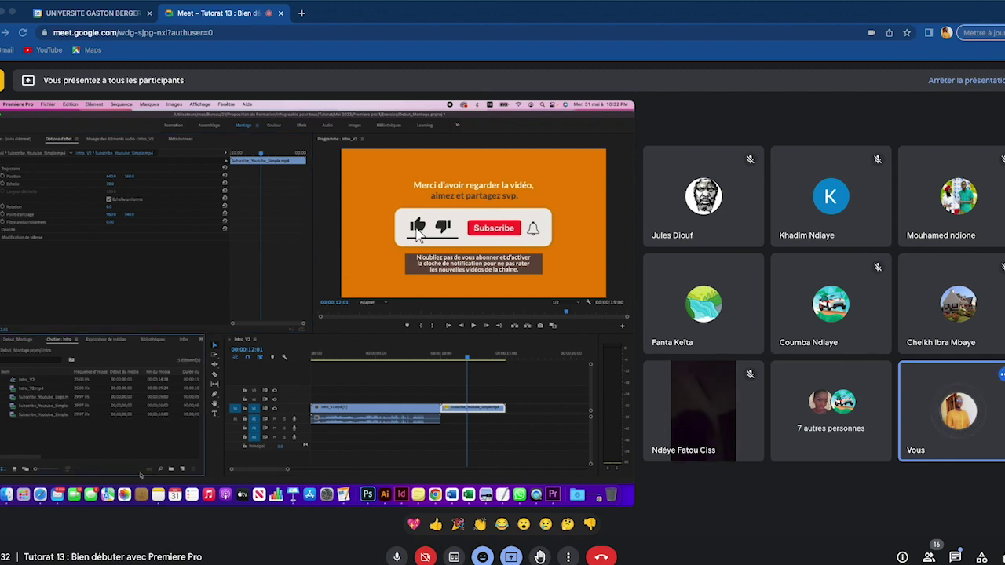
pyautogui.click(17, 339)
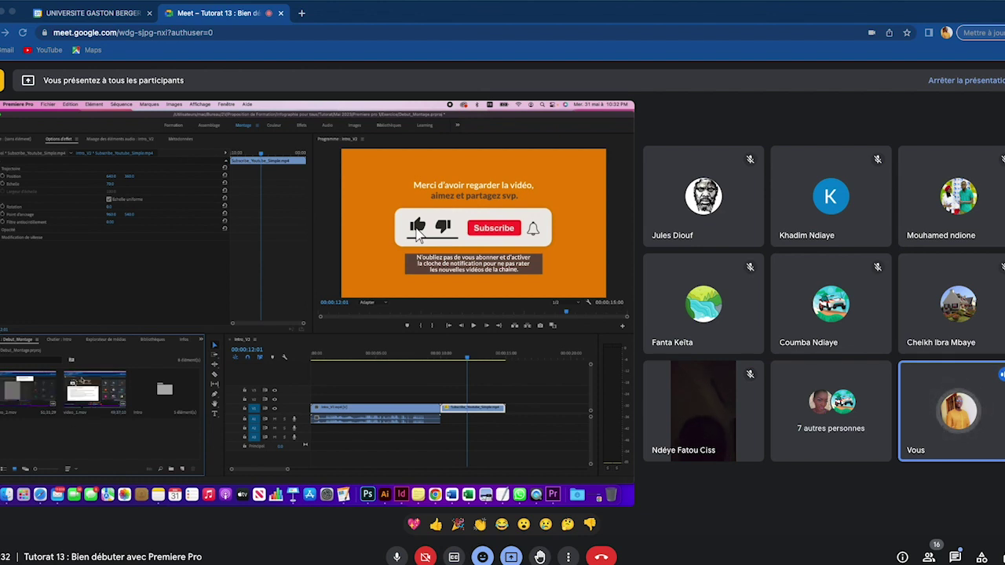
# Drop video_1.mov onto V1 after the Subscribe clip and select the new clip.
pyautogui.moveTo(81, 380); pyautogui.dragTo(507, 408)
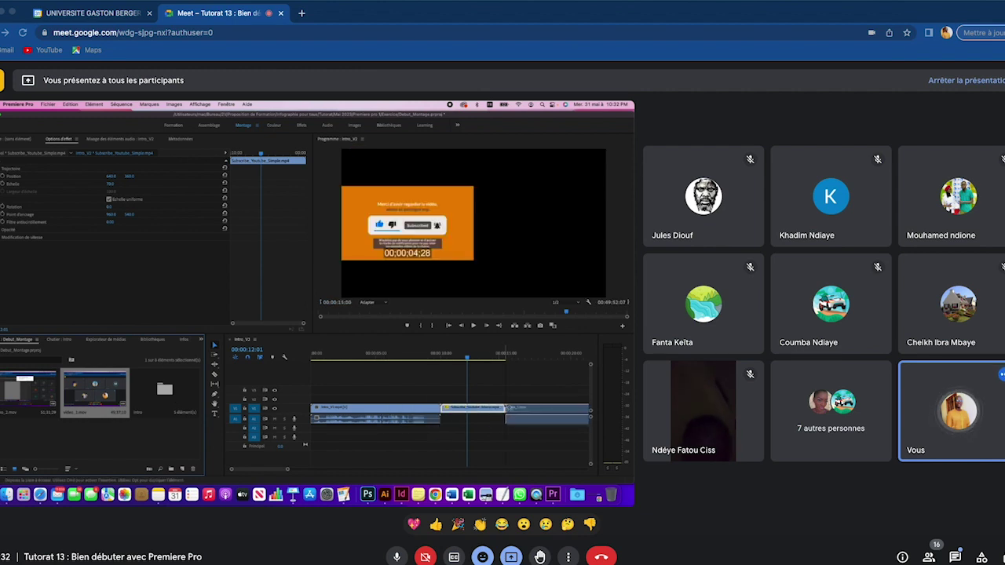
pyautogui.moveTo(507, 409); pyautogui.dragTo(509, 410)
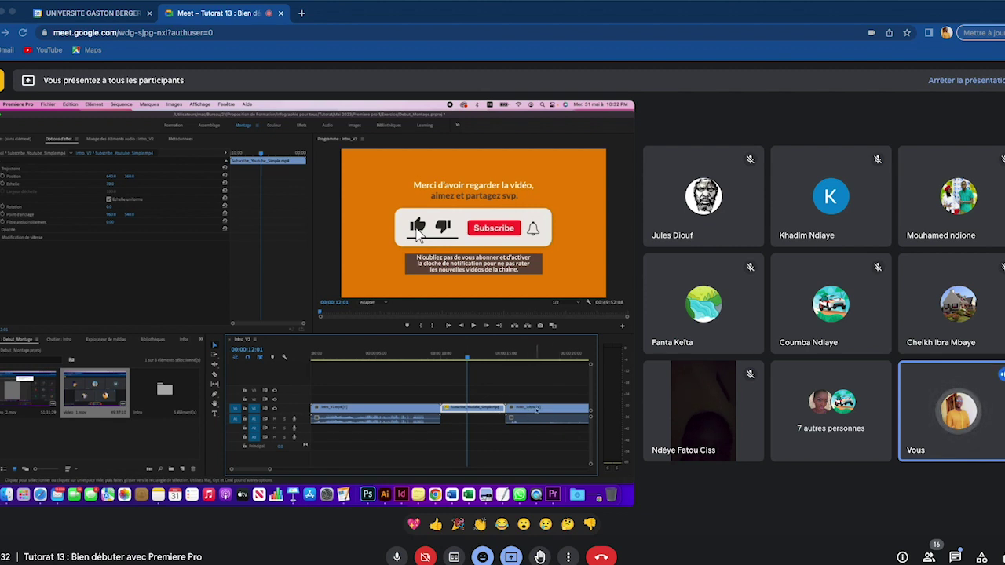
pyautogui.moveTo(467, 359); pyautogui.dragTo(509, 372)
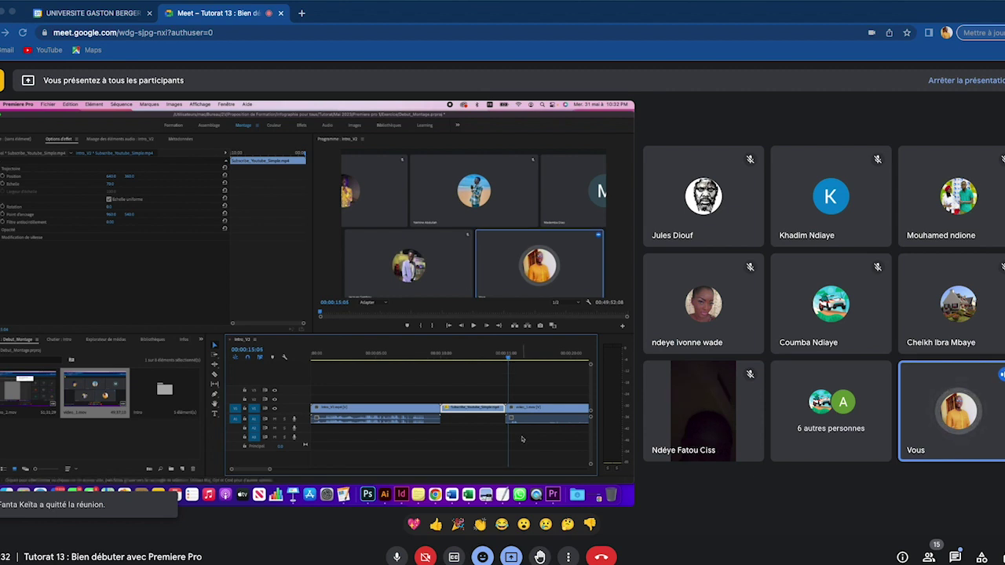
pyautogui.click(527, 410)
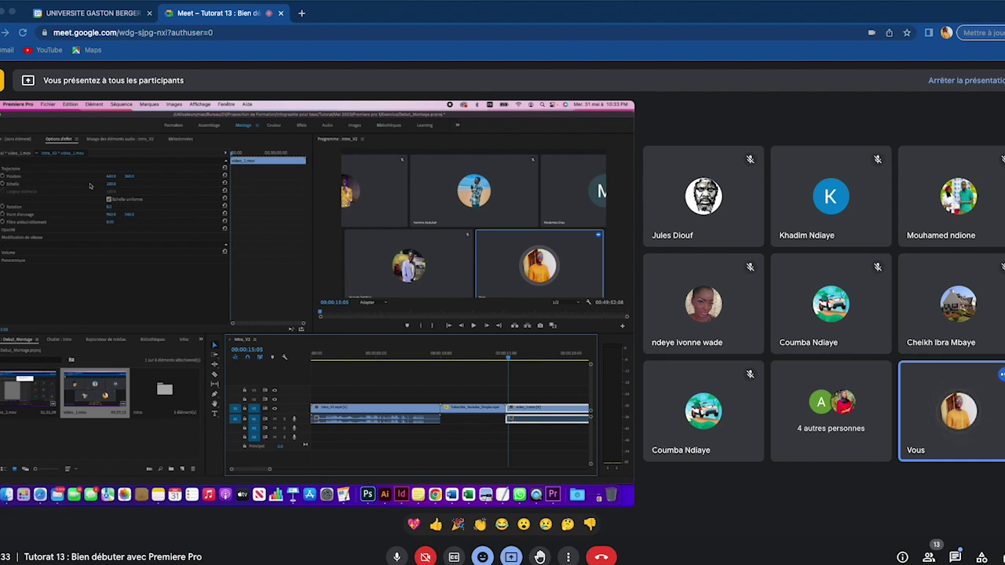
# Lower video_1.mov's Motion scale from 100 to 70 and preview from 00:00:15:03.
pyautogui.click(110, 190)
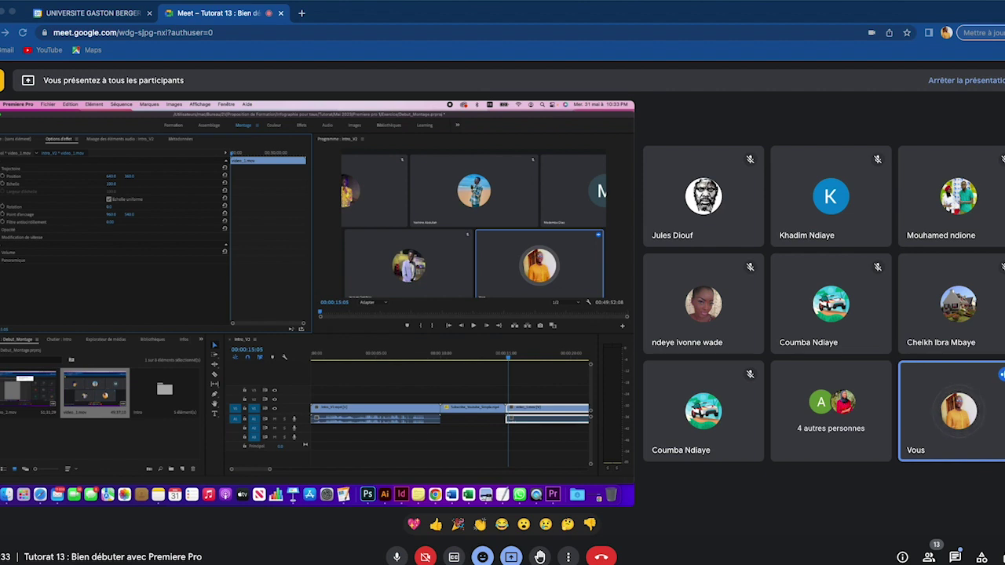
pyautogui.moveTo(110, 184); pyautogui.dragTo(106, 184)
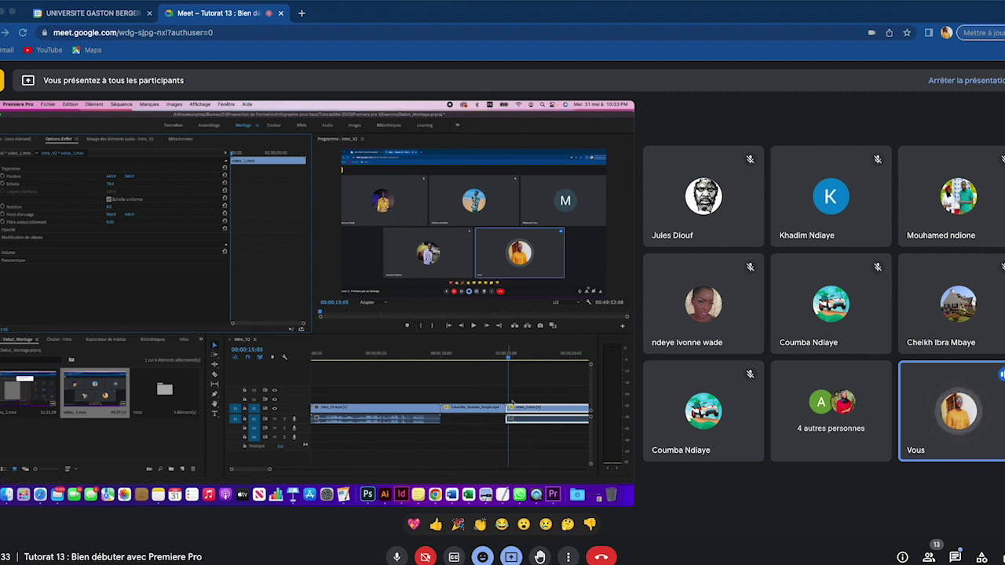
pyautogui.click(509, 358)
pyautogui.click(507, 359)
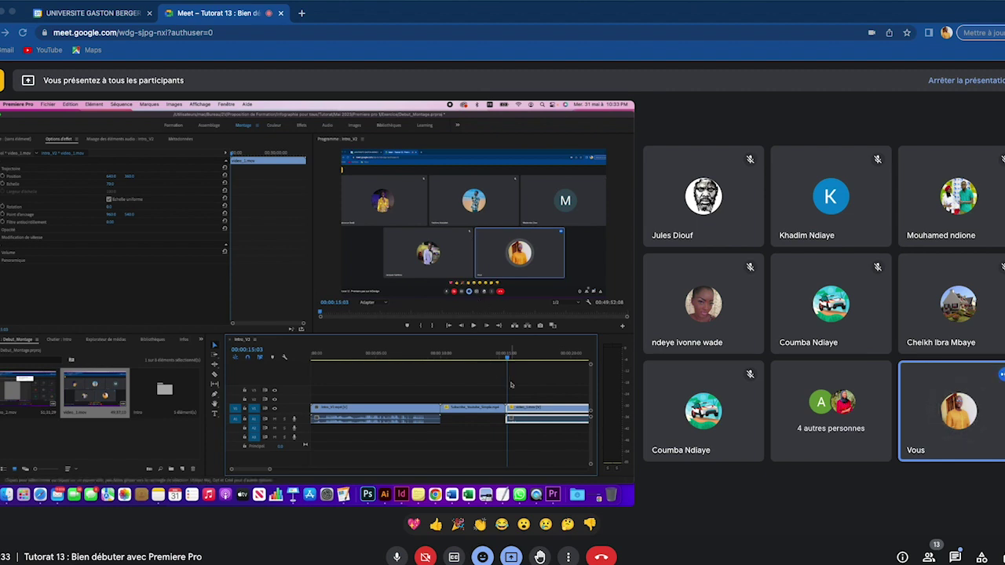
pyautogui.press('space')
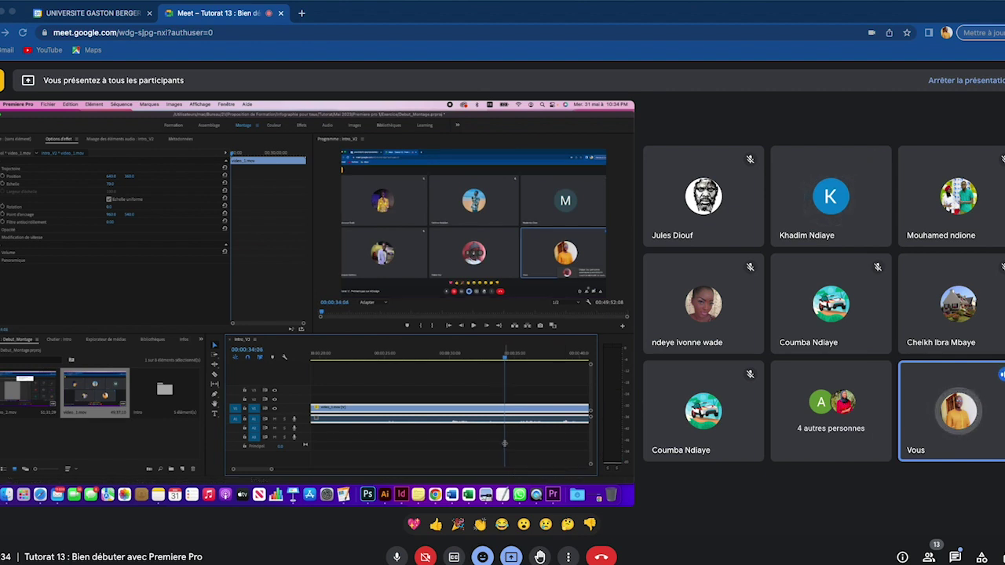
# Play and scrub forward through the recording, stopping at 00:01:11:09 where the Infographie slide begins.
pyautogui.press('space')
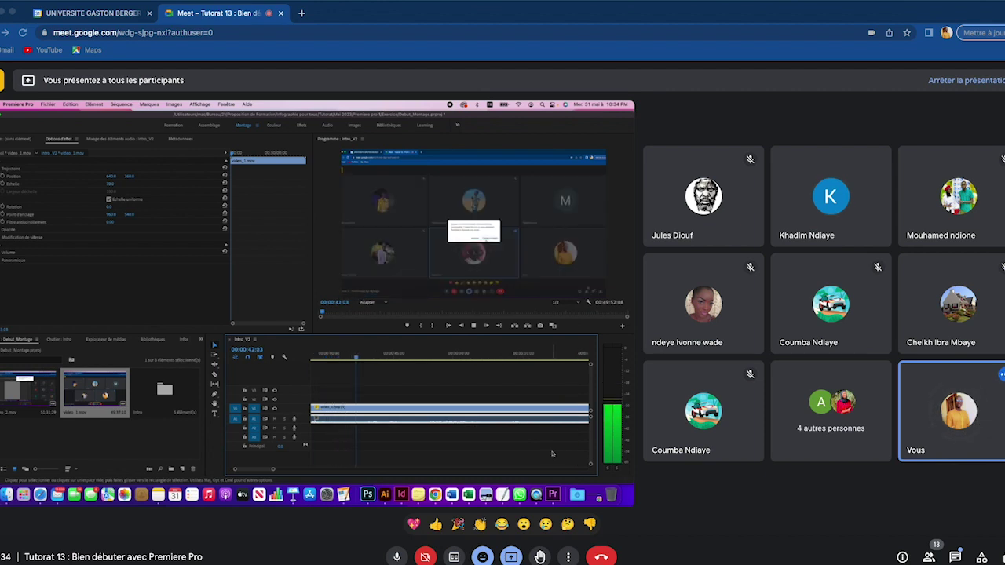
pyautogui.click(364, 355)
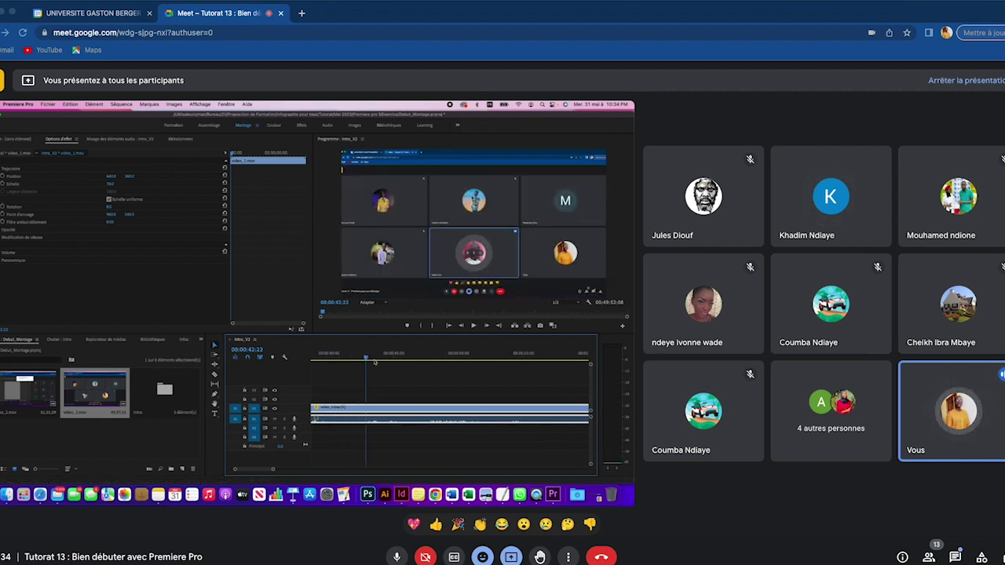
pyautogui.click(374, 358)
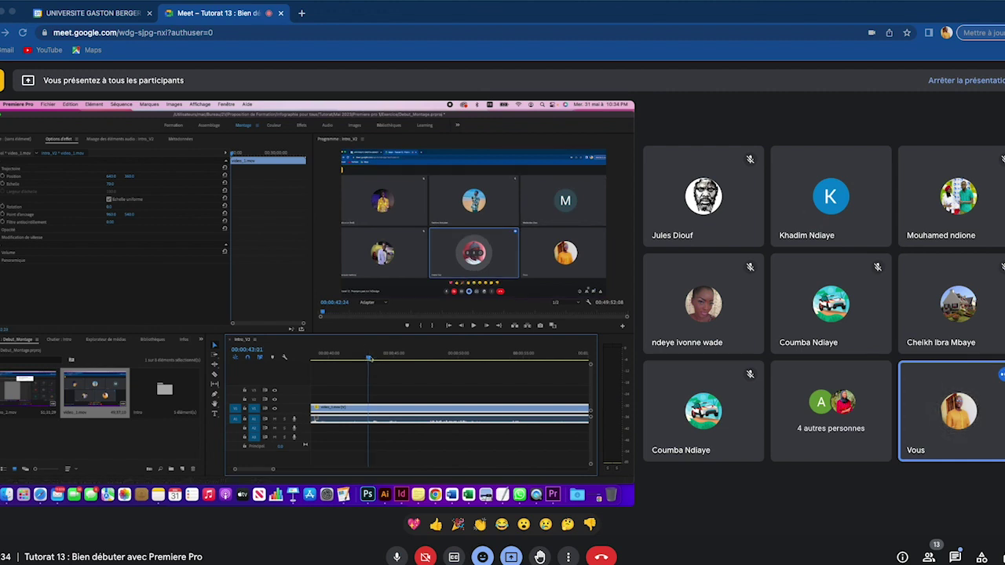
pyautogui.moveTo(374, 358)
pyautogui.mouseDown()
pyautogui.moveTo(417, 368)
pyautogui.moveTo(557, 359)
pyautogui.mouseUp()
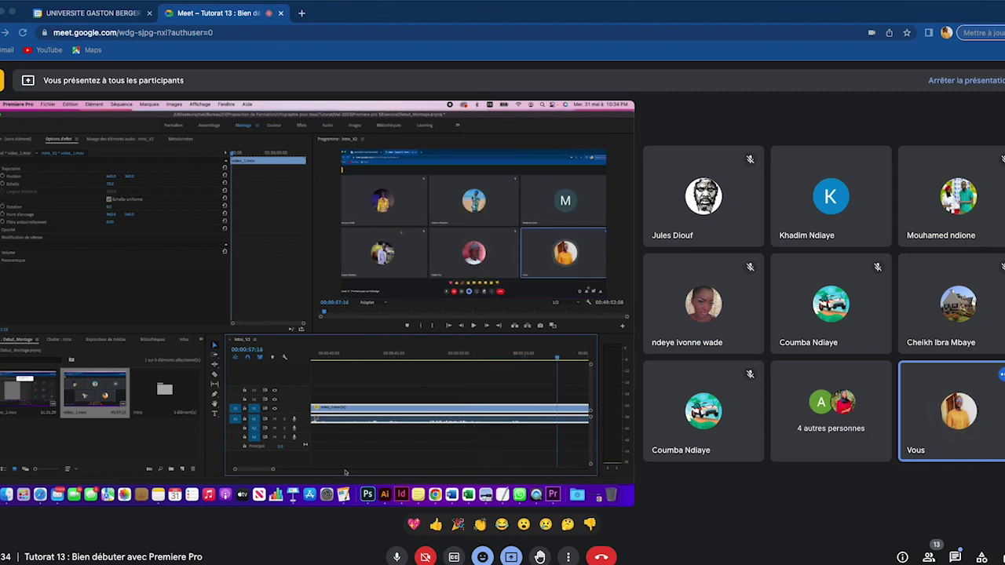
pyautogui.moveTo(262, 469); pyautogui.dragTo(297, 471)
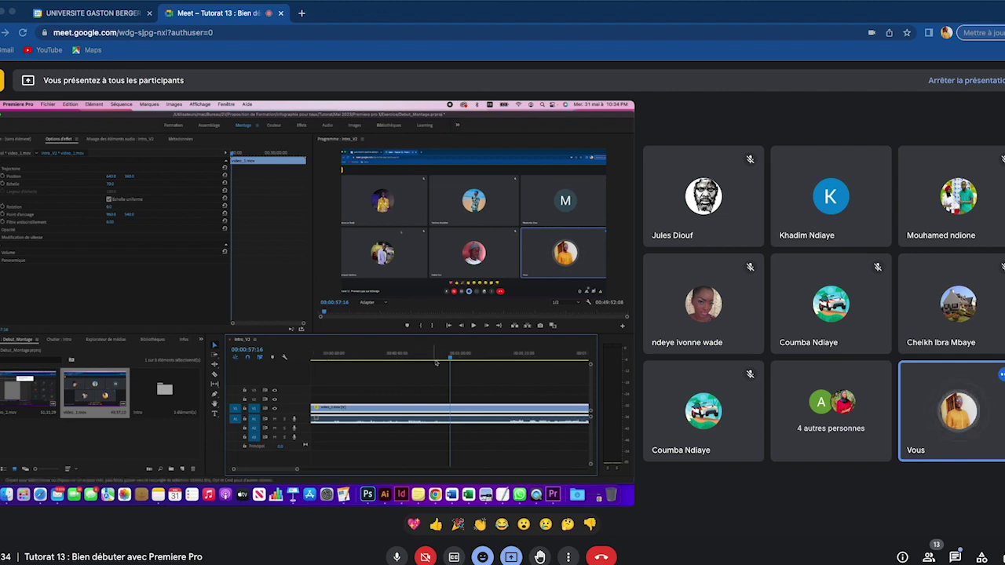
pyautogui.moveTo(450, 358); pyautogui.dragTo(503, 359)
pyautogui.press('space')
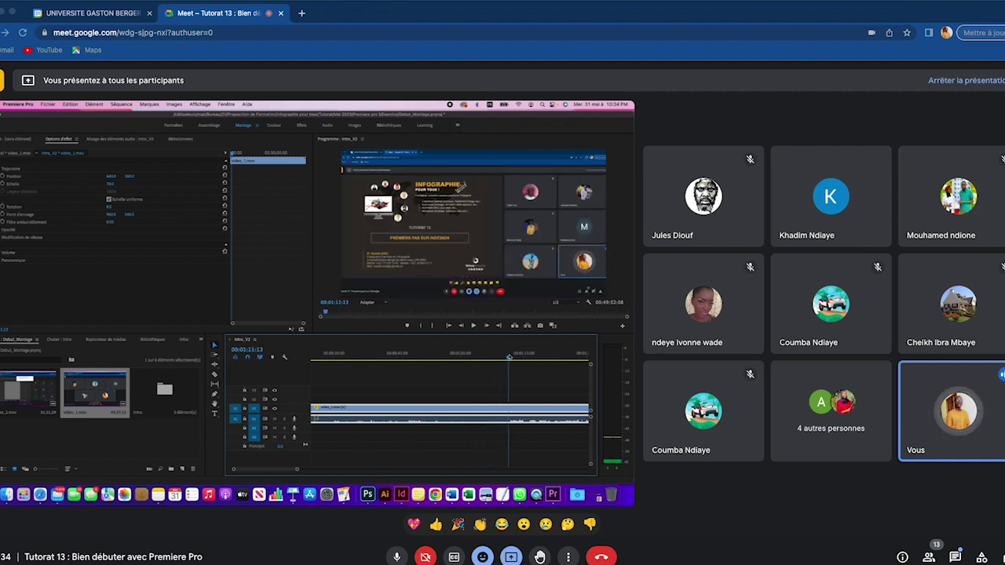
pyautogui.press('space')
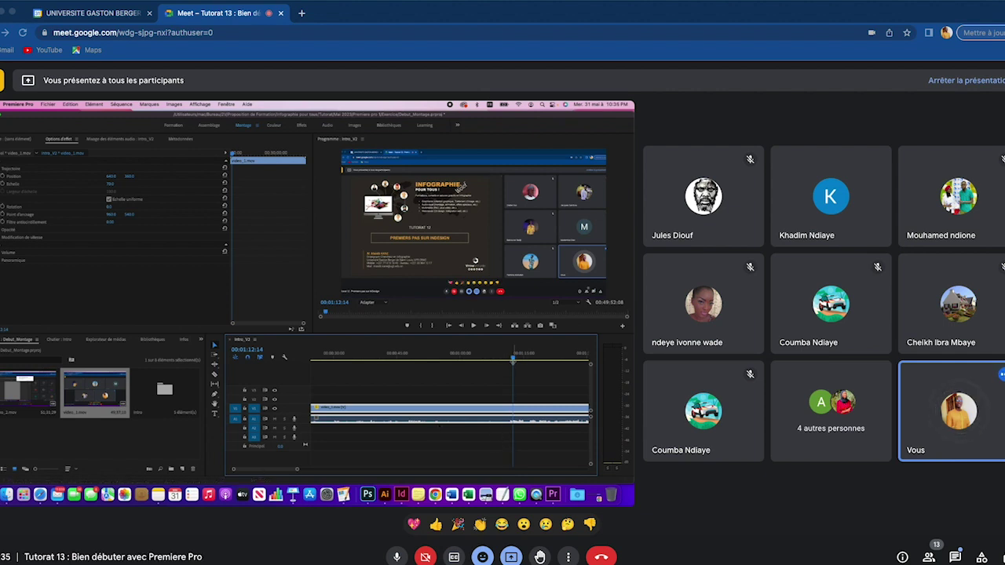
pyautogui.moveTo(513, 358); pyautogui.dragTo(508, 359)
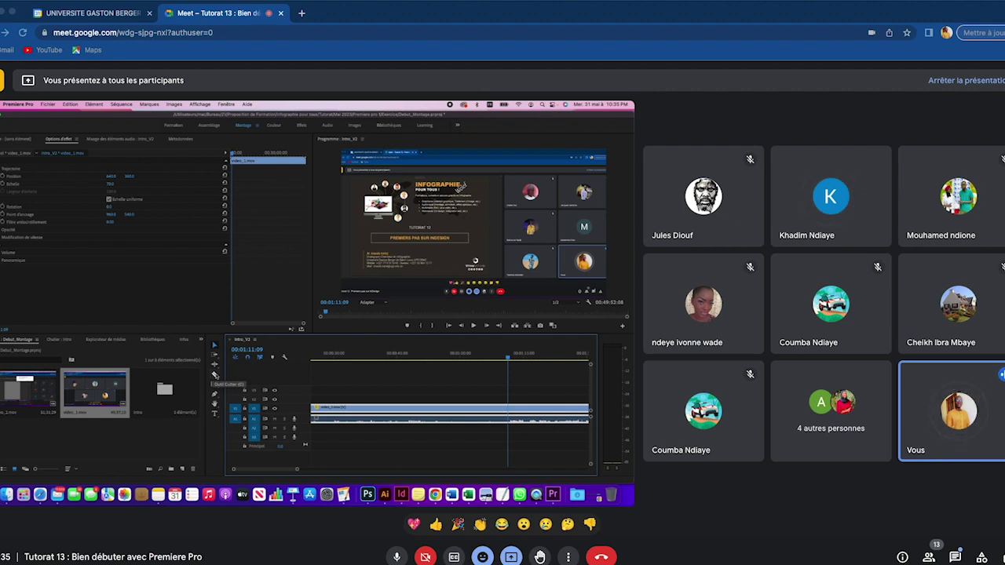
# Razor video_1.mov at 00:01:11:09 and delete the portion before the cut.
pyautogui.click(215, 376)
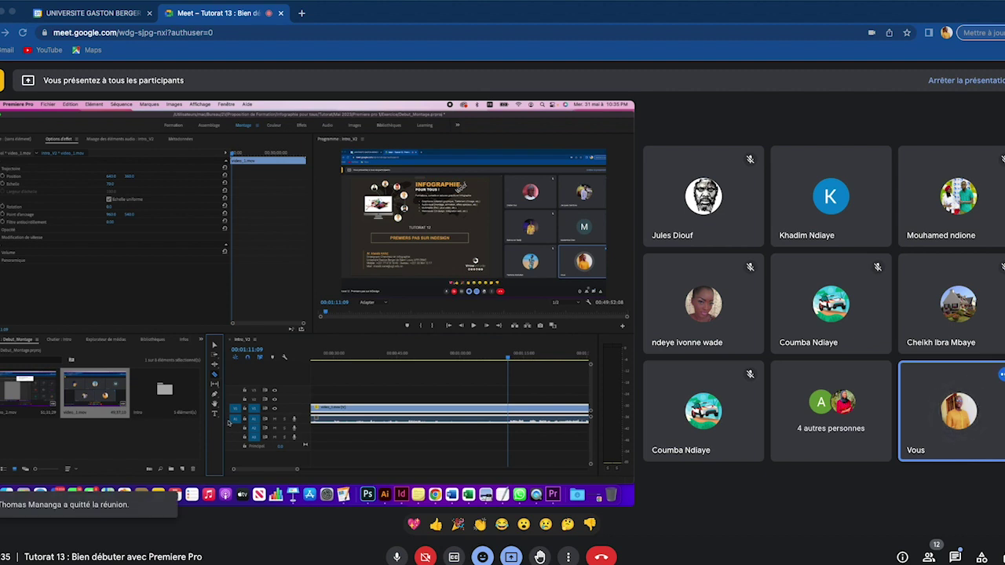
pyautogui.click(511, 414)
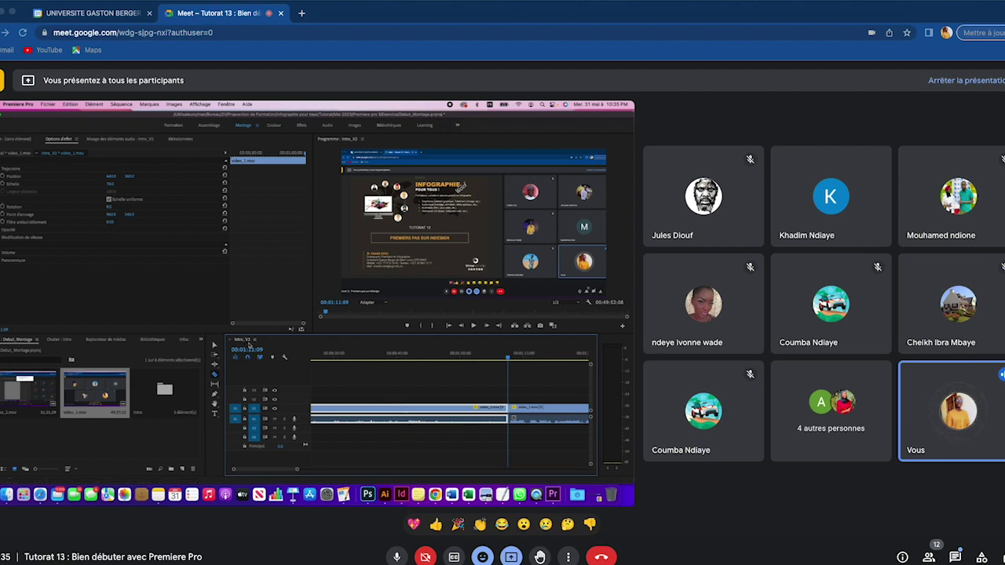
pyautogui.click(213, 345)
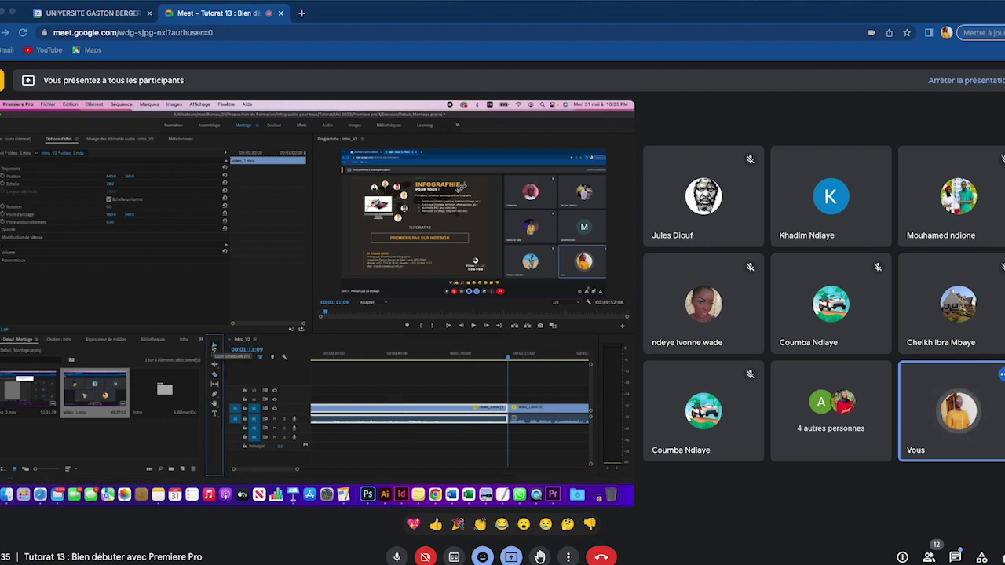
pyautogui.click(378, 410)
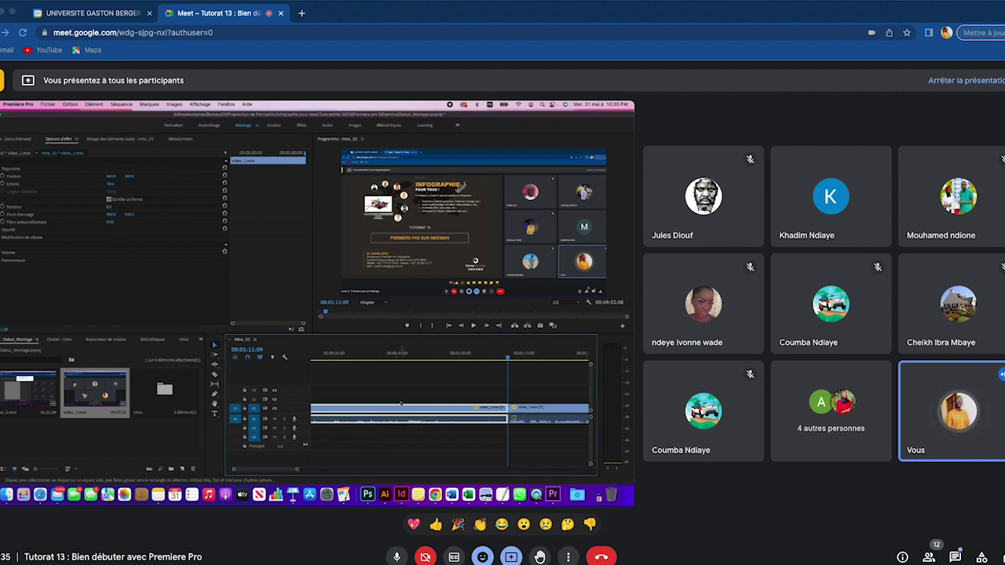
pyautogui.press('Delete')
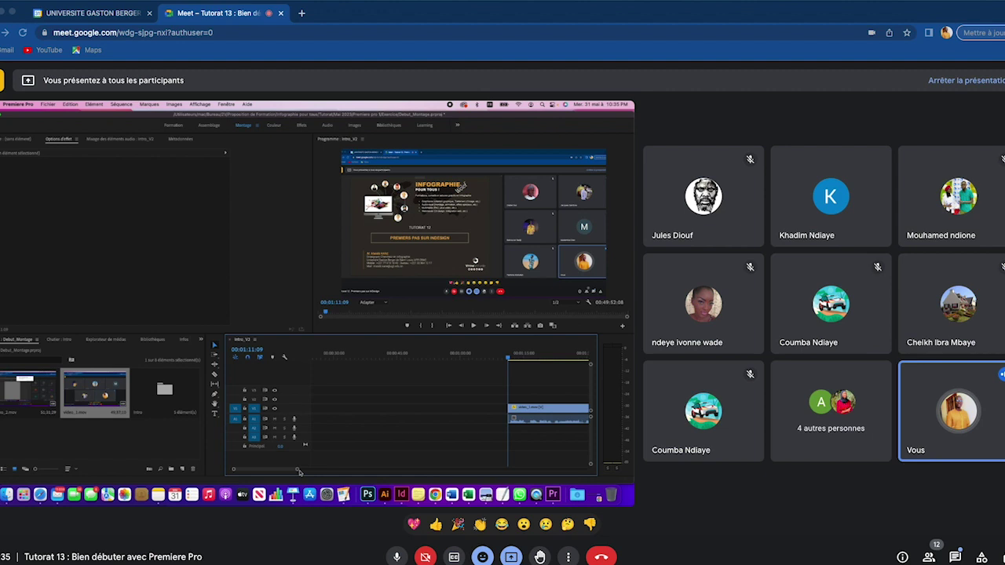
# Slide the trimmed video_1.mov clip left so it follows the intro and Subscribe clips without a gap.
pyautogui.moveTo(297, 471); pyautogui.dragTo(321, 473)
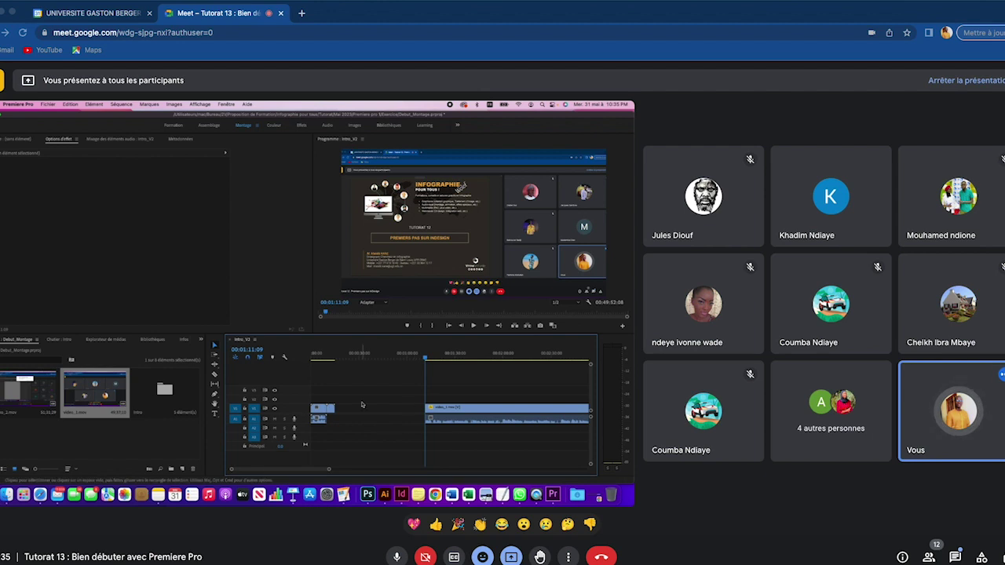
pyautogui.click(422, 359)
pyautogui.moveTo(421, 359); pyautogui.dragTo(381, 374)
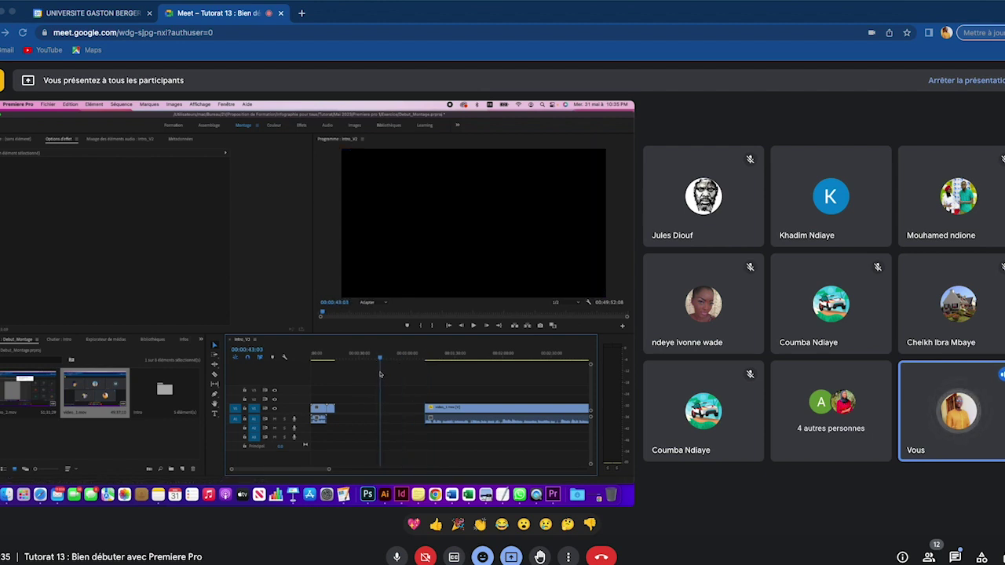
pyautogui.moveTo(381, 375); pyautogui.dragTo(380, 374)
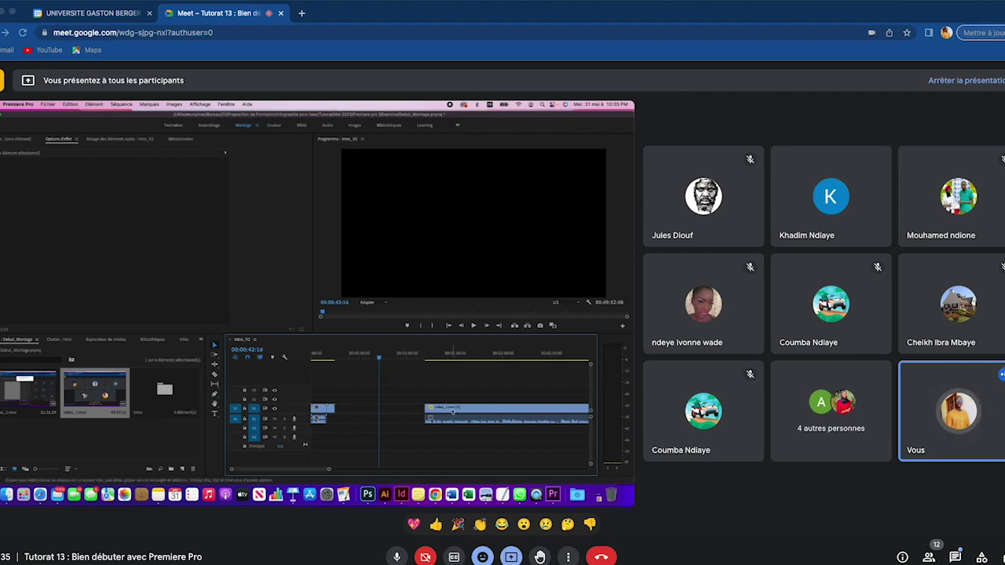
pyautogui.click(453, 411)
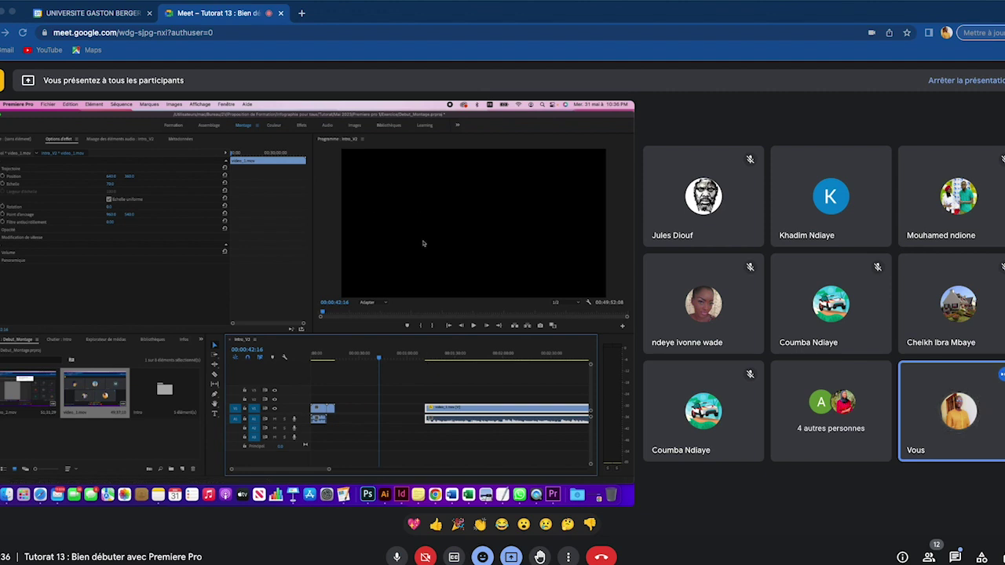
pyautogui.moveTo(449, 414); pyautogui.dragTo(363, 420)
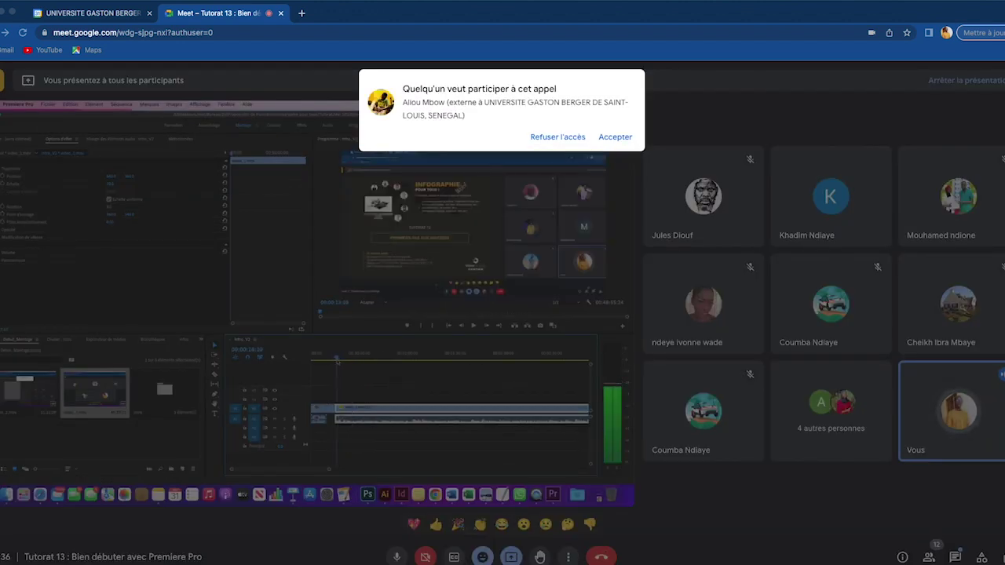
pyautogui.click(613, 137)
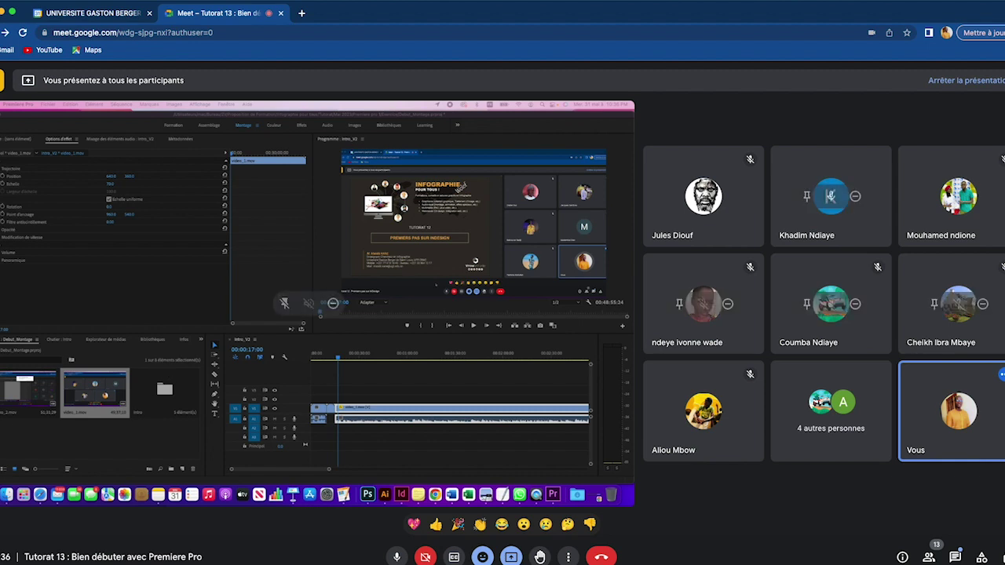
pyautogui.click(329, 473)
pyautogui.moveTo(328, 471); pyautogui.dragTo(284, 472)
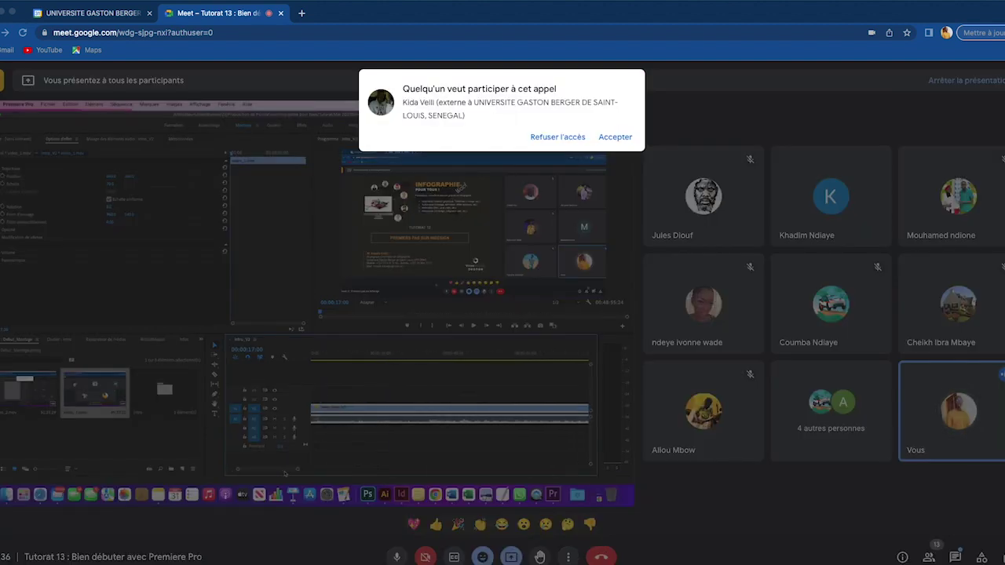
# Adjust the timeline zoom bar so the intro, Subscribe and video_1 clips spread across the view.
pyautogui.click(616, 138)
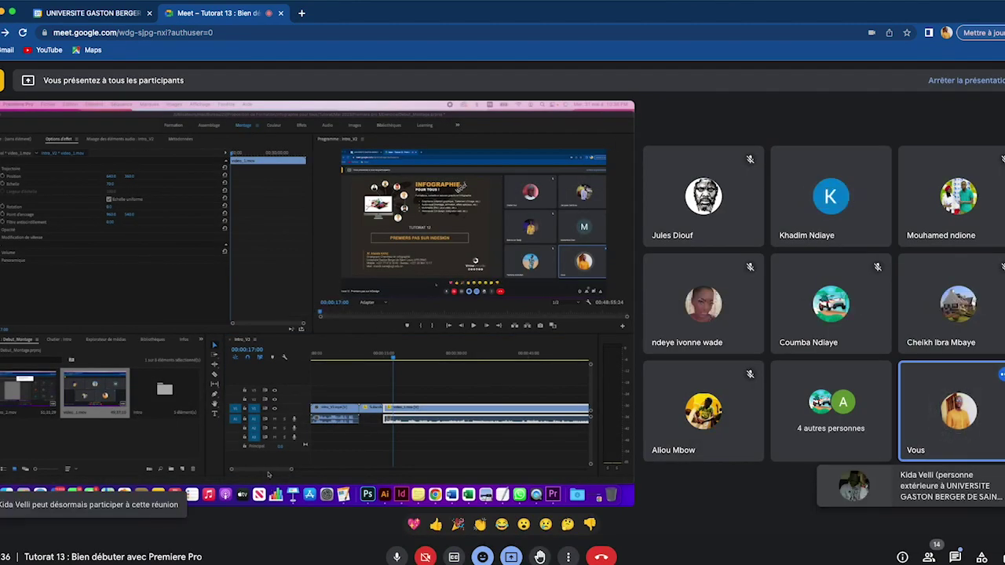
pyautogui.click(268, 472)
pyautogui.moveTo(268, 471); pyautogui.dragTo(260, 475)
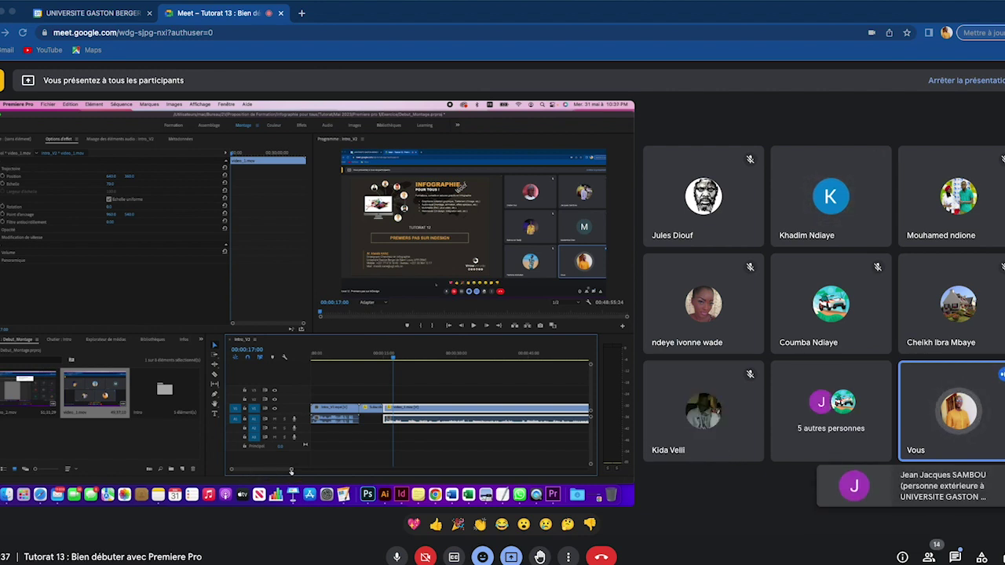
pyautogui.moveTo(291, 471); pyautogui.dragTo(339, 474)
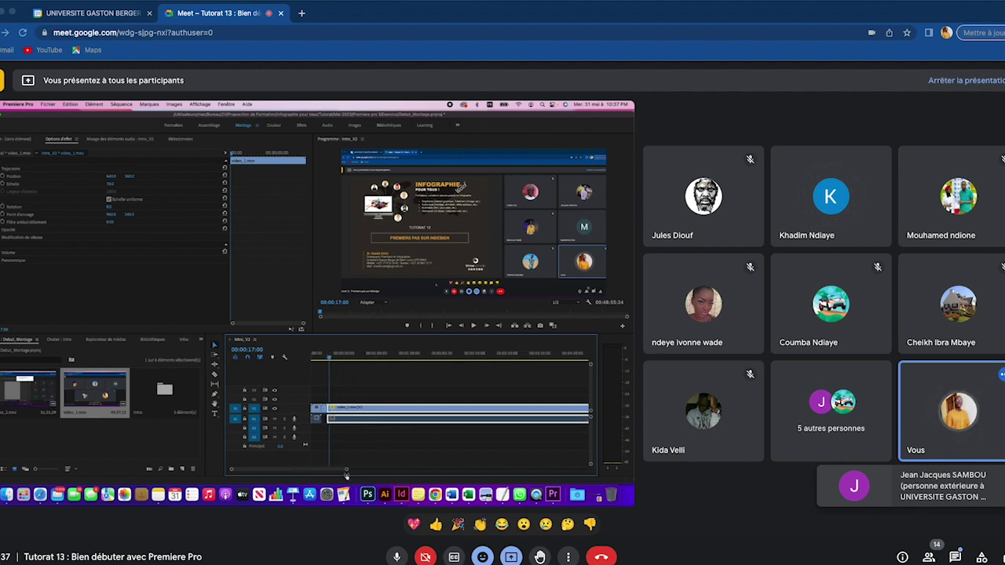
pyautogui.moveTo(339, 474)
pyautogui.mouseDown()
pyautogui.moveTo(367, 472)
pyautogui.moveTo(318, 476)
pyautogui.mouseUp()
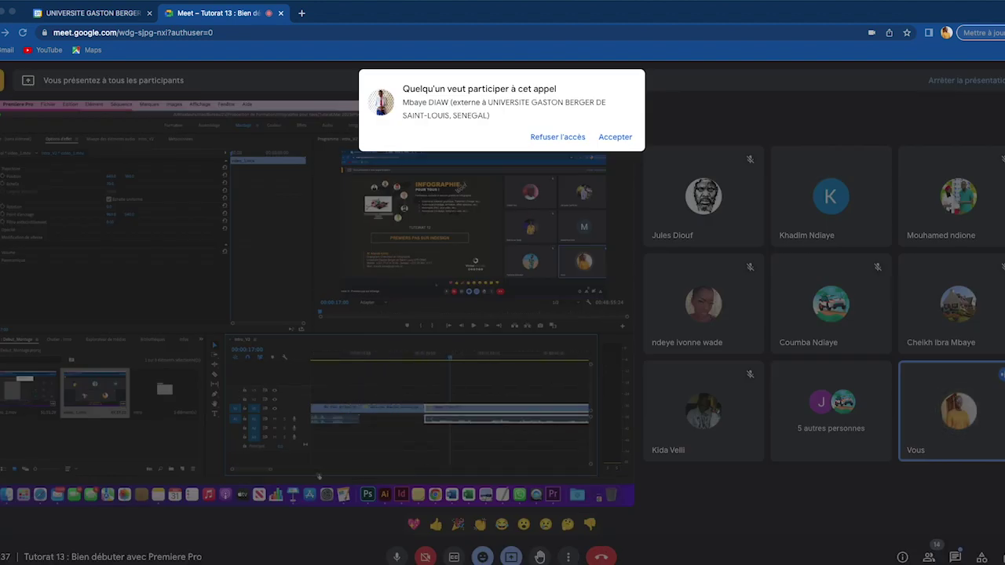
# Admit a waiting call participant, mute another participant for everyone, and fine-tune the timeline zoom.
pyautogui.click(625, 137)
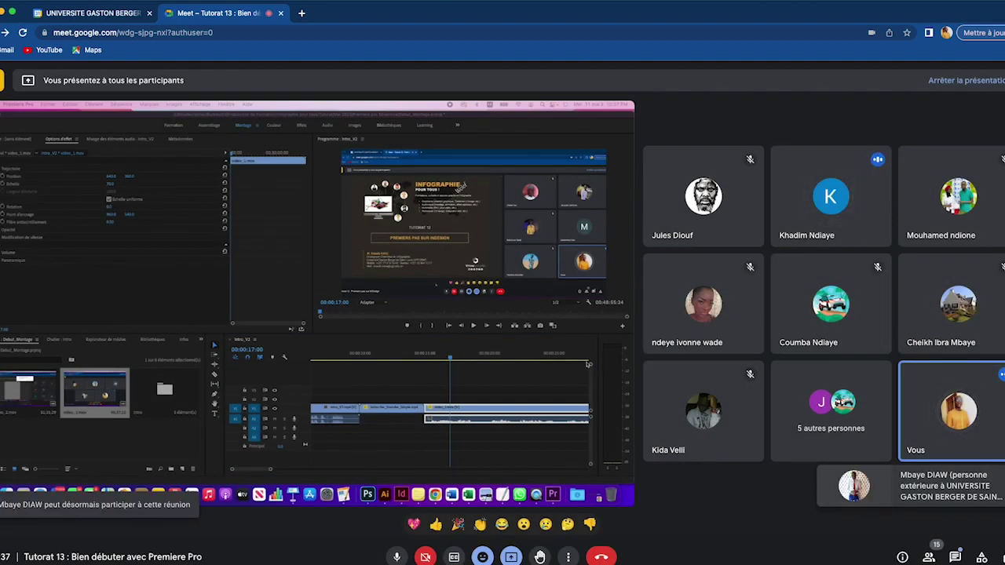
pyautogui.click(832, 201)
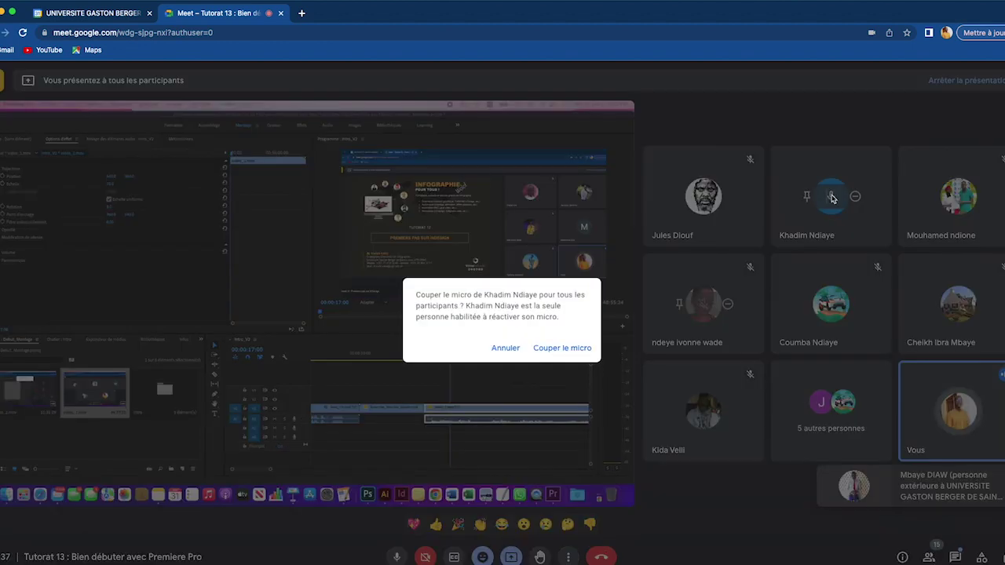
pyautogui.click(557, 348)
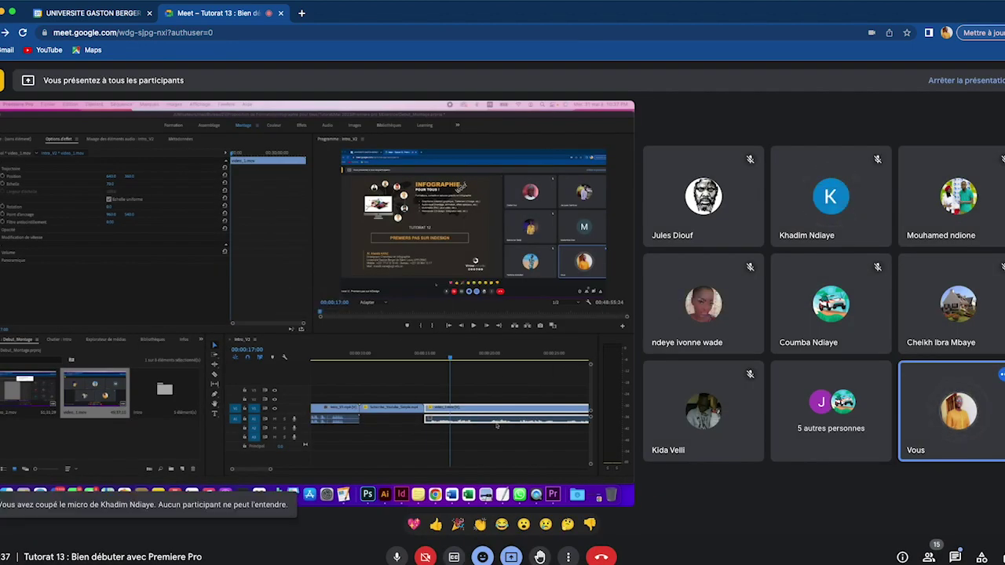
pyautogui.moveTo(269, 470); pyautogui.dragTo(281, 471)
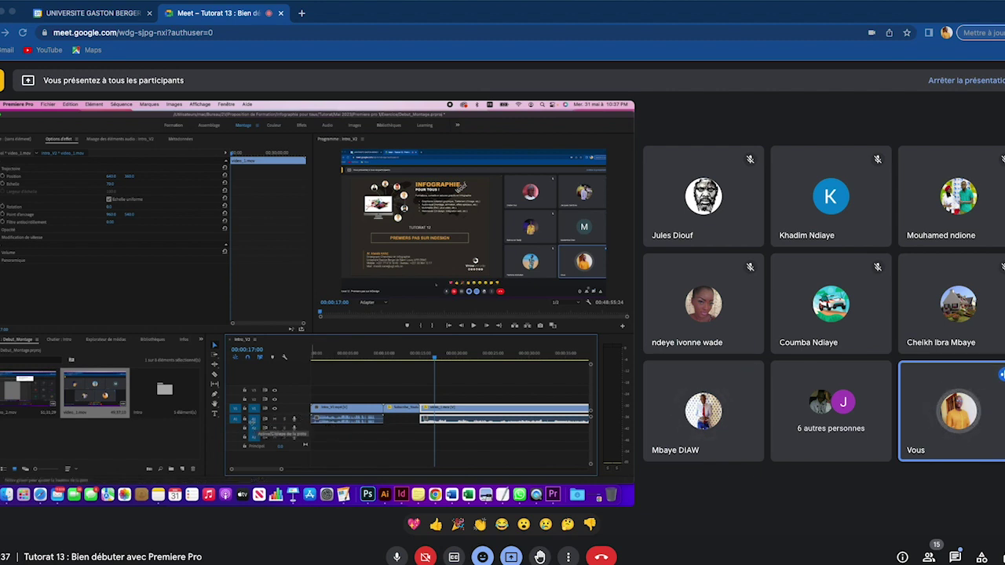
# Target the video and audio tracks and expand the A1 audio track to show waveforms.
pyautogui.click(253, 422)
pyautogui.doubleClick(305, 423)
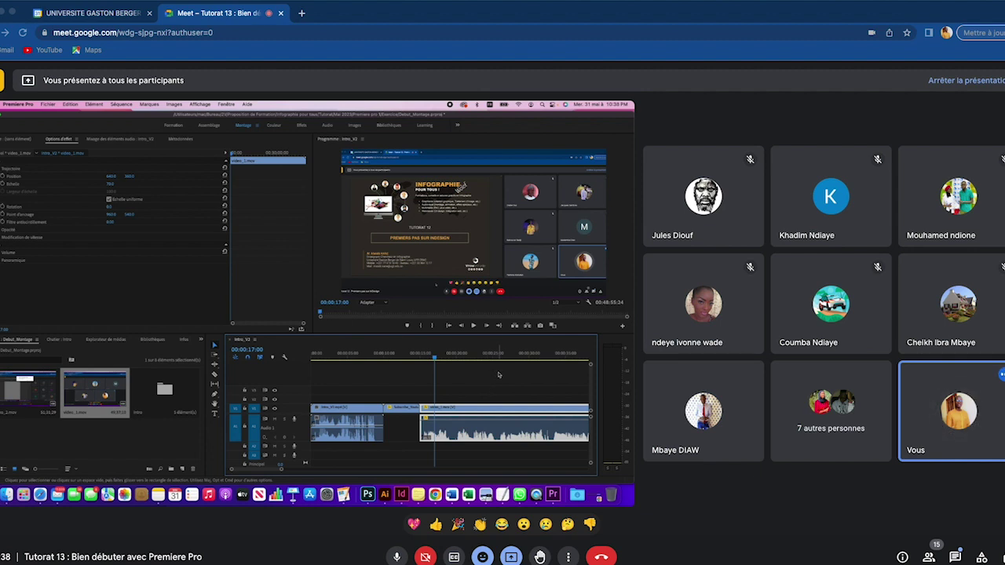
pyautogui.press('space')
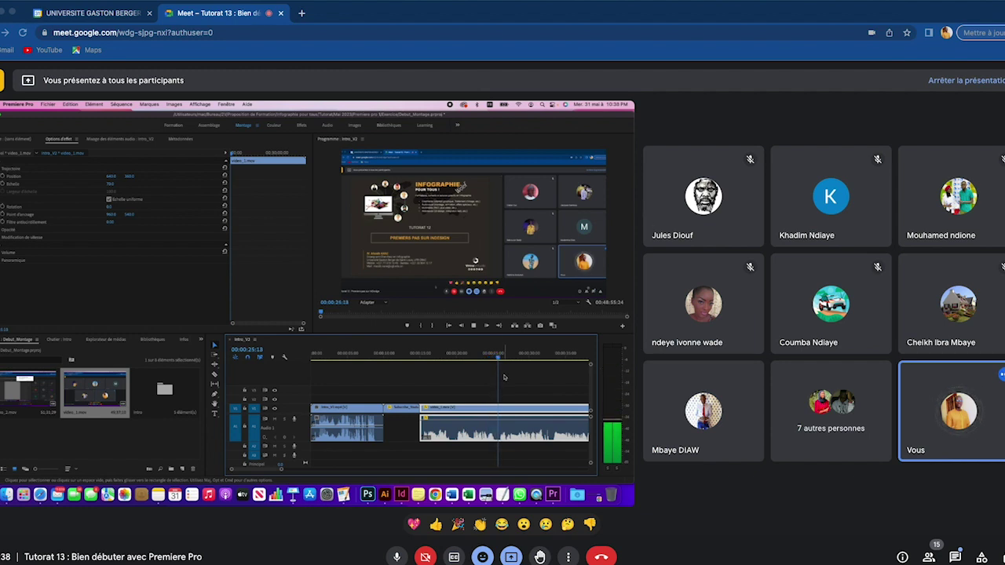
pyautogui.press('space')
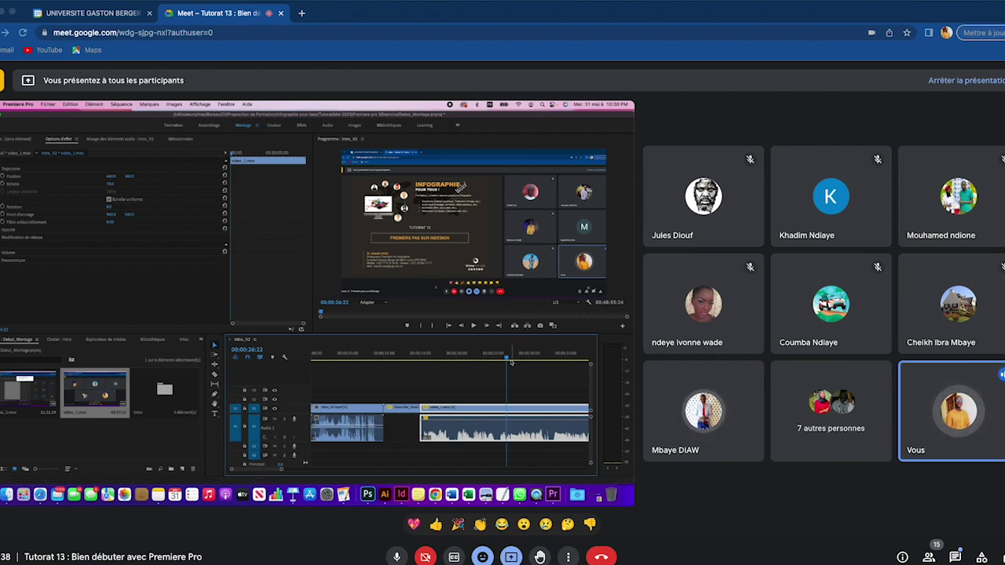
pyautogui.moveTo(505, 359); pyautogui.dragTo(448, 367)
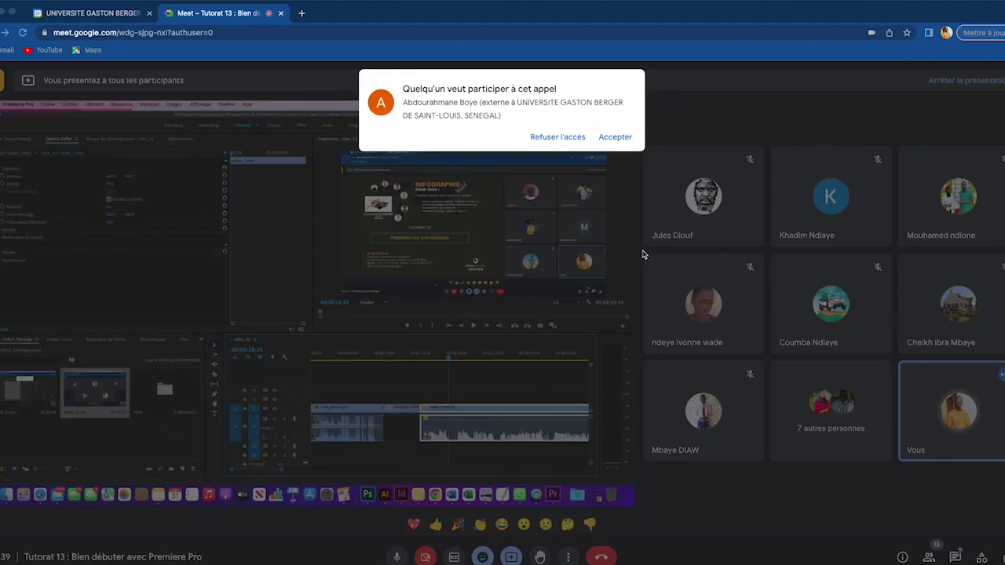
# Admit the waiting Meet participant and scroll the Intro_V2 timeline to review video_1.
pyautogui.click(616, 137)
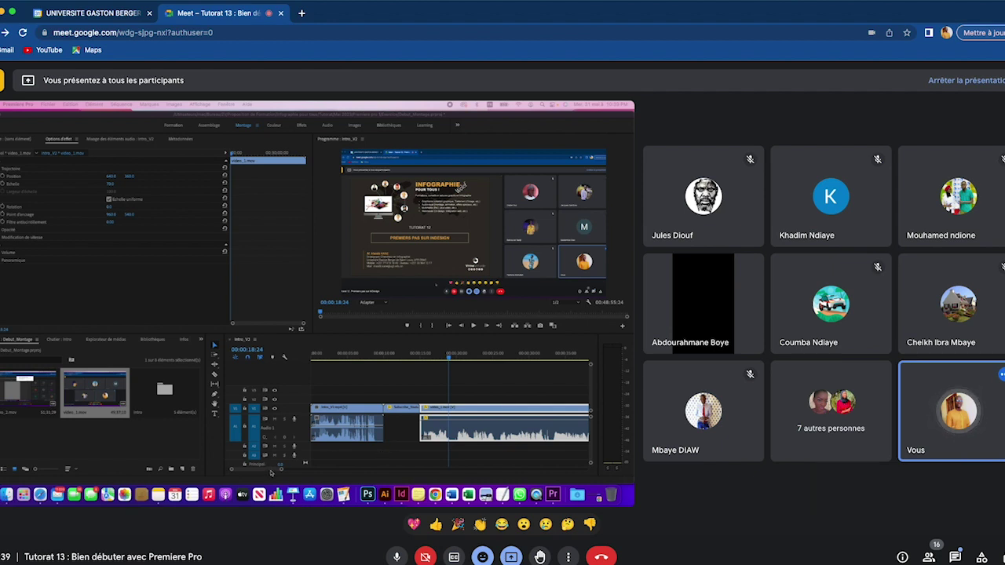
pyautogui.click(273, 473)
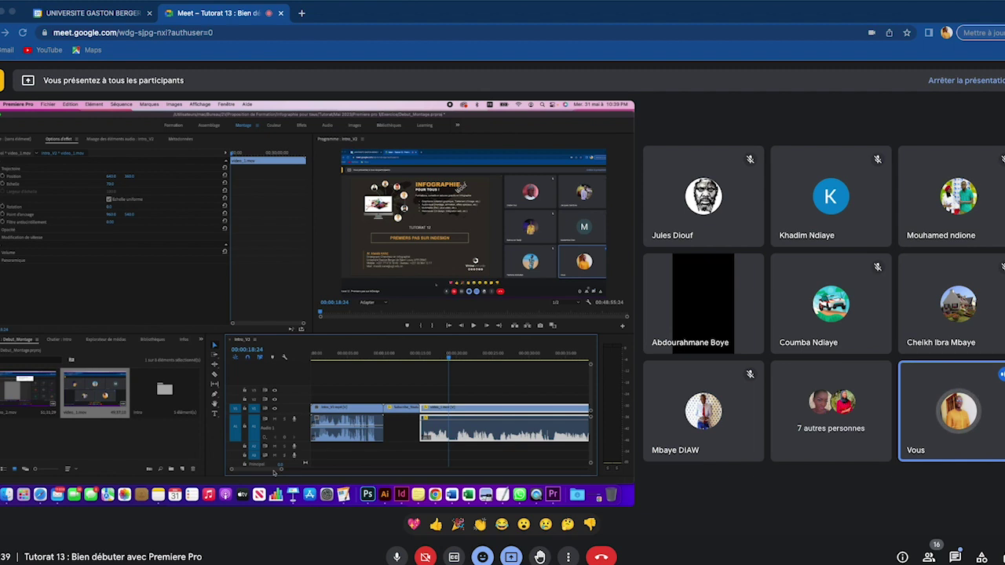
pyautogui.hscroll(5, 274, 473)
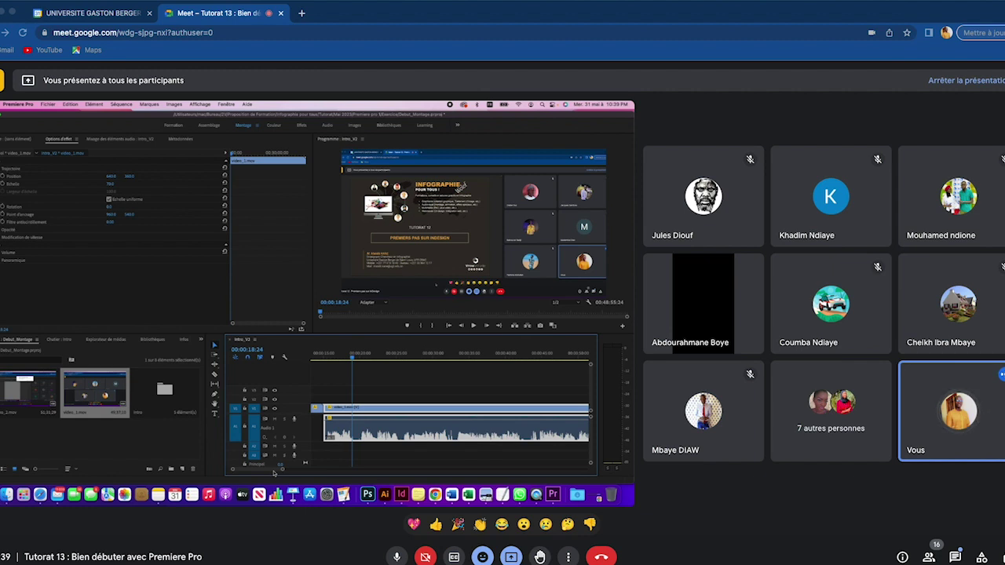
pyautogui.hscroll(-2, 274, 473)
pyautogui.hscroll(-2, 273, 473)
pyautogui.hscroll(-1, 273, 473)
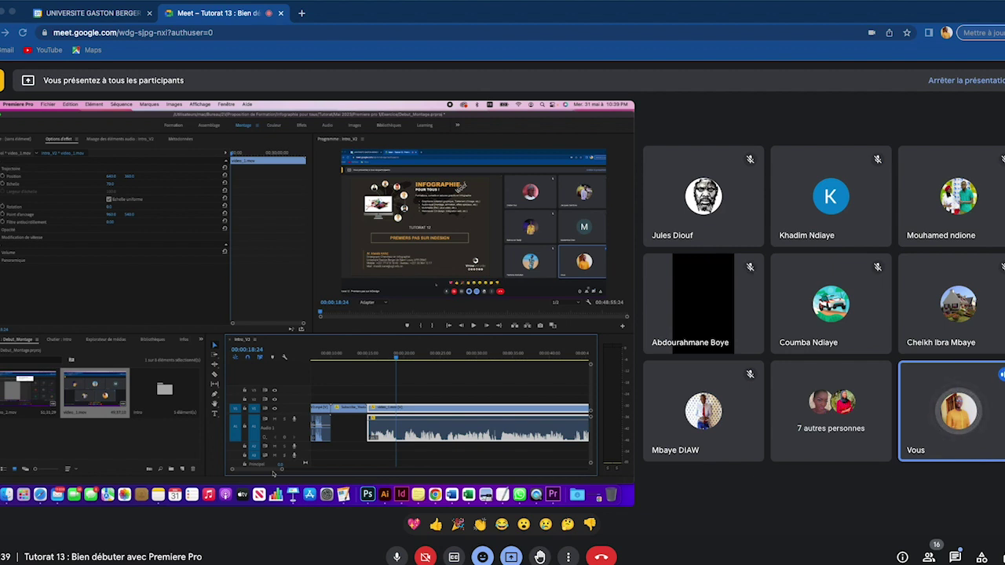
pyautogui.hscroll(-1, 273, 473)
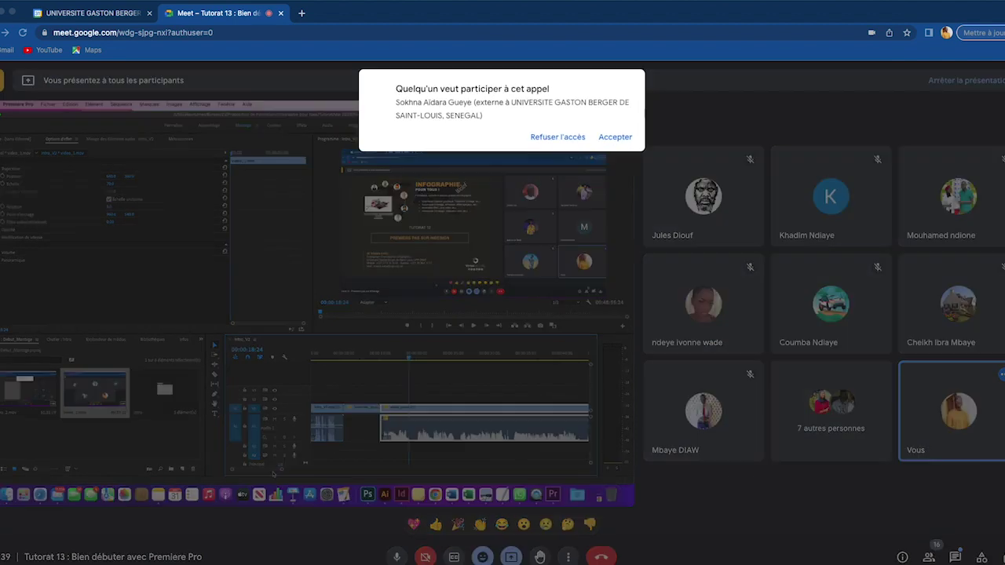
pyautogui.hscroll(2, 273, 472)
pyautogui.hscroll(1, 273, 472)
pyautogui.hscroll(-1, 274, 473)
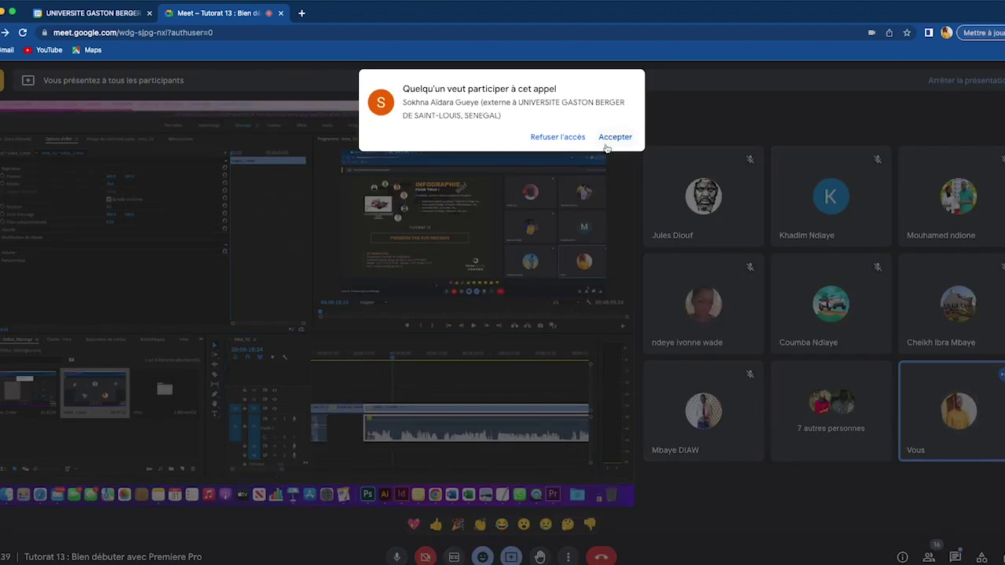
# Admit everyone waiting in Meet, then zoom the timeline to fit and back in.
pyautogui.click(609, 139)
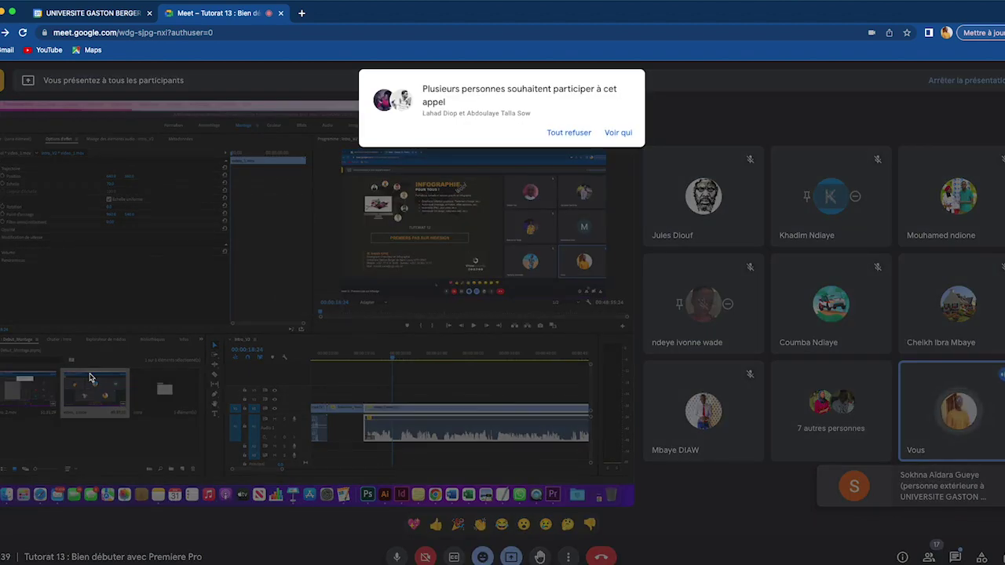
pyautogui.click(617, 133)
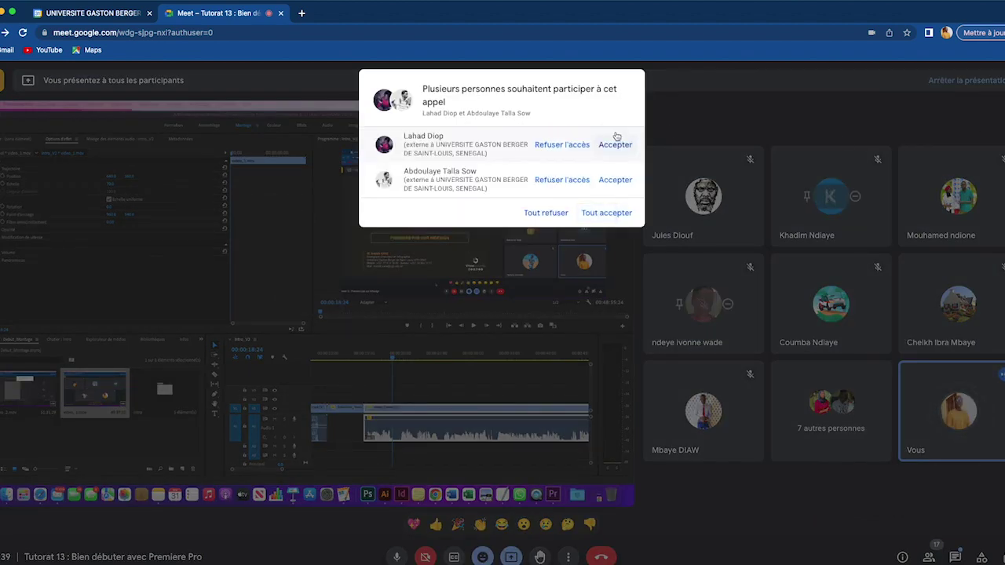
pyautogui.click(609, 215)
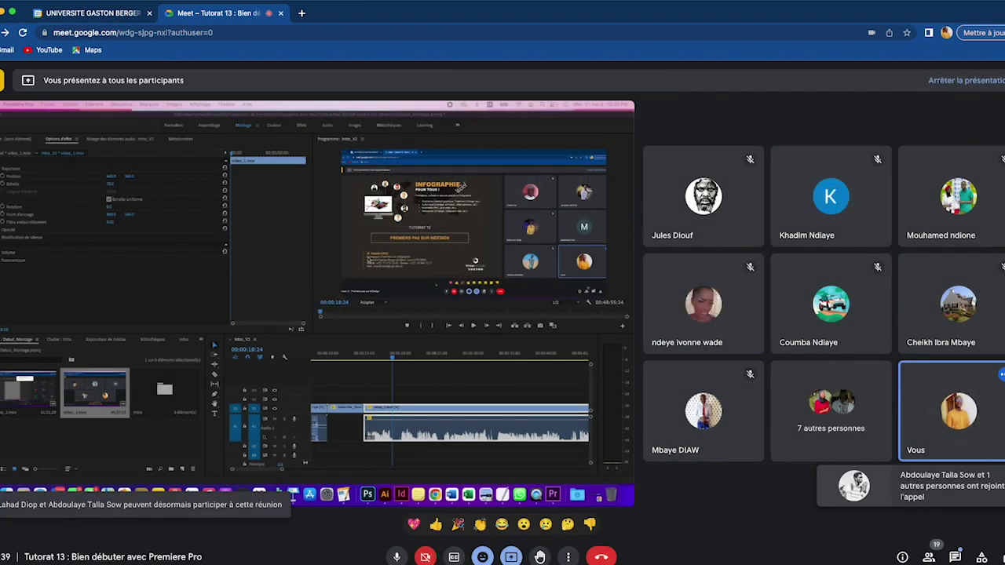
pyautogui.click(267, 470)
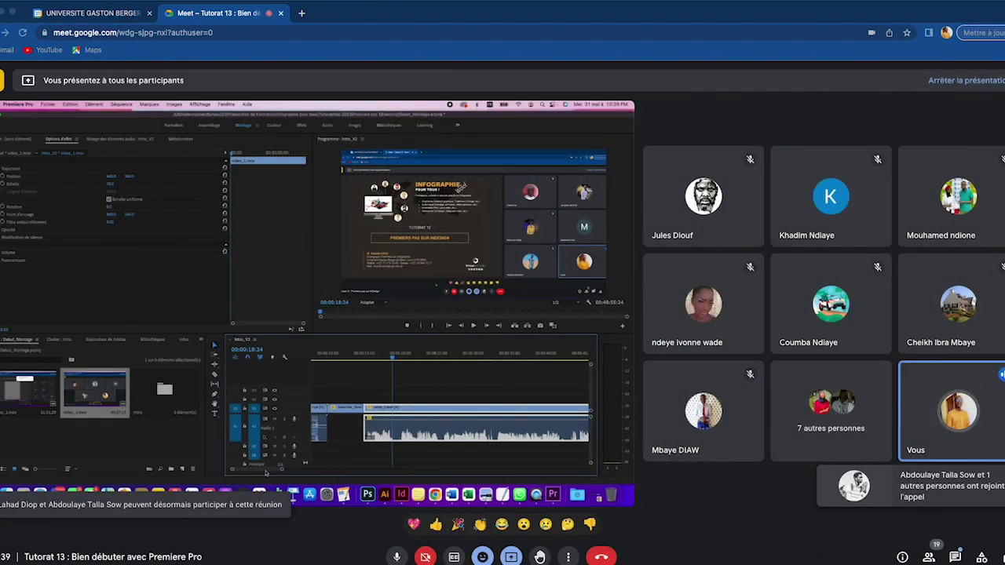
pyautogui.press('\\')
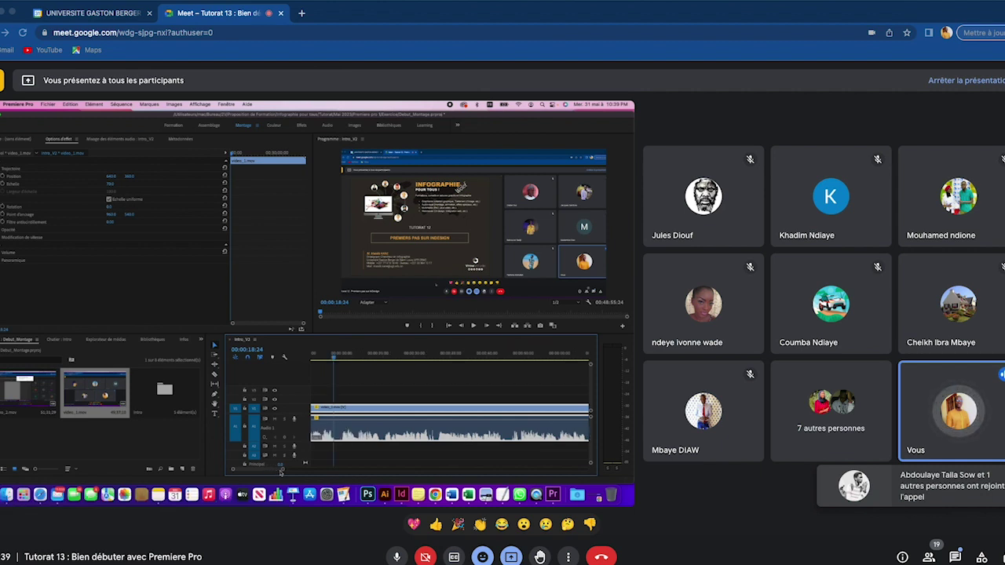
pyautogui.moveTo(281, 471); pyautogui.dragTo(275, 473)
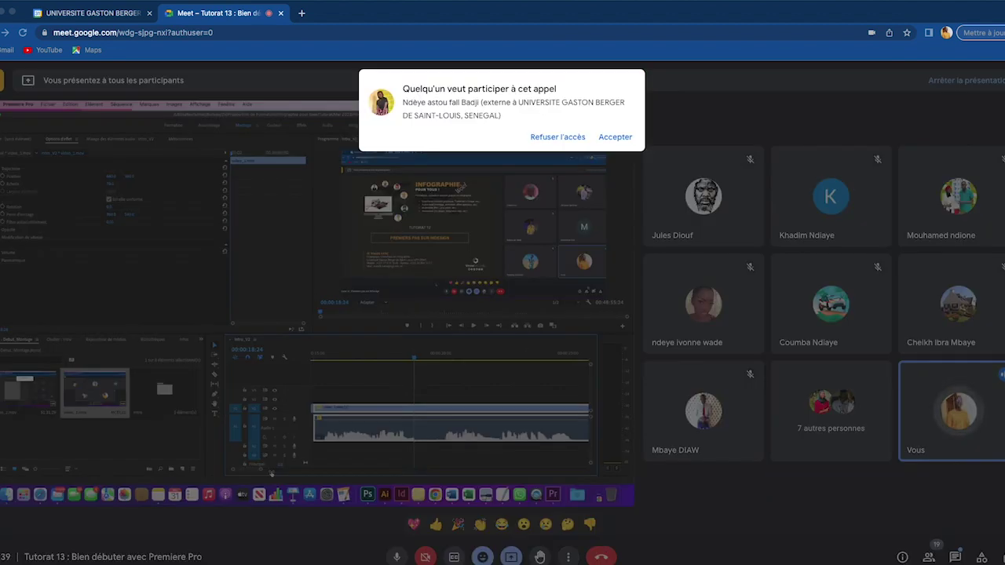
# Admit the new join requests and scrub the playhead back to about 17 seconds.
pyautogui.click(613, 139)
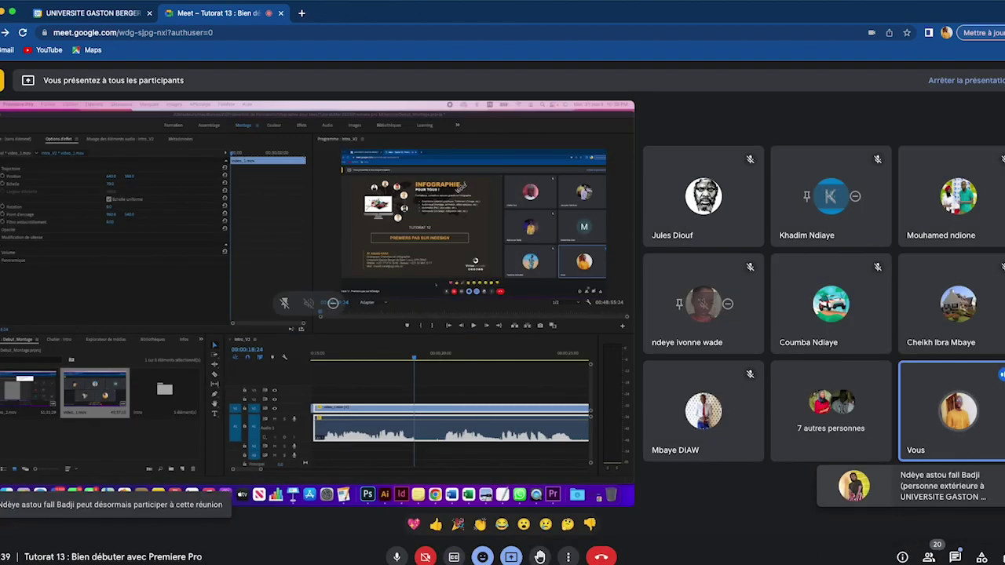
pyautogui.click(412, 358)
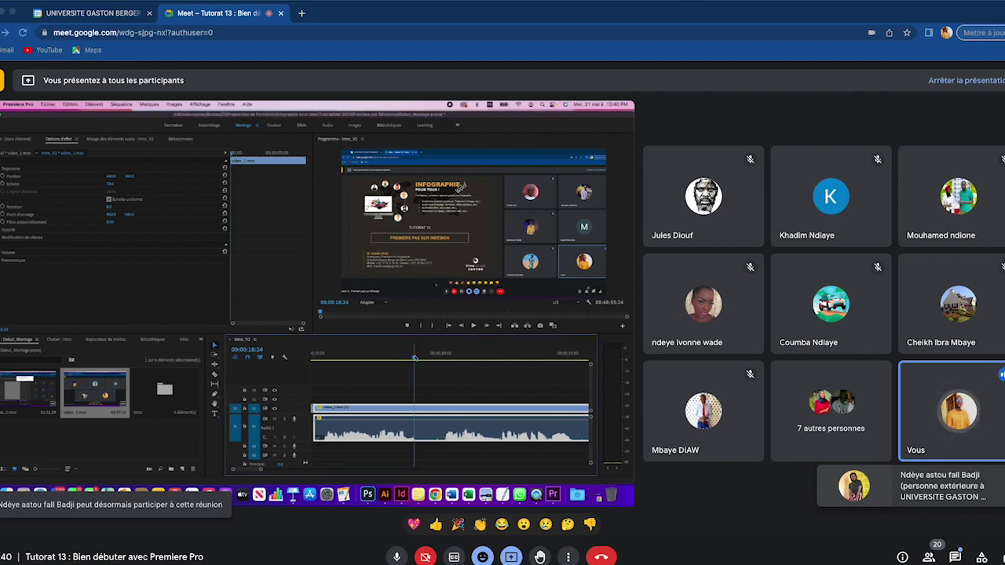
pyautogui.moveTo(403, 358); pyautogui.dragTo(386, 358)
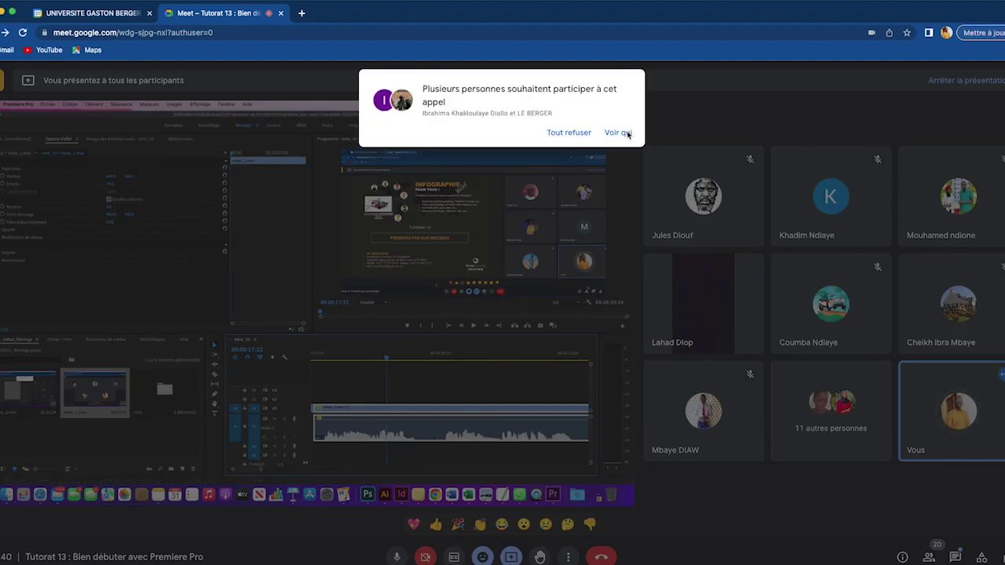
pyautogui.click(619, 133)
pyautogui.click(603, 212)
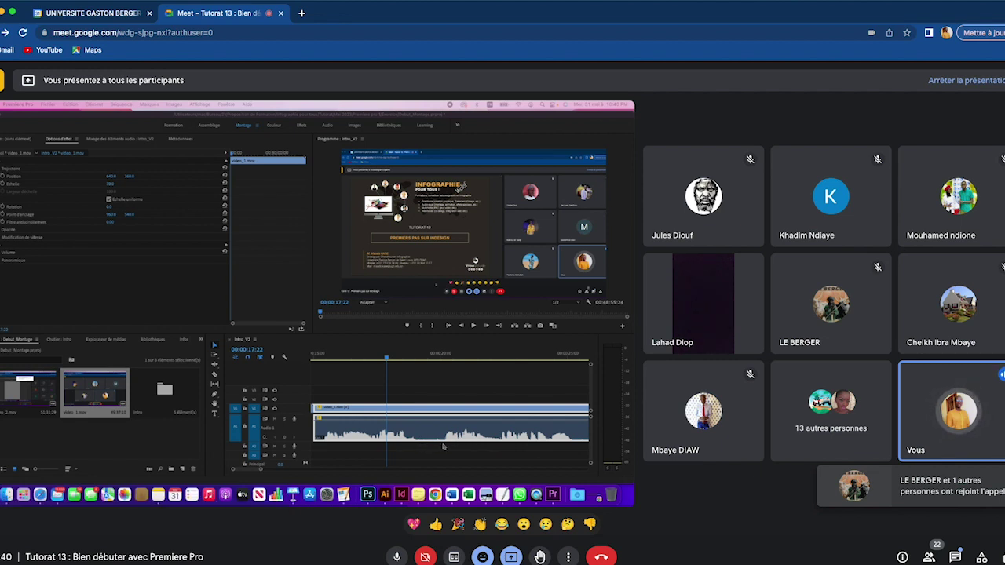
# Park the playhead at about 00:00:20:20 and play back briefly.
pyautogui.click(388, 360)
pyautogui.moveTo(387, 359); pyautogui.dragTo(415, 371)
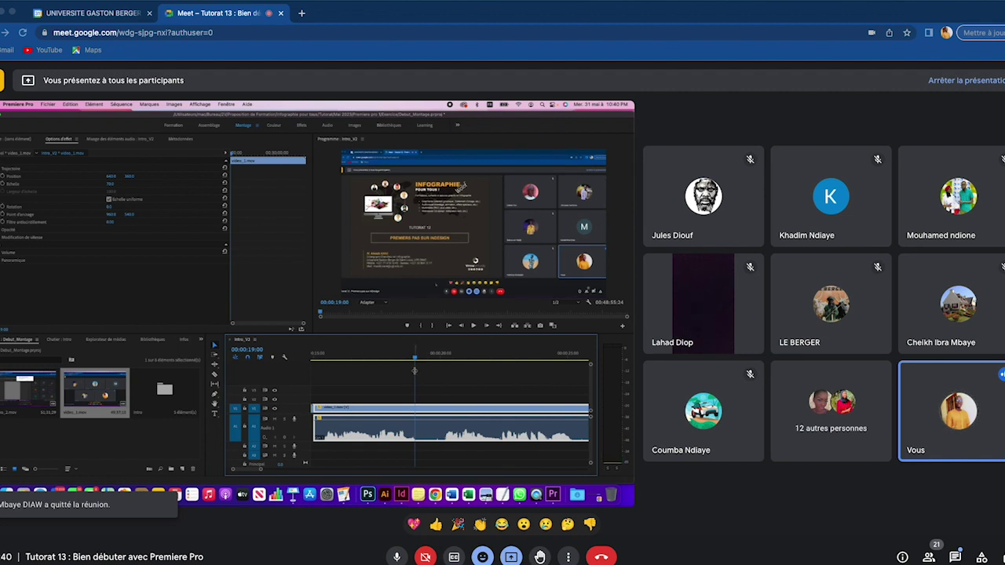
pyautogui.press('space')
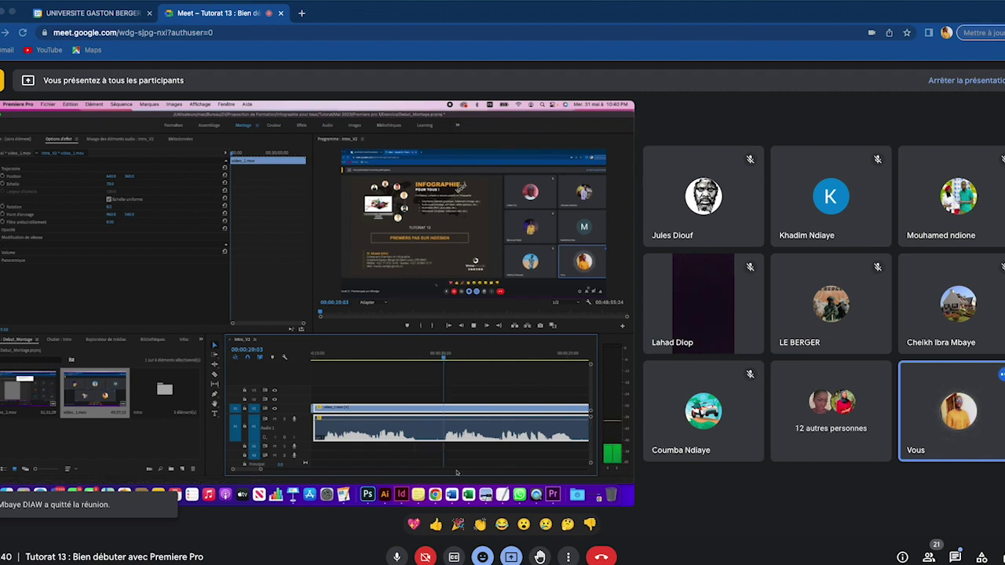
pyautogui.press('space')
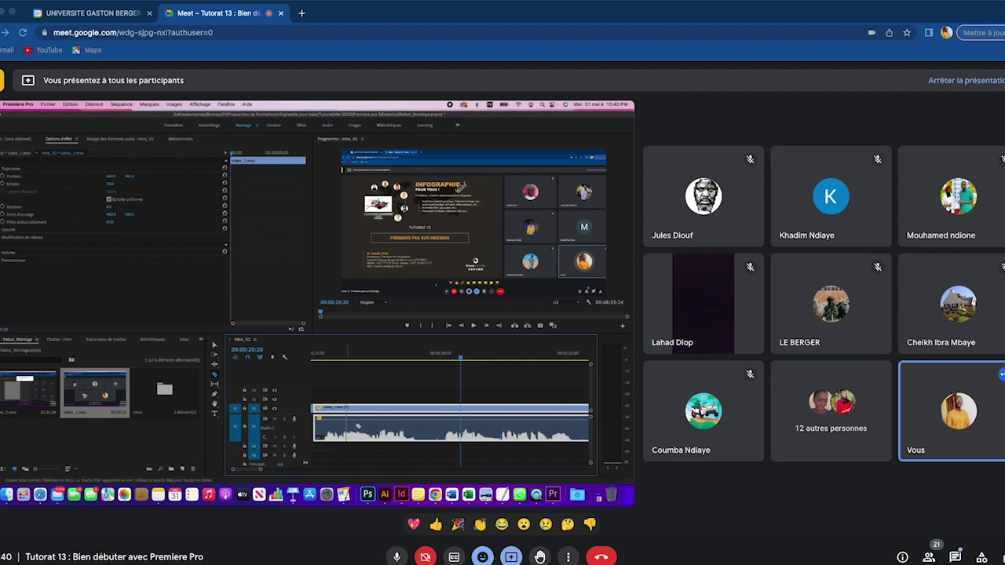
# Razor video_1 twice around 00:00:20, delete the middle piece and replay the gap.
pyautogui.click(417, 438)
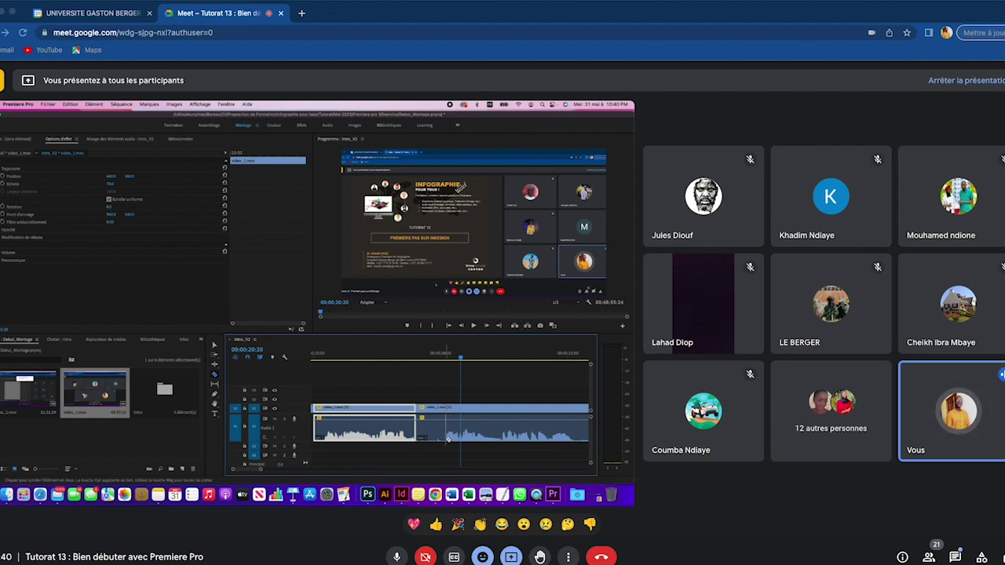
pyautogui.click(450, 436)
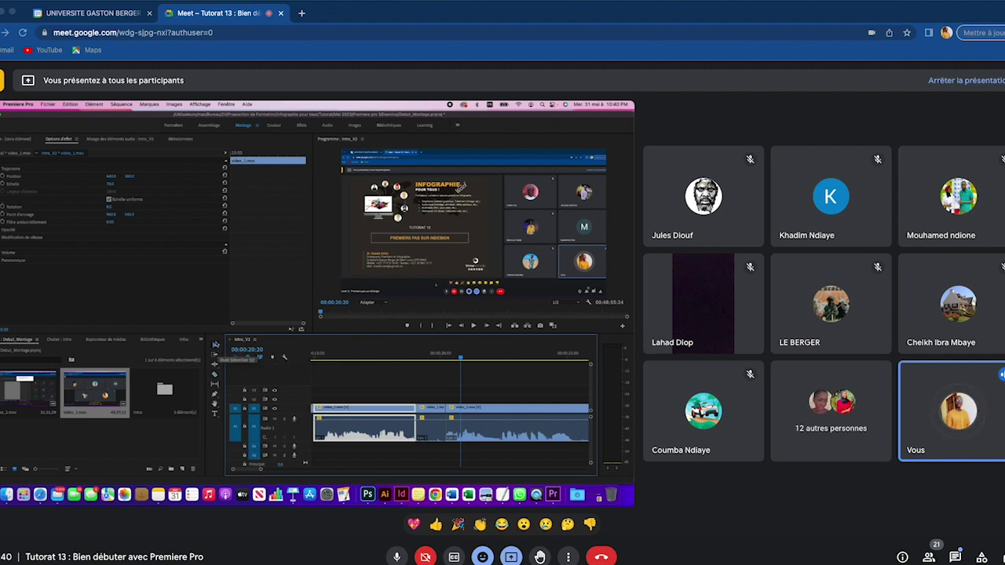
pyautogui.click(214, 345)
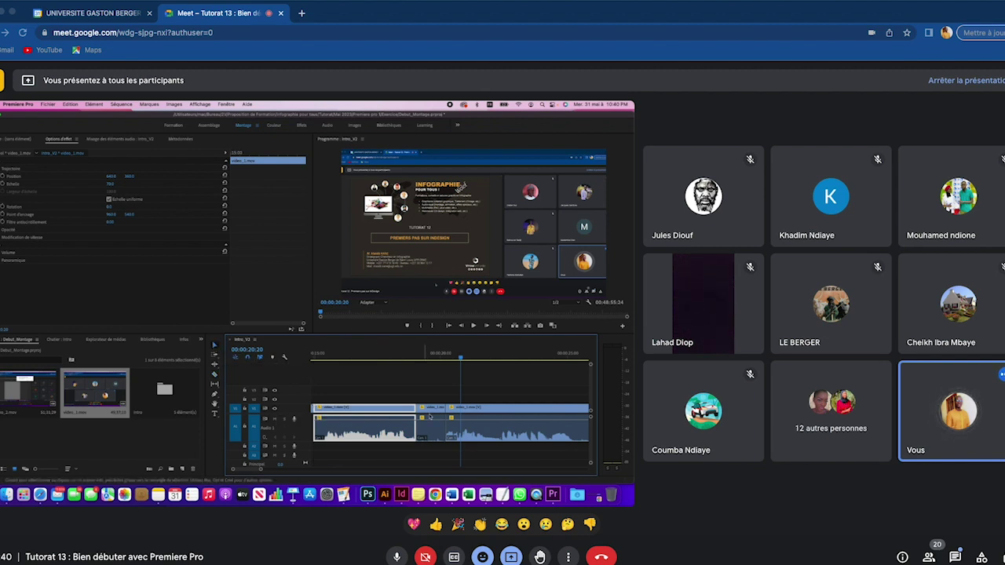
pyautogui.click(431, 421)
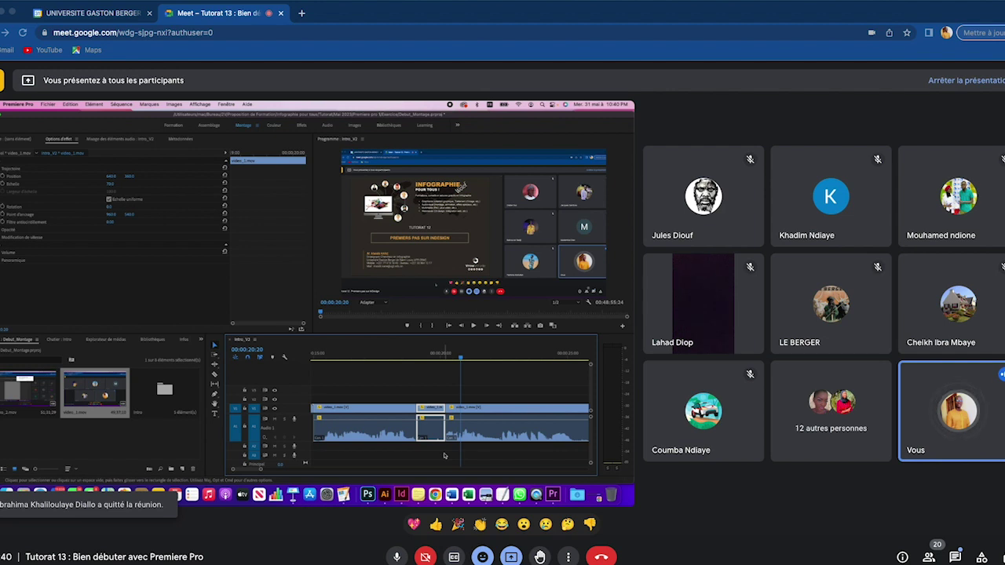
pyautogui.press('Delete')
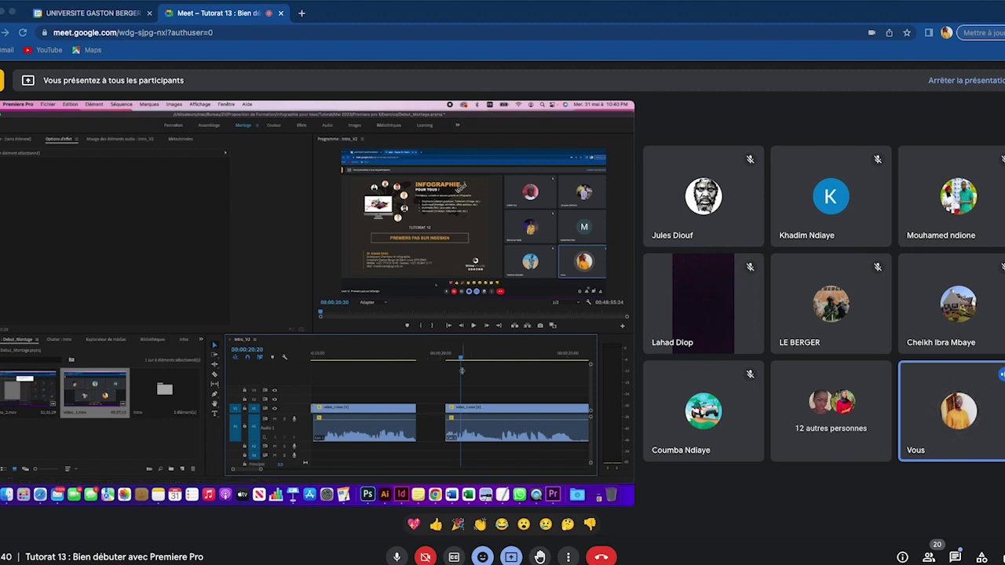
pyautogui.press('space')
pyautogui.moveTo(460, 357); pyautogui.dragTo(436, 358)
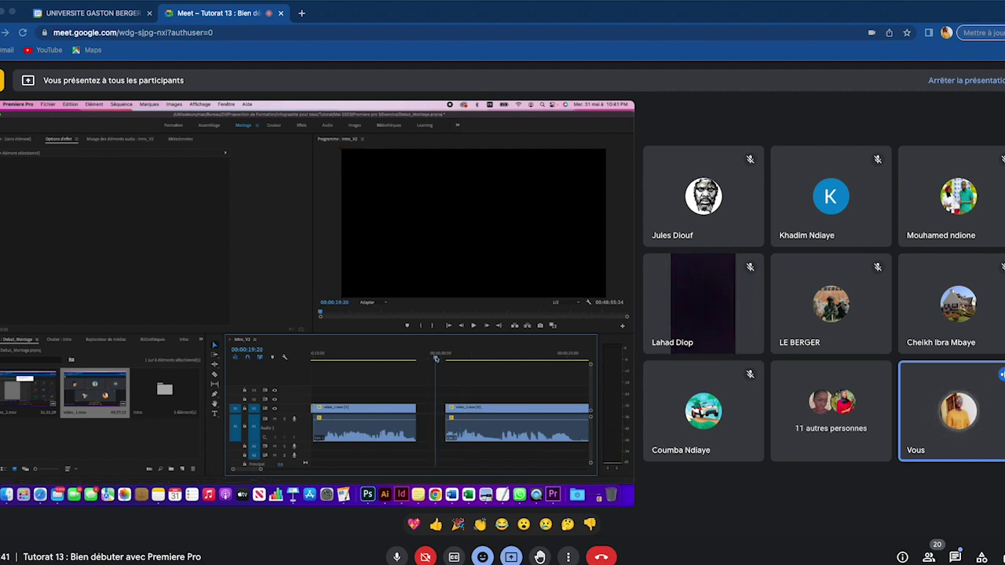
# Slide the second video_1 piece left against the first, then zoom to inspect the join.
pyautogui.moveTo(468, 411); pyautogui.dragTo(439, 414)
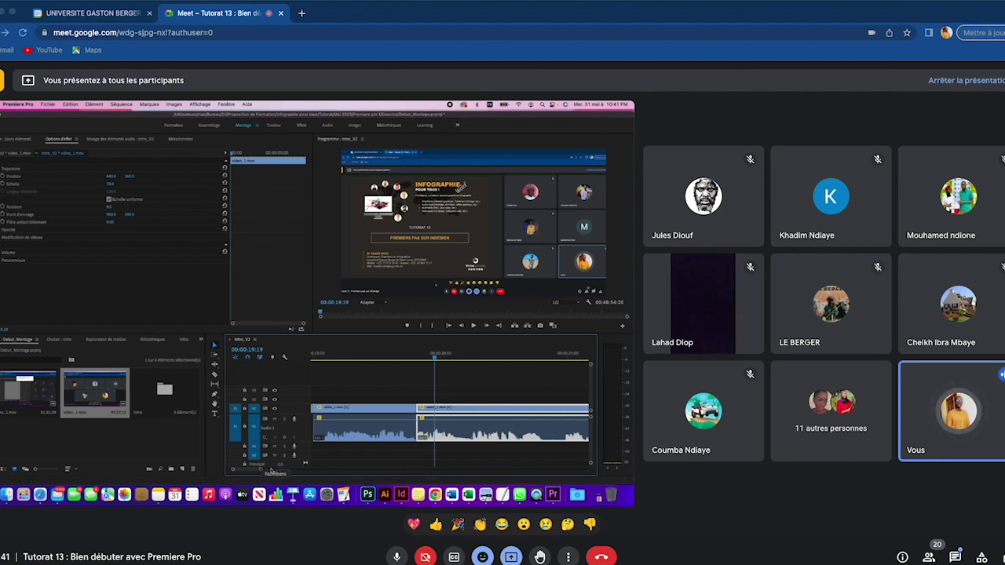
pyautogui.moveTo(263, 469); pyautogui.dragTo(245, 474)
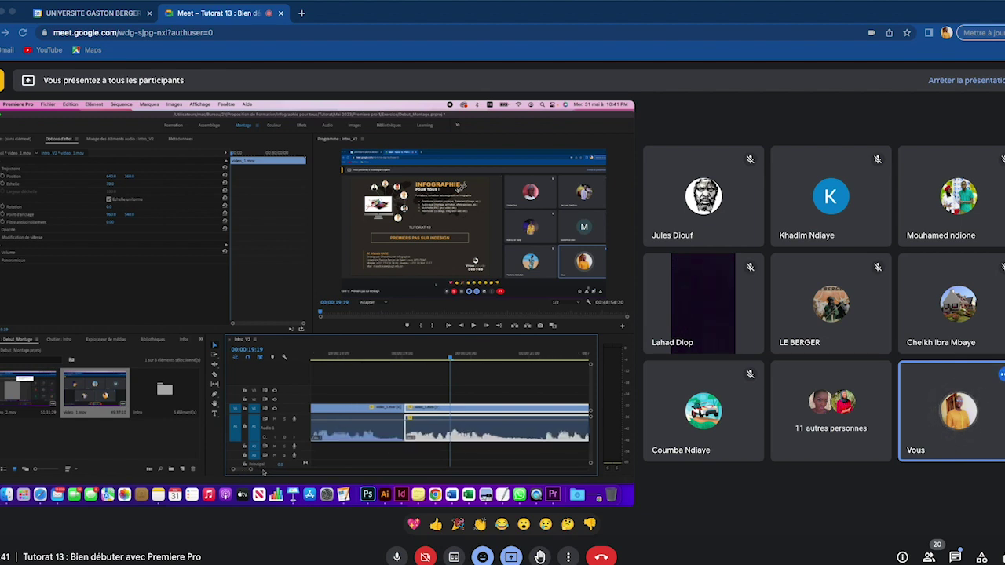
pyautogui.moveTo(237, 473); pyautogui.dragTo(240, 473)
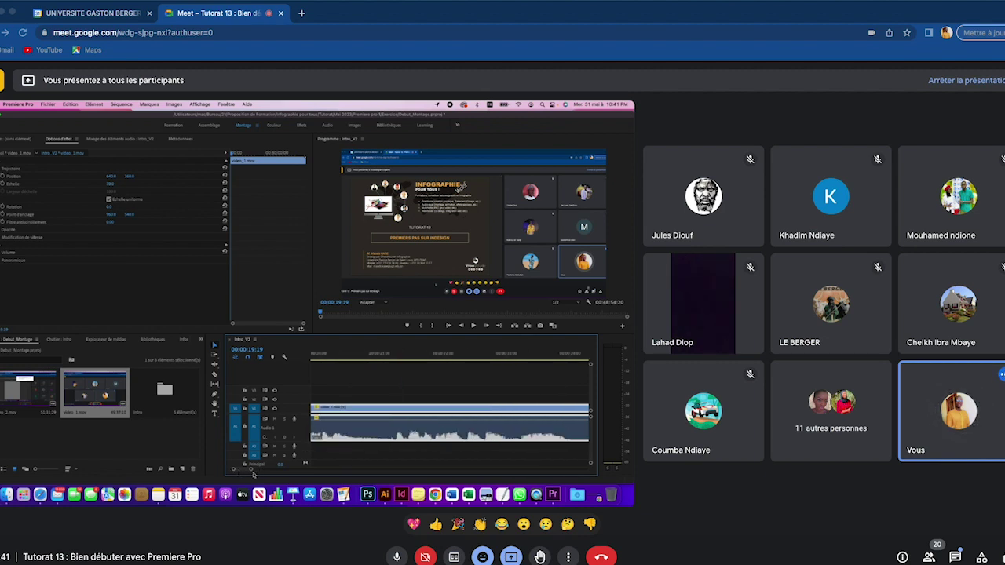
pyautogui.moveTo(251, 472); pyautogui.dragTo(256, 473)
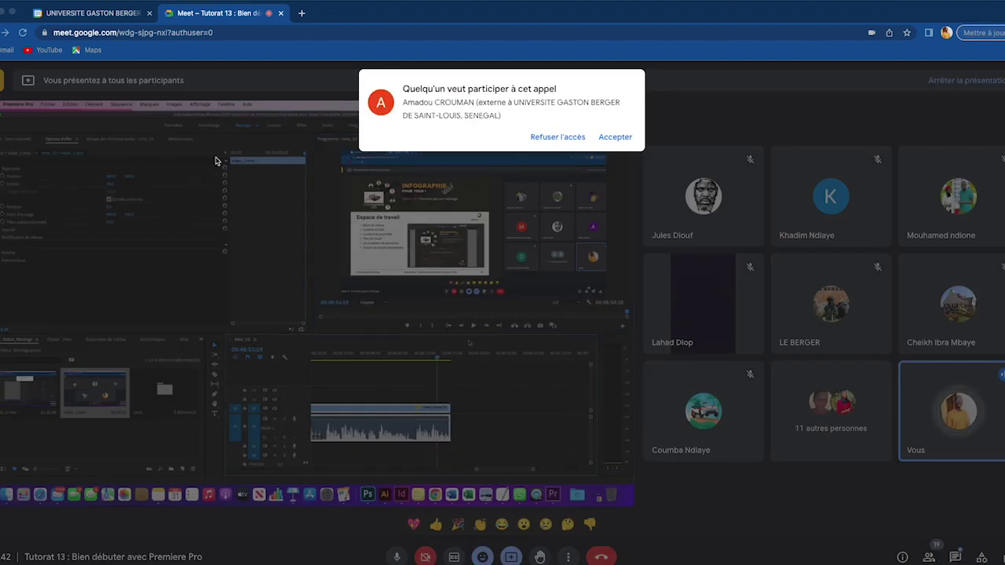
# Admit the guest, mute their microphone for everyone, and open the Intro bin.
pyautogui.click(615, 137)
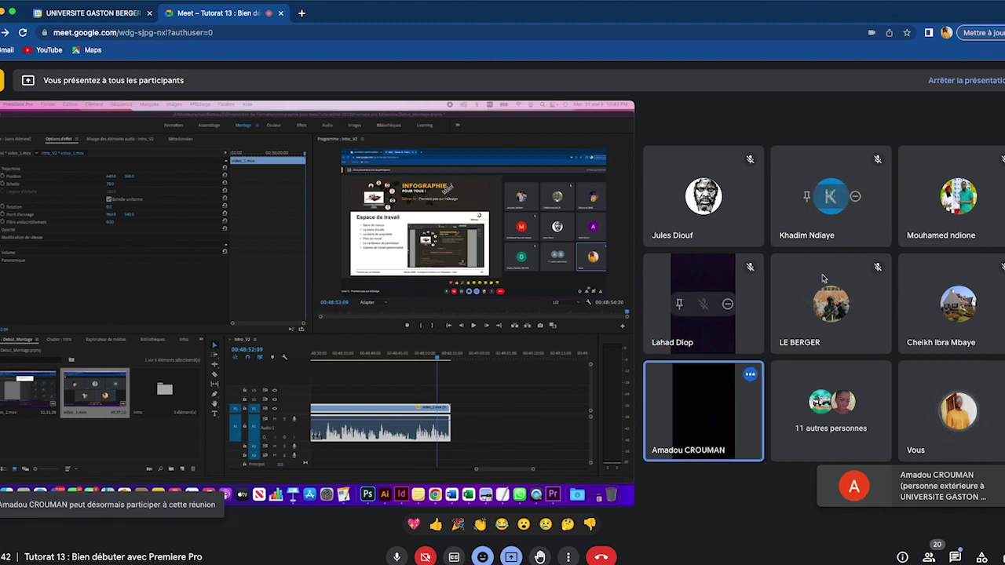
pyautogui.click(704, 410)
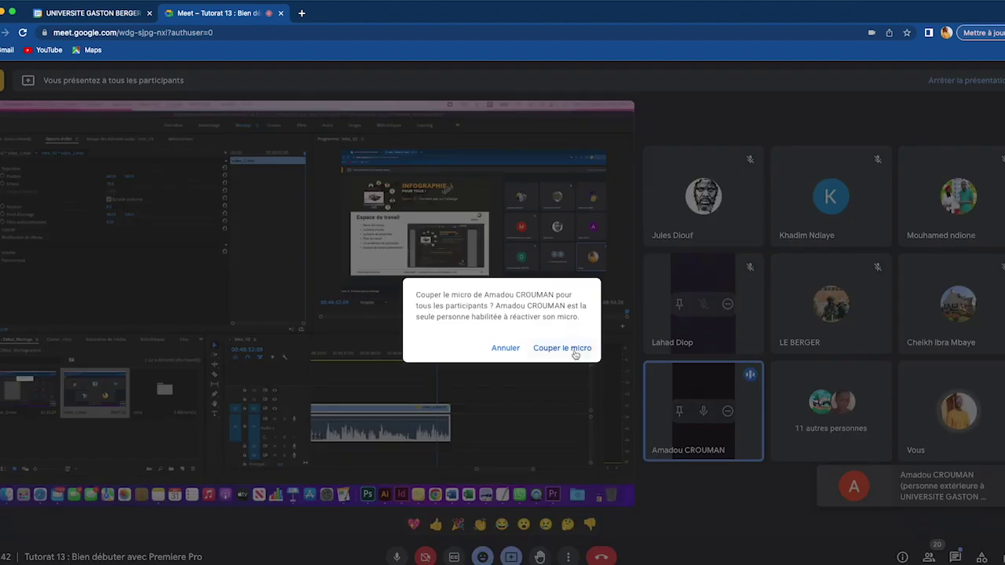
pyautogui.click(563, 348)
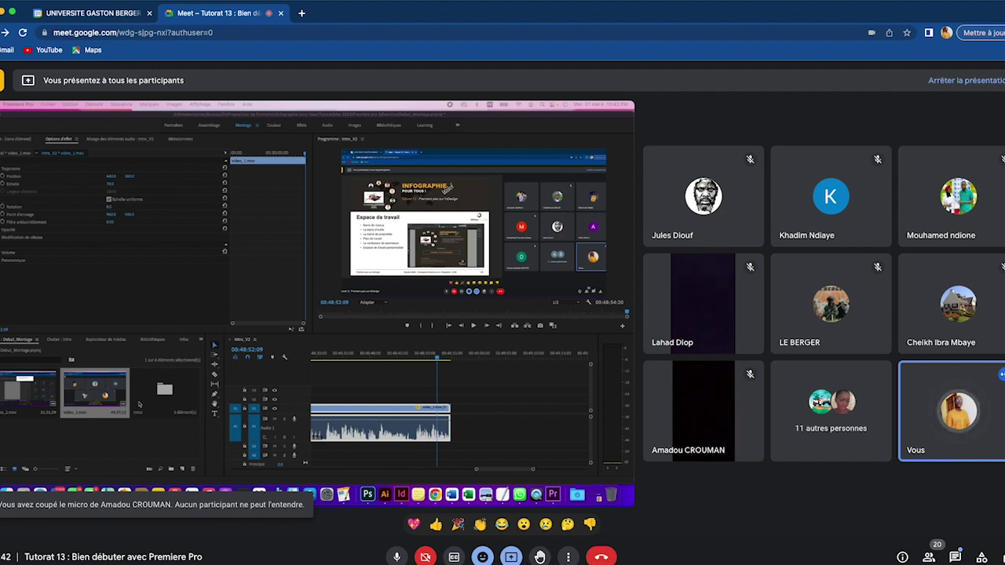
pyautogui.doubleClick(163, 390)
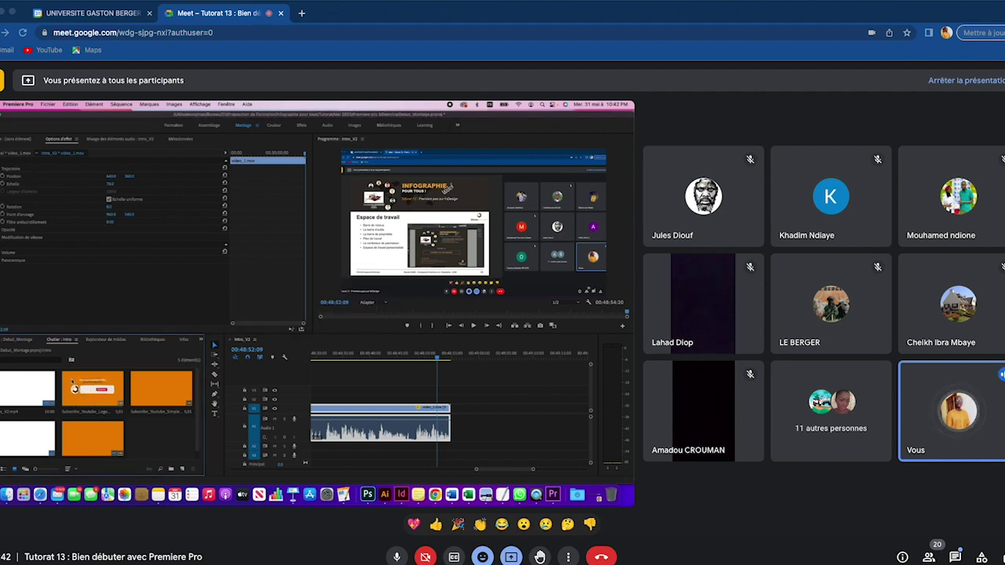
# Add the orange Subscribe_Youtube_Logo clip to the sequence and play it back.
pyautogui.moveTo(73, 385)
pyautogui.mouseDown()
pyautogui.moveTo(470, 420)
pyautogui.moveTo(460, 410)
pyautogui.mouseUp()
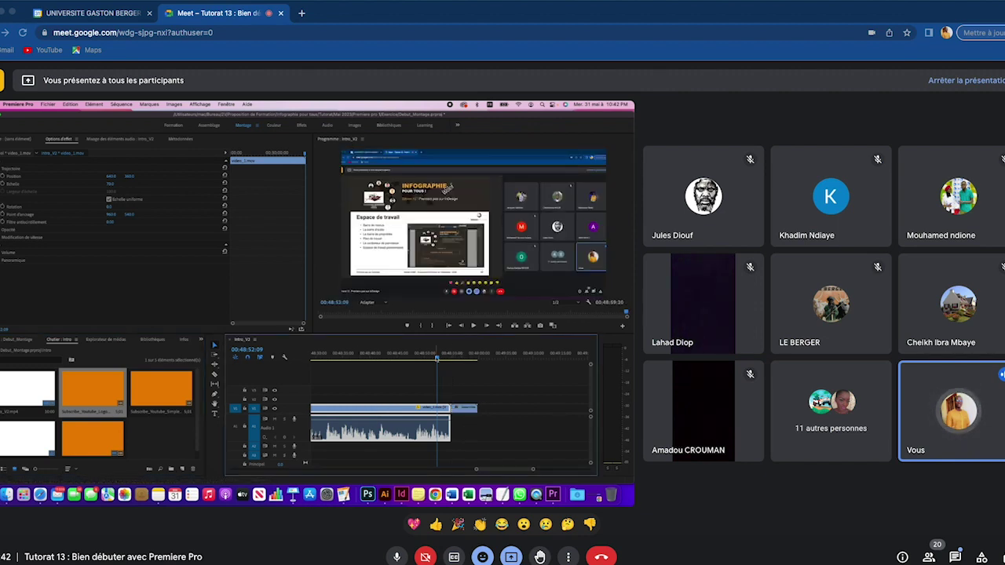
pyautogui.press('space')
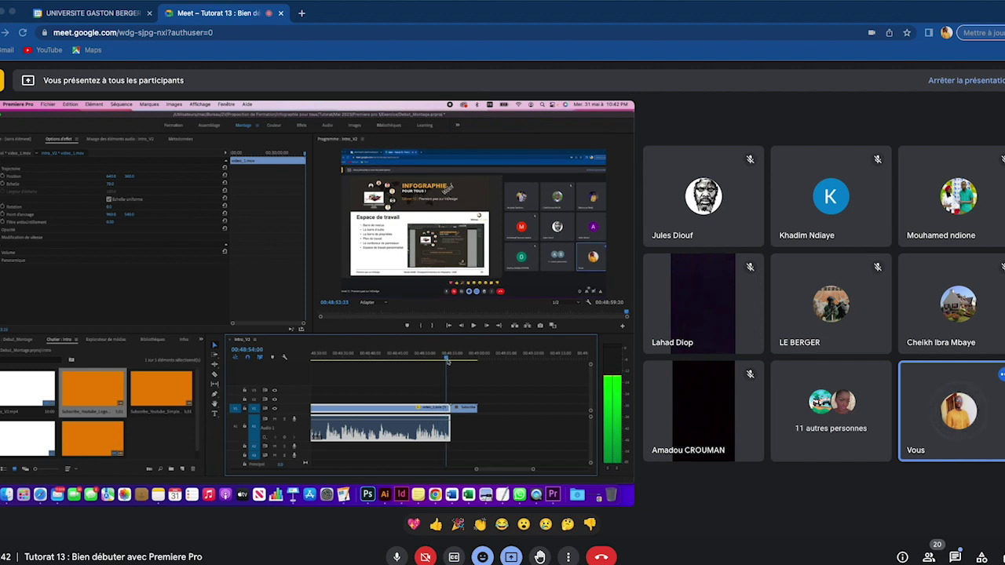
pyautogui.press('space')
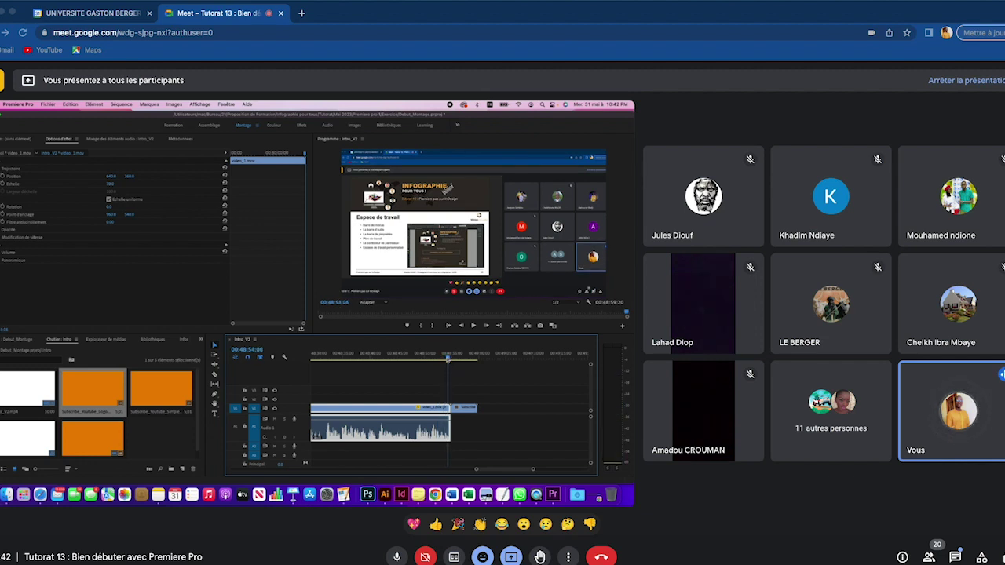
pyautogui.press('space')
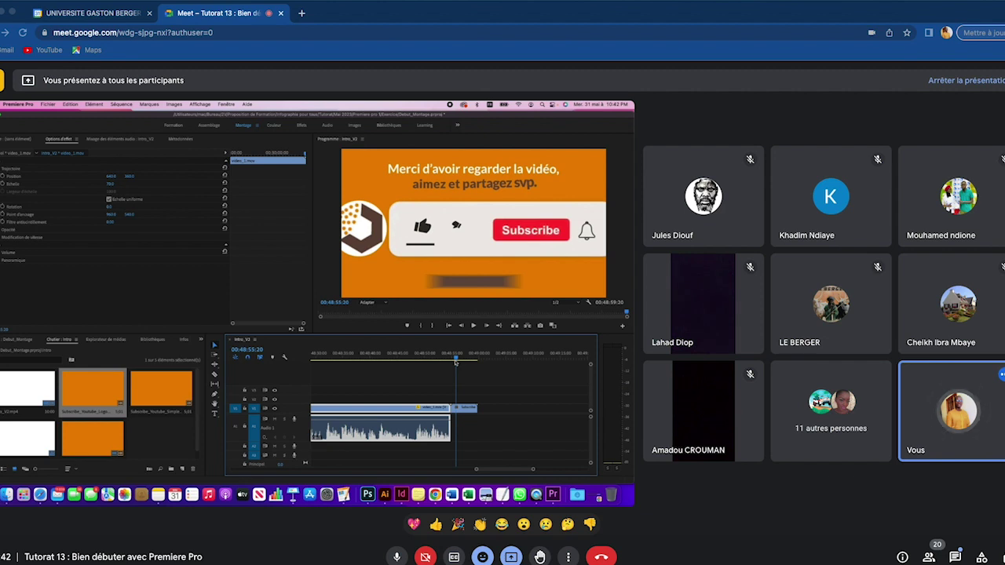
# Place the Intro_V2.mp4 clip on the timeline right after the Subscribe clip.
pyautogui.click(468, 407)
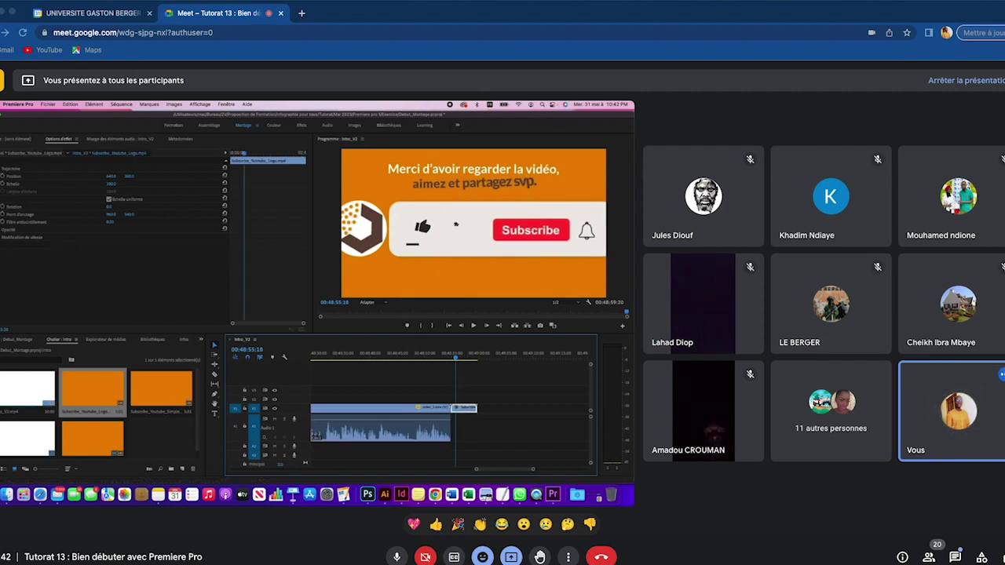
pyautogui.click(23, 397)
pyautogui.moveTo(422, 433); pyautogui.dragTo(485, 417)
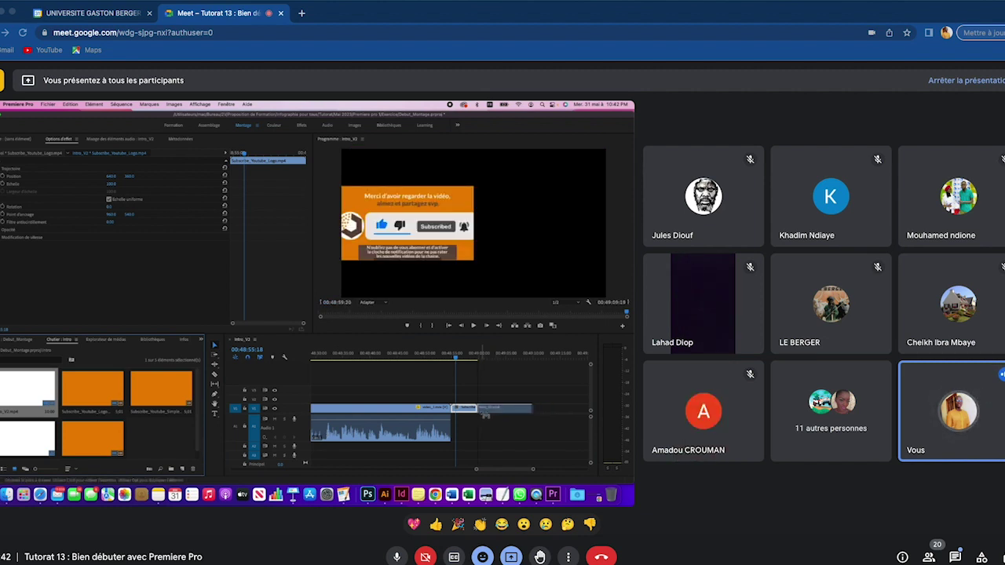
pyautogui.moveTo(485, 416); pyautogui.dragTo(486, 416)
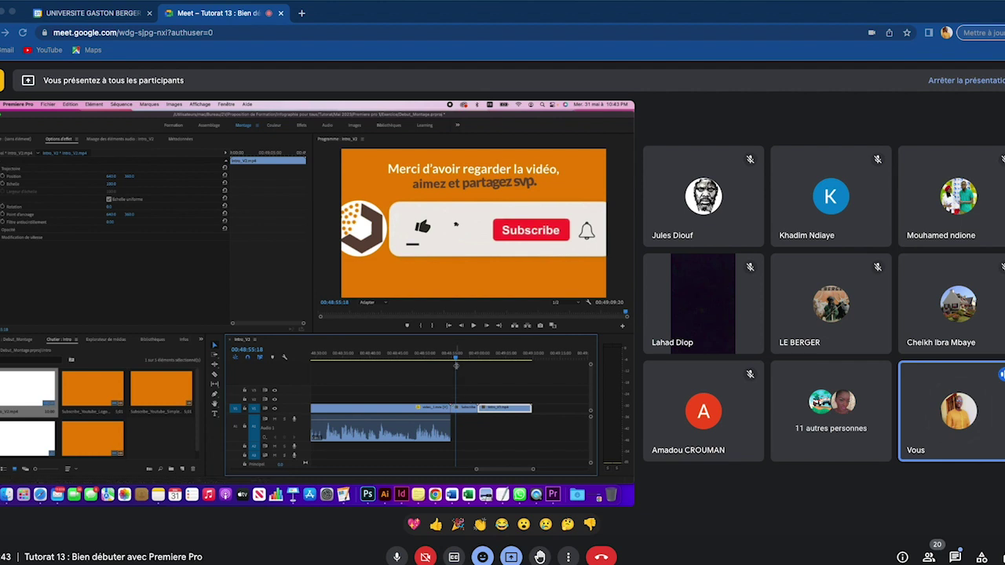
# Set the Subscribe card's Scale to 70 in Effect Controls.
pyautogui.moveTo(456, 357); pyautogui.dragTo(459, 357)
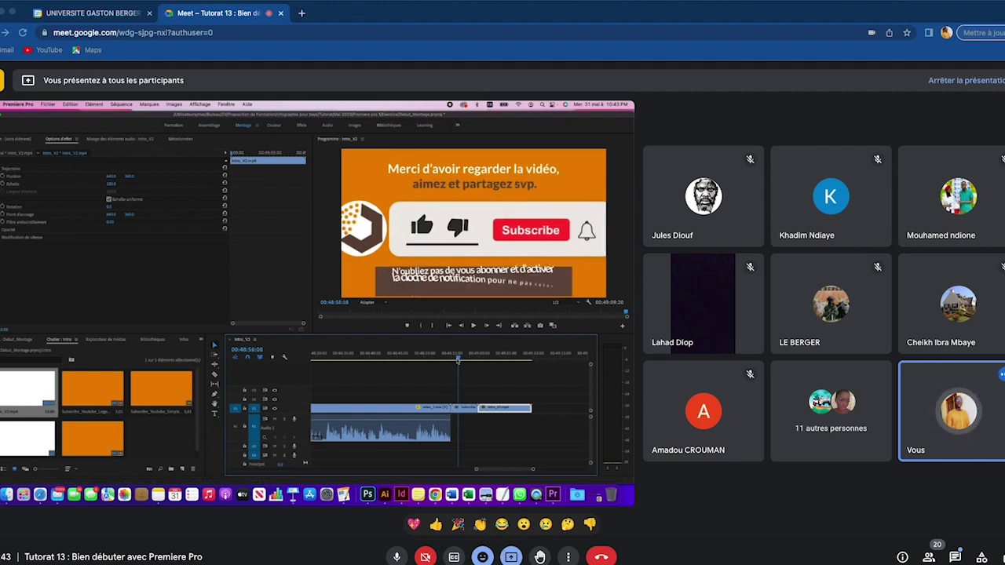
pyautogui.click(469, 409)
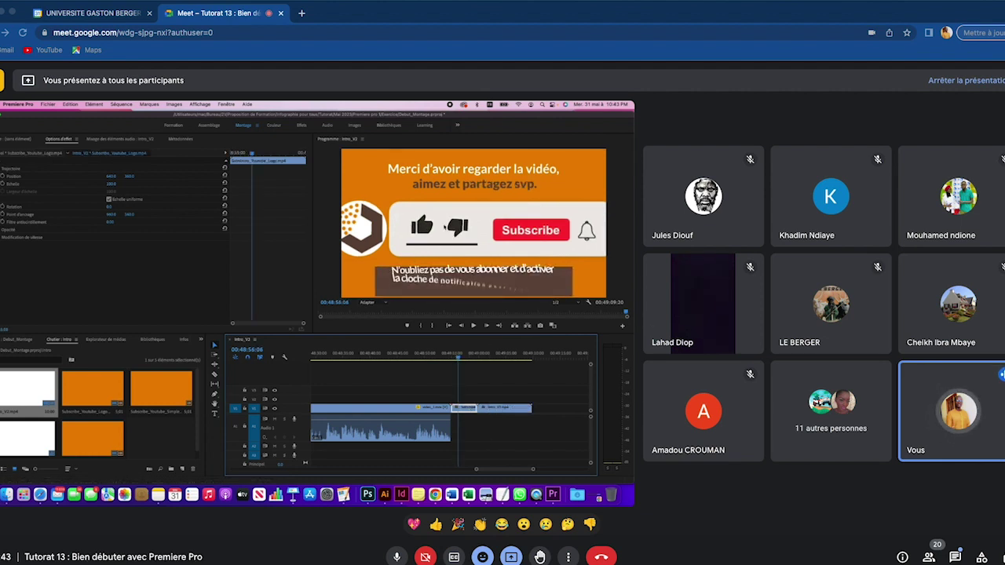
pyautogui.click(111, 185)
pyautogui.write('70')
pyautogui.press('Return')
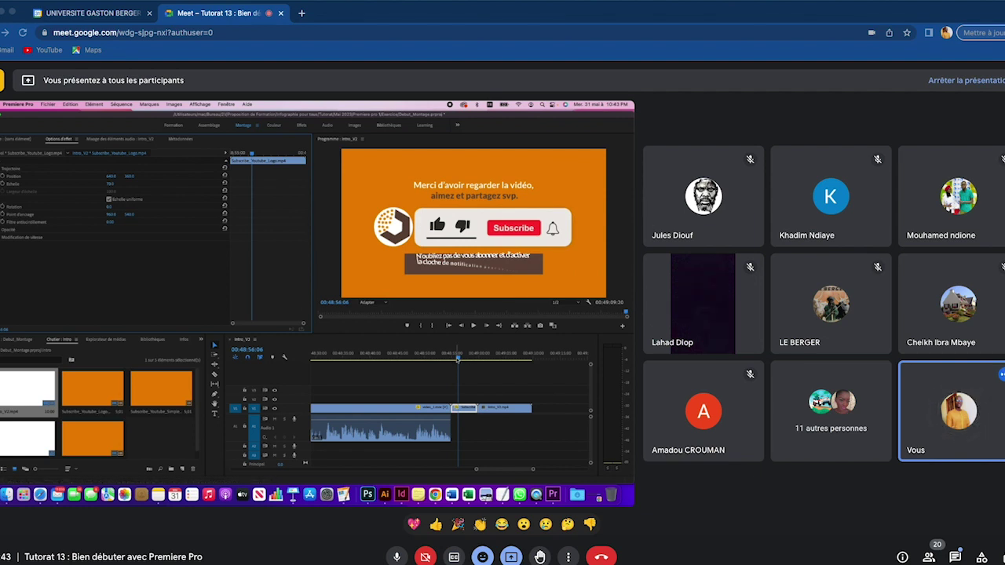
# Preview the intro and Subscribe clips, then return the playhead to the sequence start.
pyautogui.click(483, 354)
pyautogui.click(491, 410)
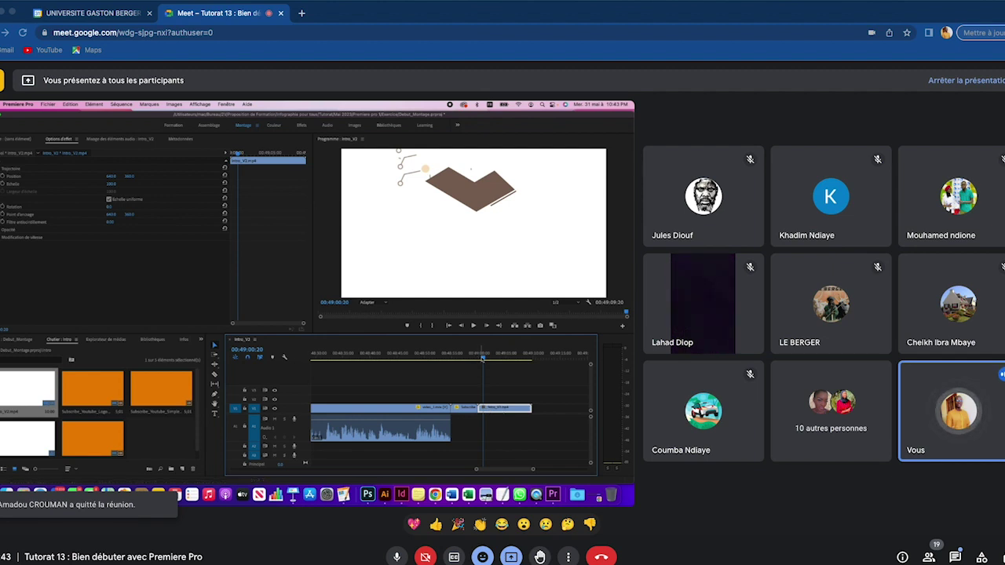
pyautogui.moveTo(483, 358); pyautogui.dragTo(469, 358)
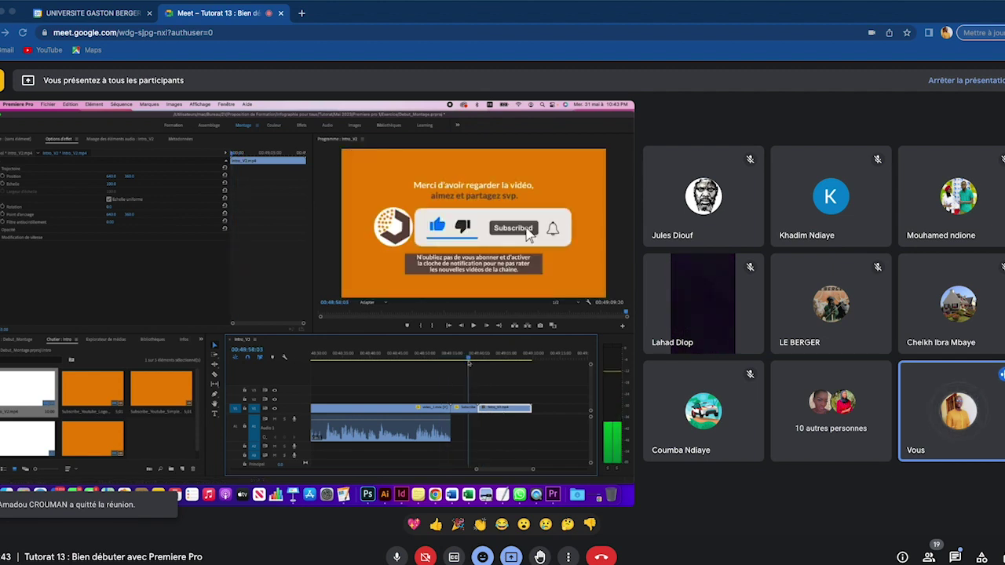
pyautogui.click(436, 354)
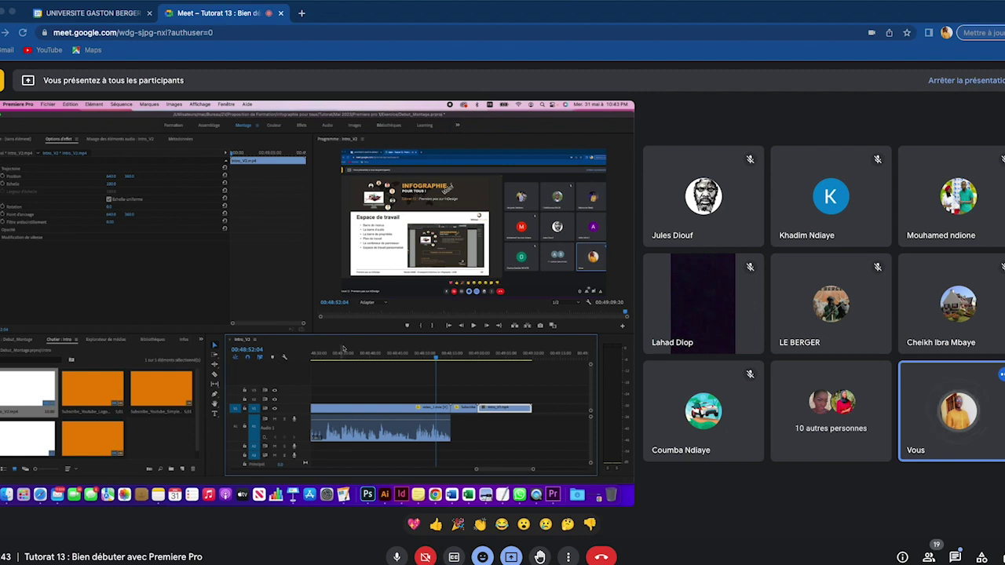
pyautogui.press('Home')
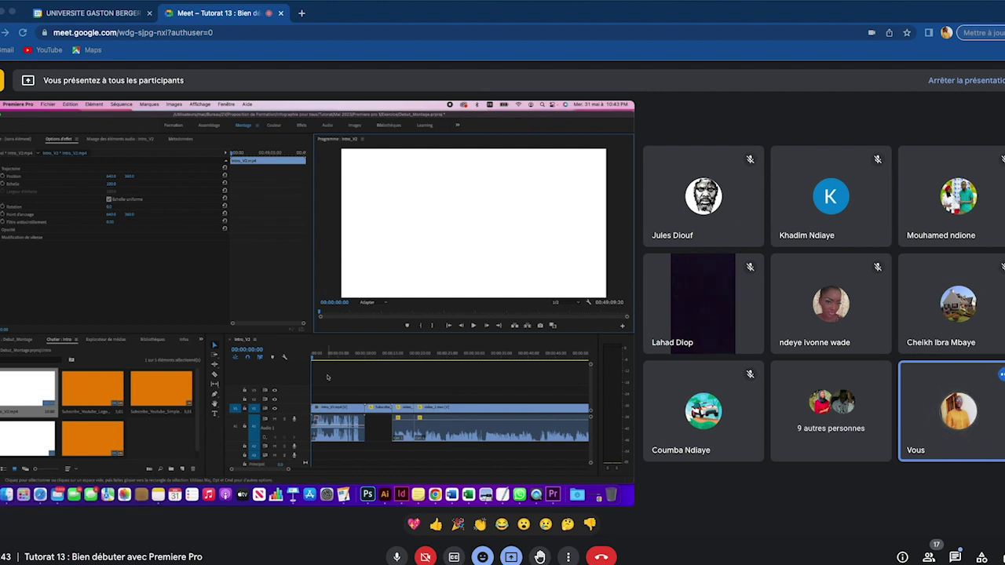
pyautogui.click(340, 366)
pyautogui.press('space')
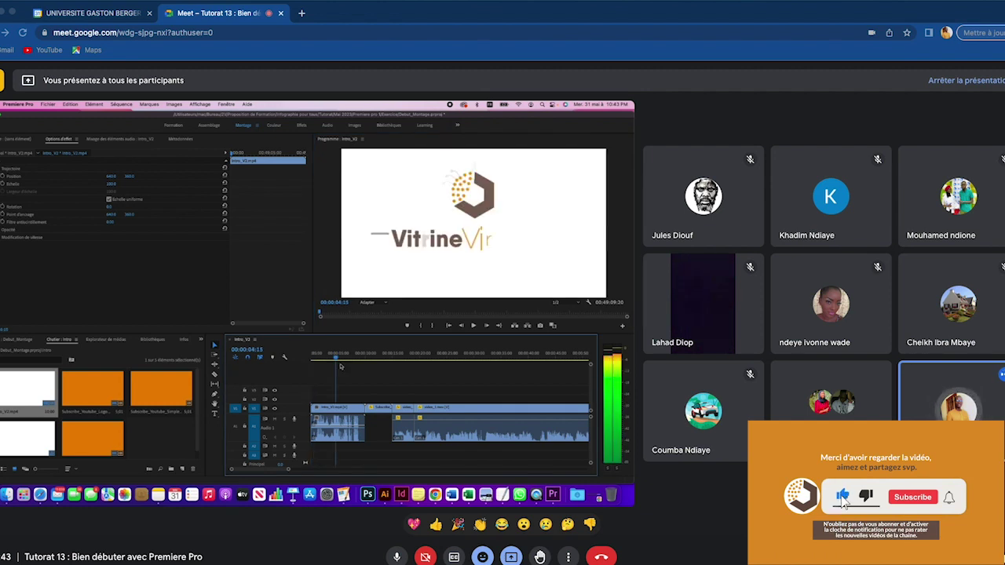
pyautogui.moveTo(340, 366); pyautogui.dragTo(452, 363)
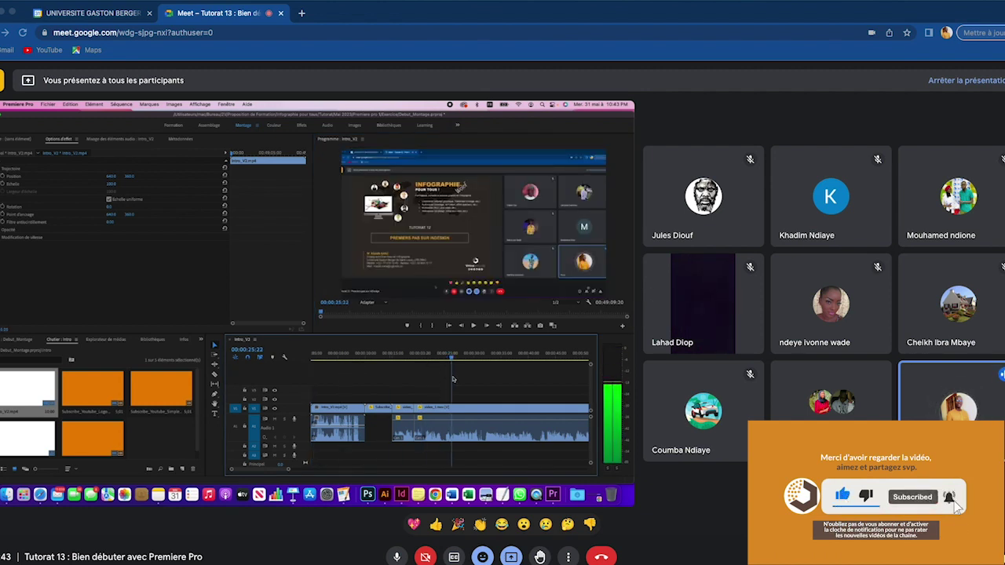
pyautogui.click(449, 407)
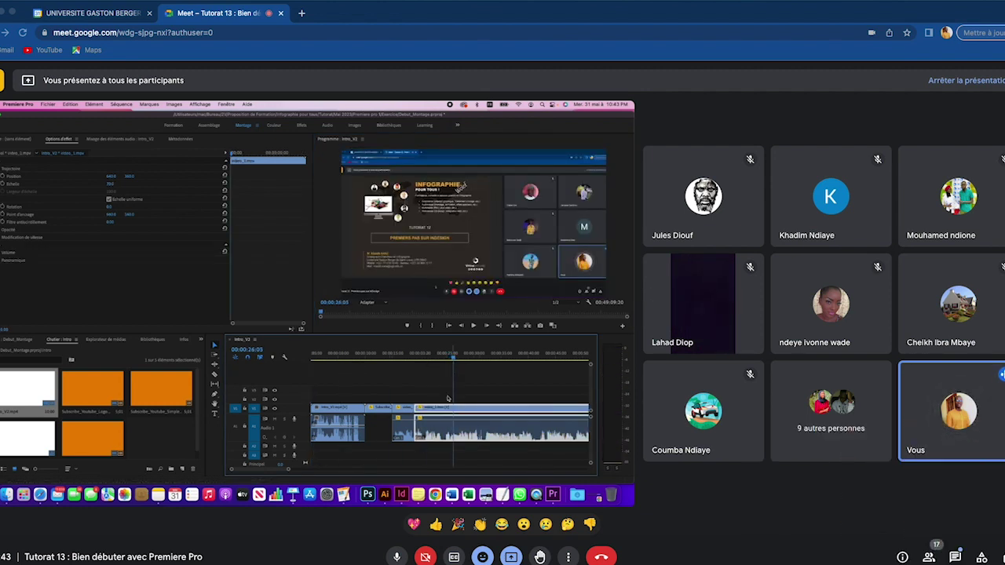
pyautogui.moveTo(454, 358); pyautogui.dragTo(374, 376)
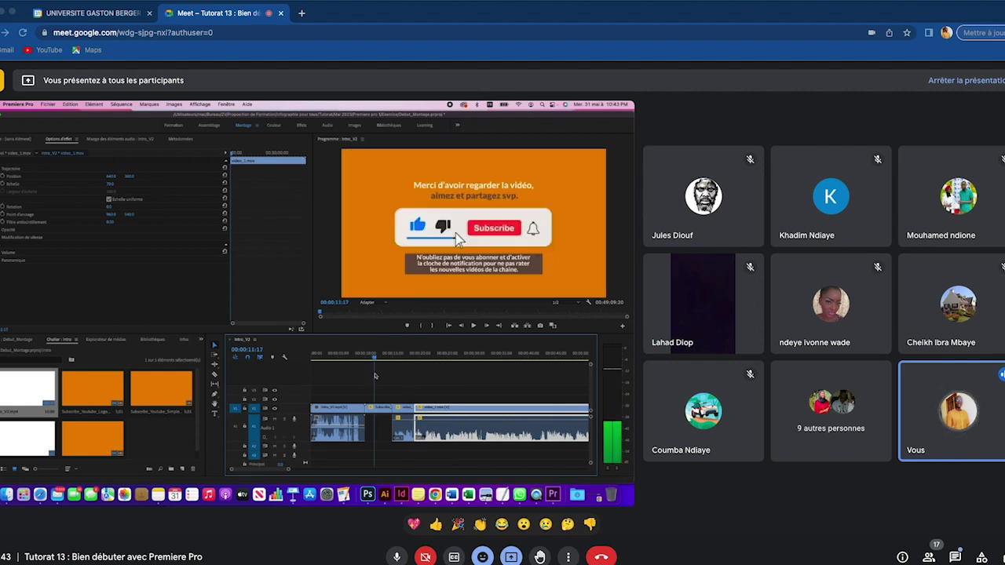
pyautogui.press('space')
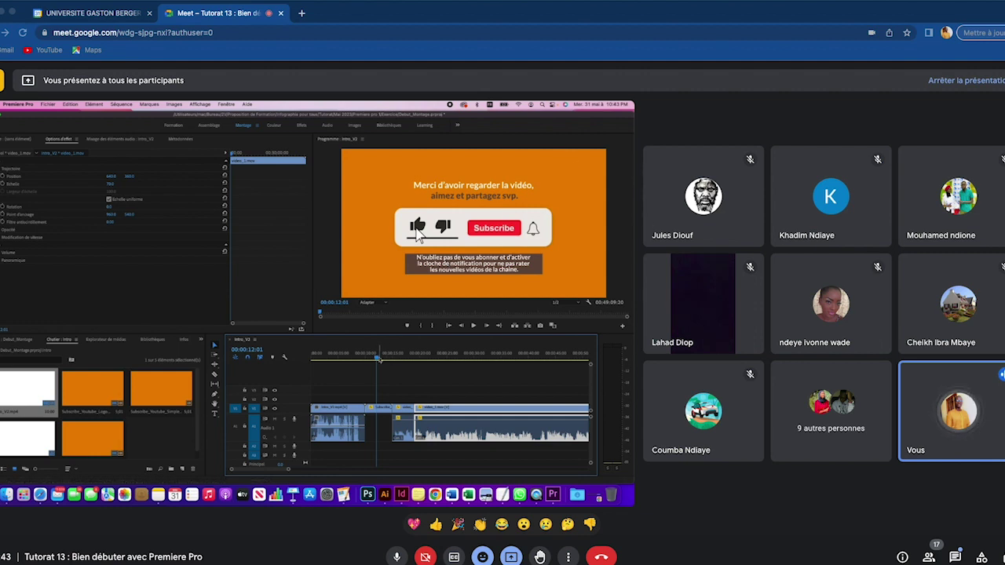
pyautogui.moveTo(422, 362); pyautogui.dragTo(449, 368)
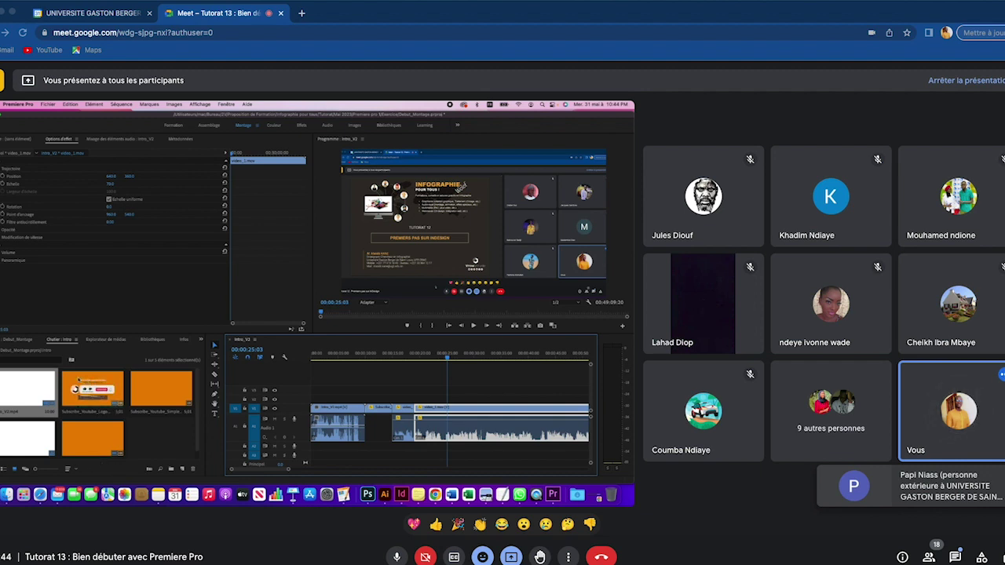
# Drop Subscribe_Youtube_Logo.mp4 onto V2 near 25 seconds, select it, and admit the Meet request.
pyautogui.moveTo(93, 388); pyautogui.dragTo(465, 399)
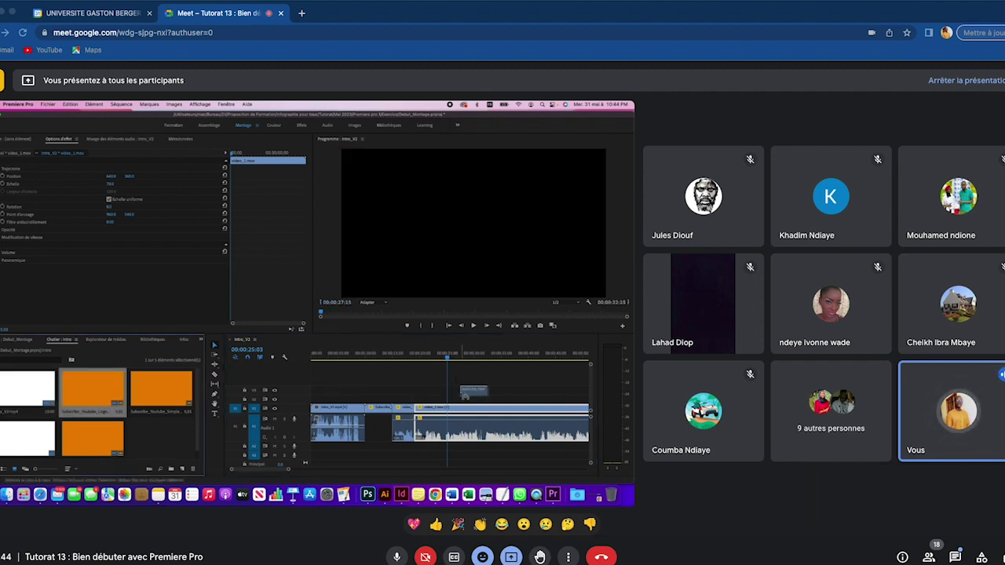
pyautogui.moveTo(465, 399); pyautogui.dragTo(457, 401)
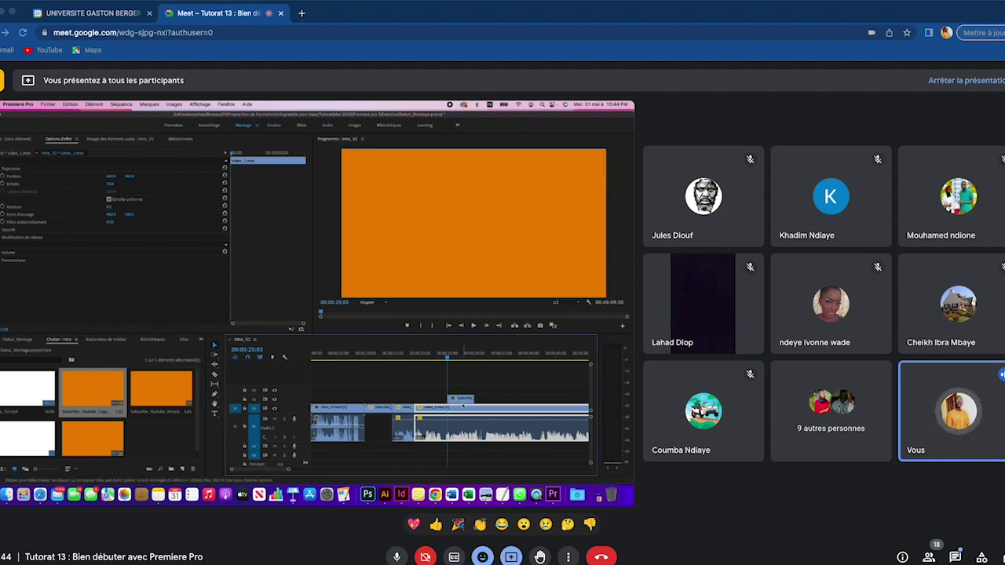
pyautogui.click(461, 399)
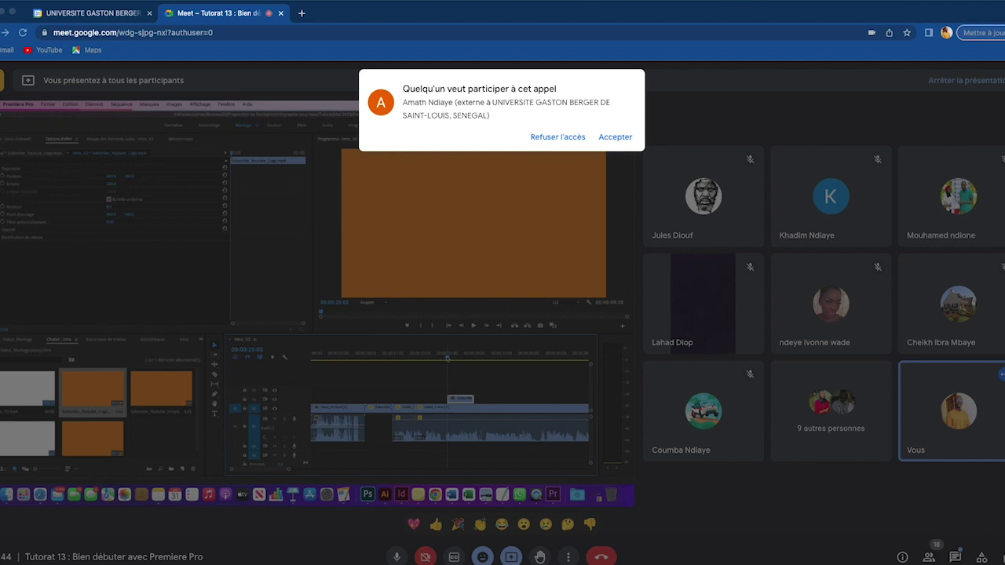
pyautogui.click(615, 138)
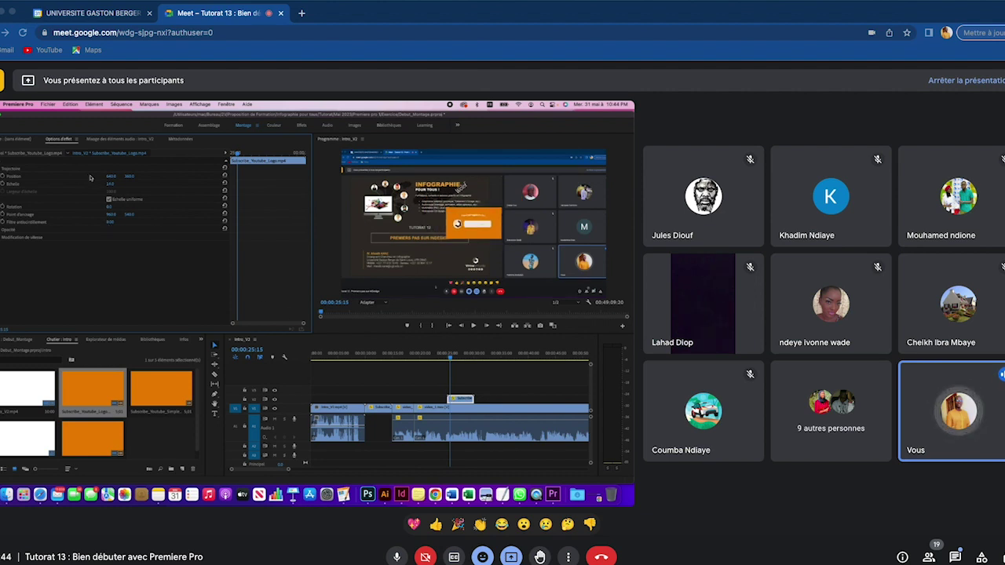
# Drag the orange Subscribe card into the bottom-right corner of the Program monitor.
pyautogui.click(110, 178)
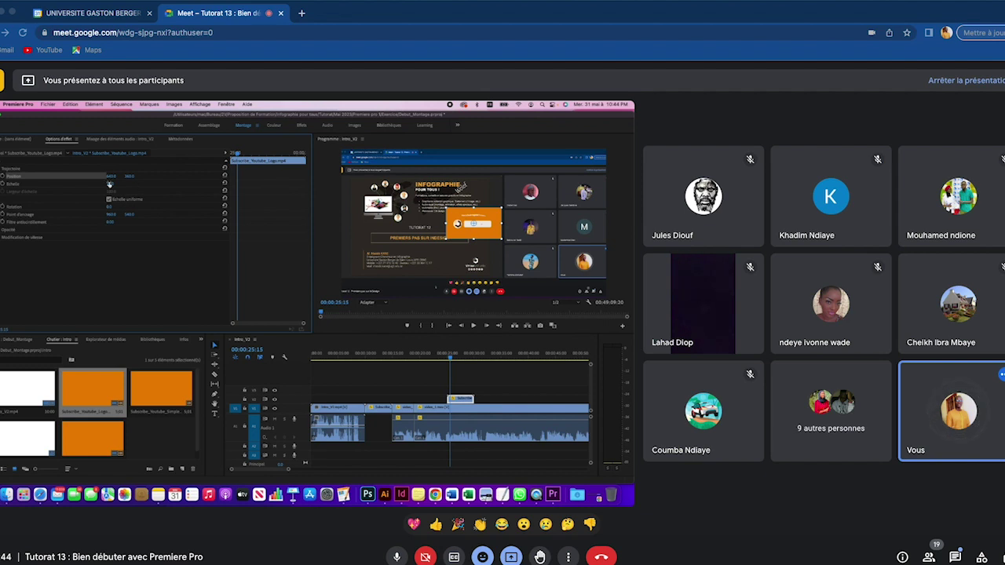
pyautogui.moveTo(110, 176); pyautogui.dragTo(464, 229)
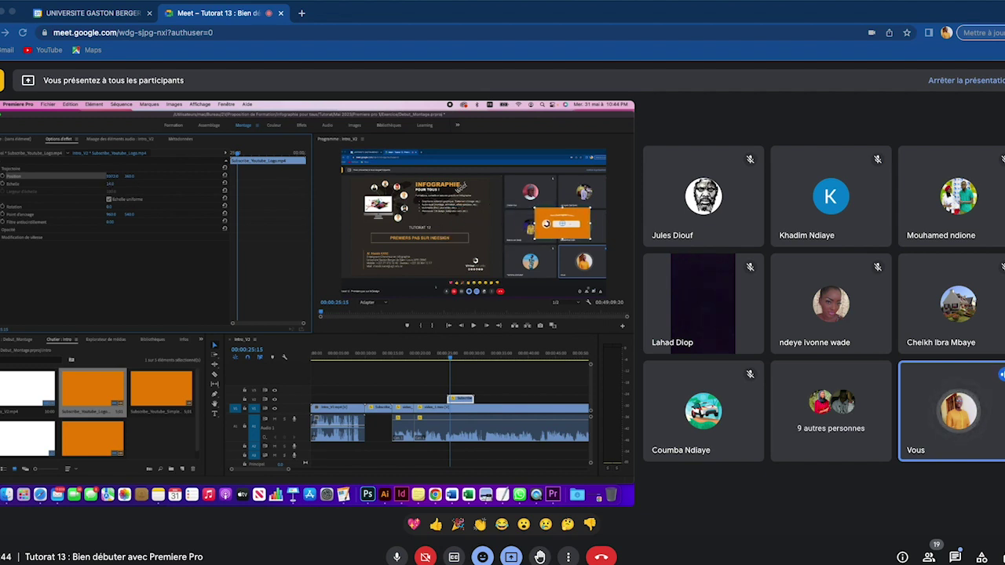
pyautogui.moveTo(623, 233); pyautogui.dragTo(601, 280)
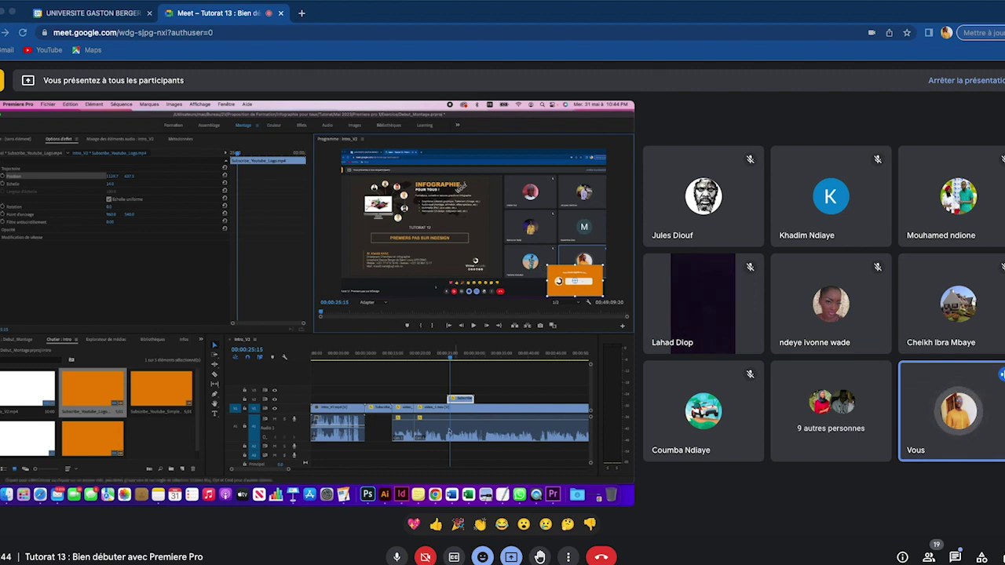
# Scrub through the overlay around 25 seconds to check the card's placement.
pyautogui.click(370, 375)
pyautogui.moveTo(370, 375); pyautogui.dragTo(446, 388)
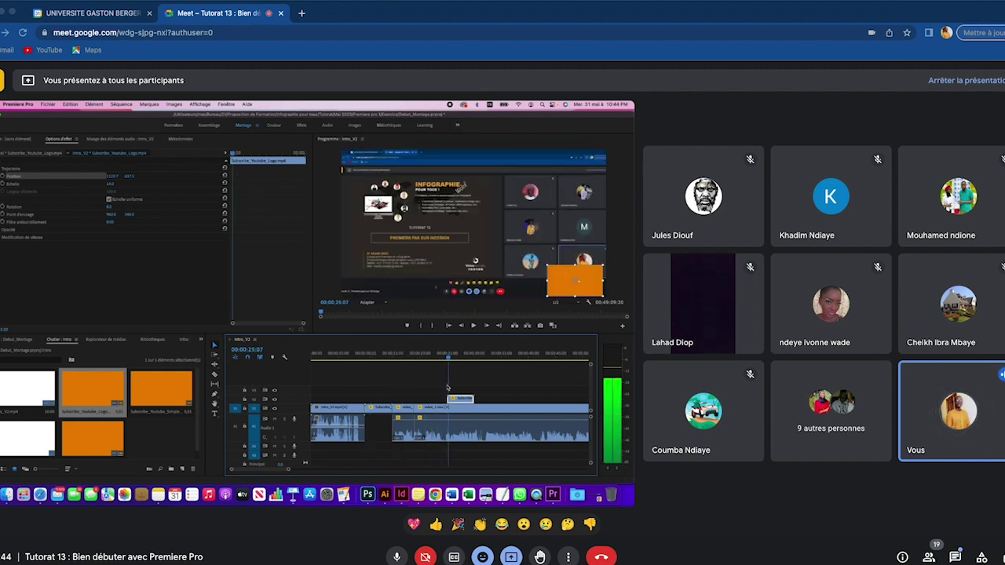
pyautogui.moveTo(446, 388)
pyautogui.mouseDown()
pyautogui.moveTo(438, 384)
pyautogui.moveTo(450, 383)
pyautogui.mouseUp()
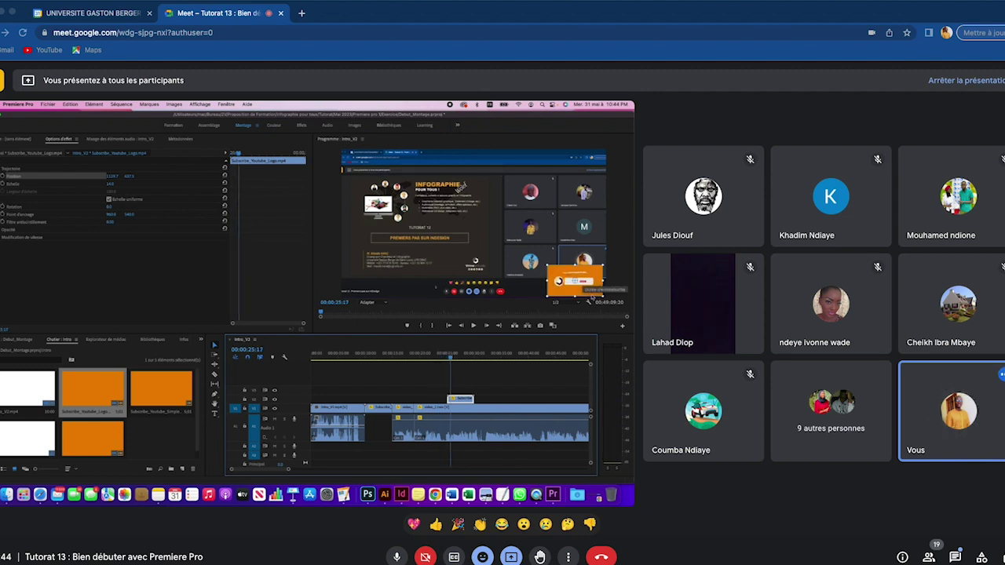
pyautogui.moveTo(450, 359); pyautogui.dragTo(479, 363)
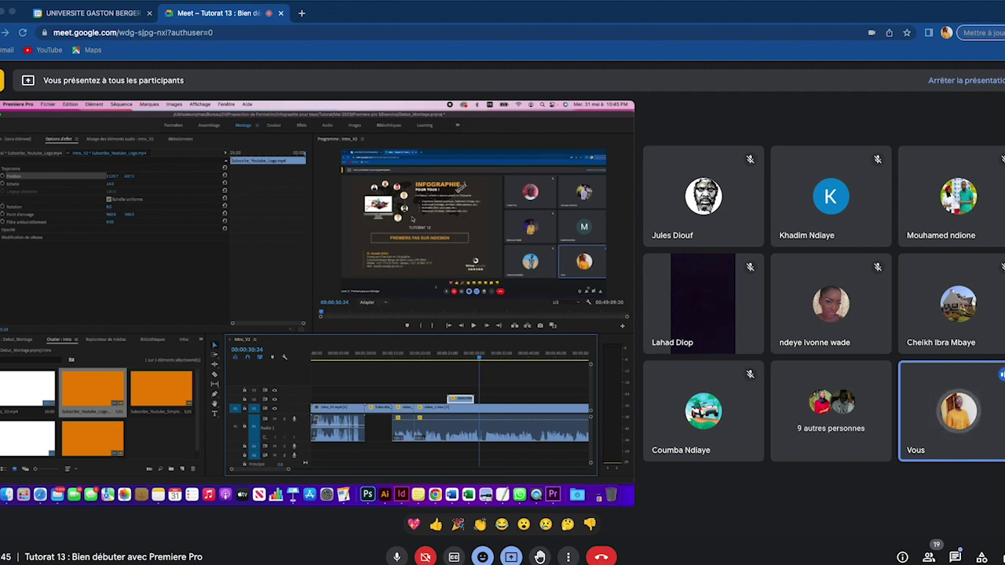
pyautogui.moveTo(479, 359); pyautogui.dragTo(377, 370)
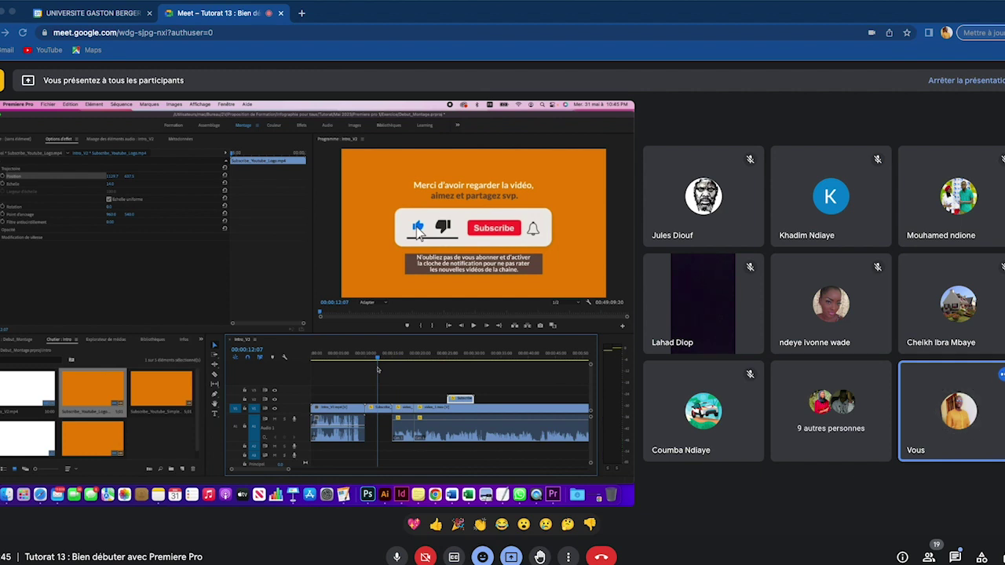
pyautogui.moveTo(378, 369); pyautogui.dragTo(452, 379)
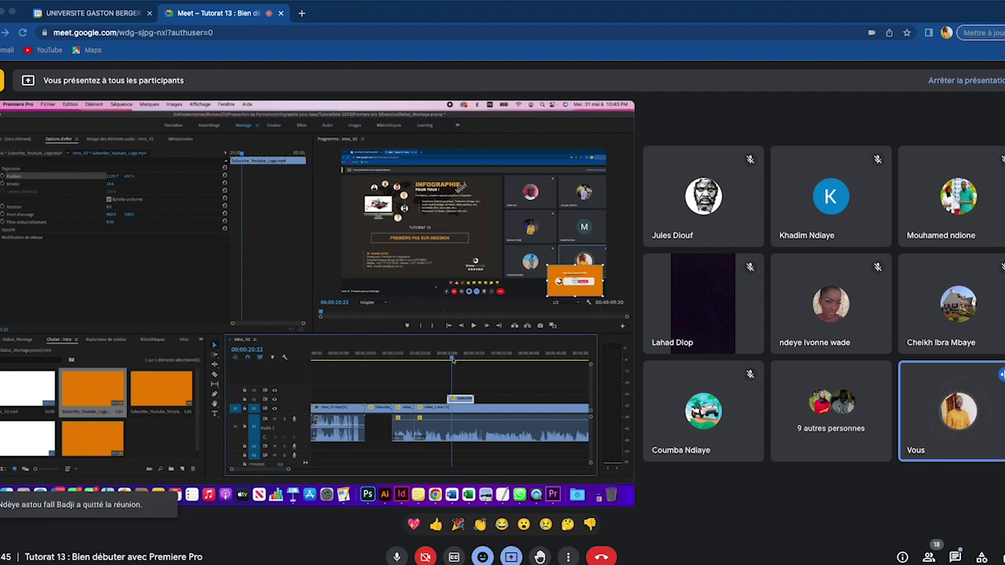
pyautogui.press('space')
pyautogui.moveTo(470, 361); pyautogui.dragTo(463, 362)
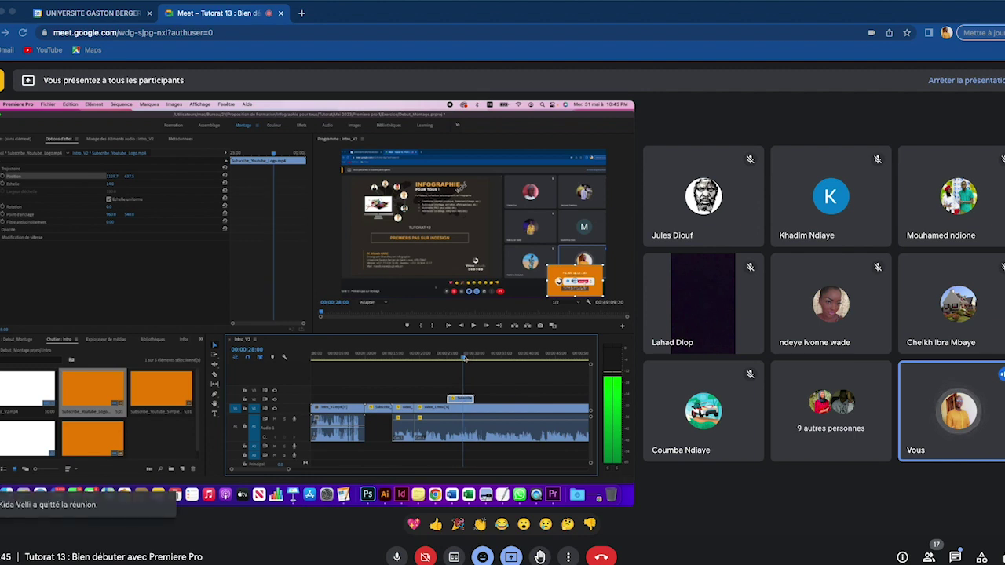
pyautogui.click(496, 371)
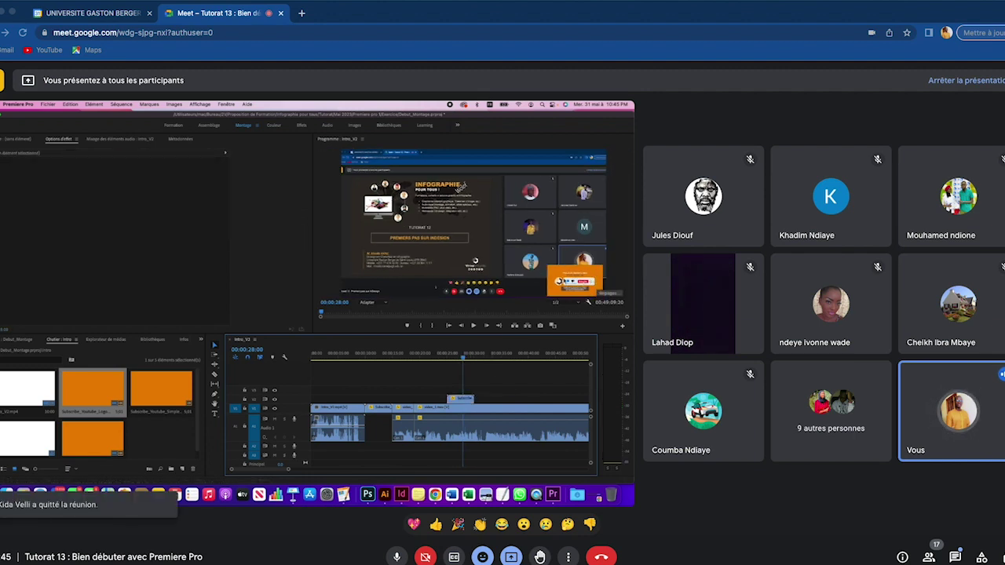
pyautogui.click(451, 400)
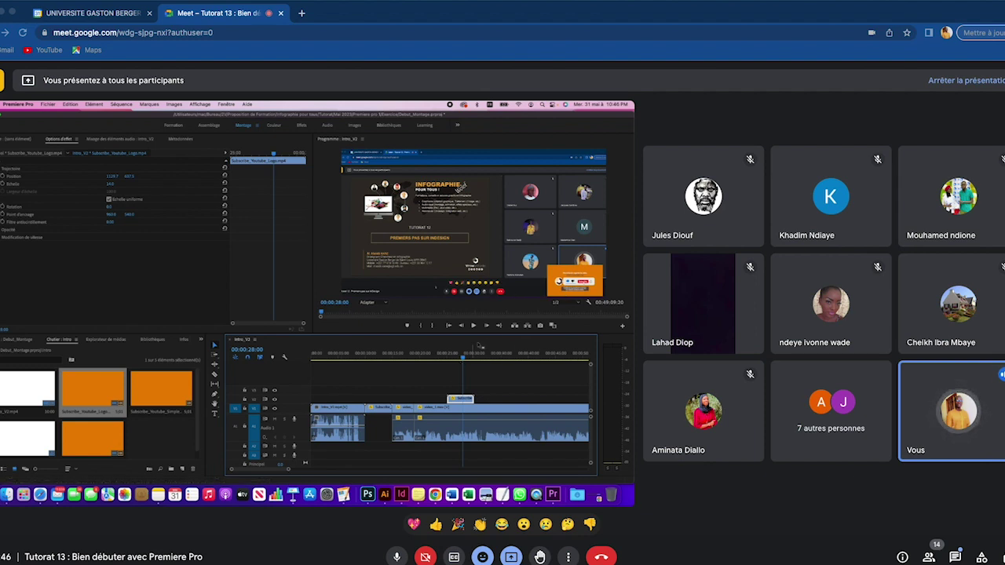
pyautogui.moveTo(415, 354); pyautogui.dragTo(404, 355)
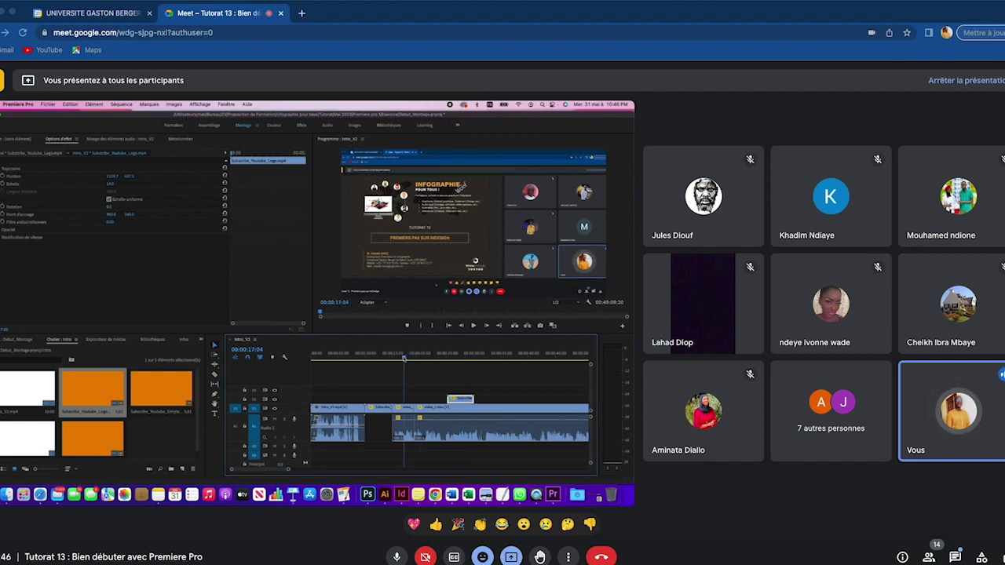
pyautogui.press('space')
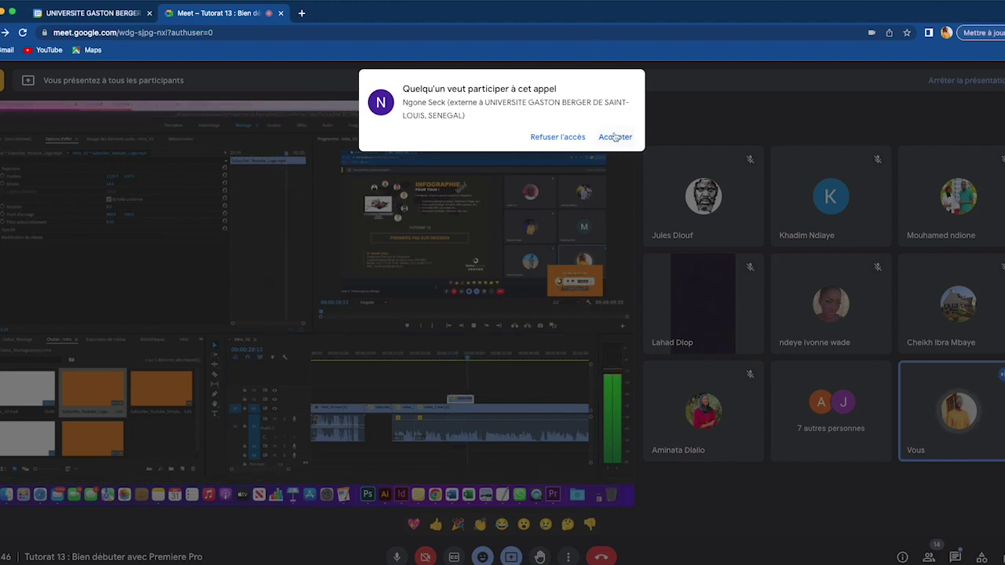
pyautogui.click(615, 136)
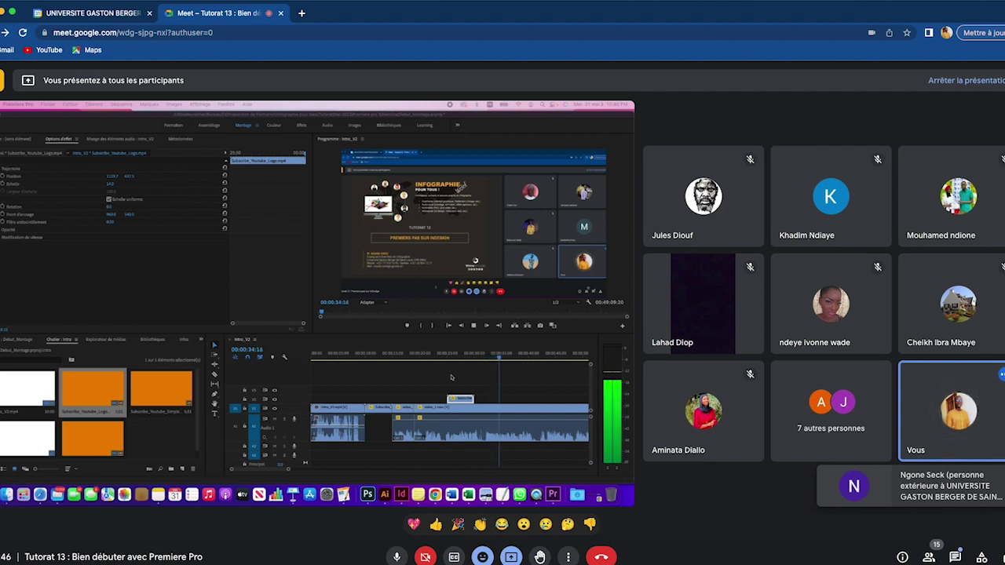
pyautogui.click(480, 346)
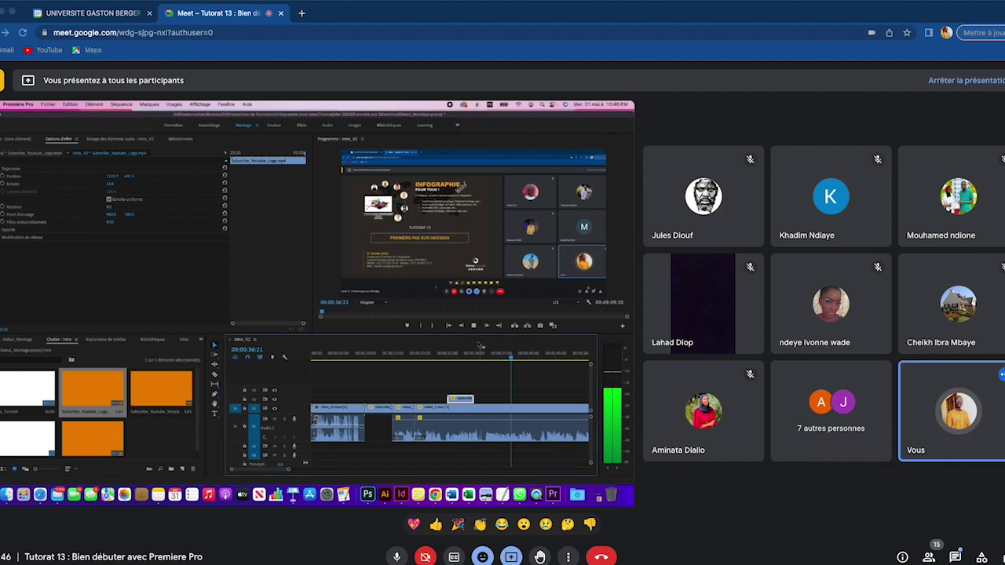
pyautogui.click(407, 309)
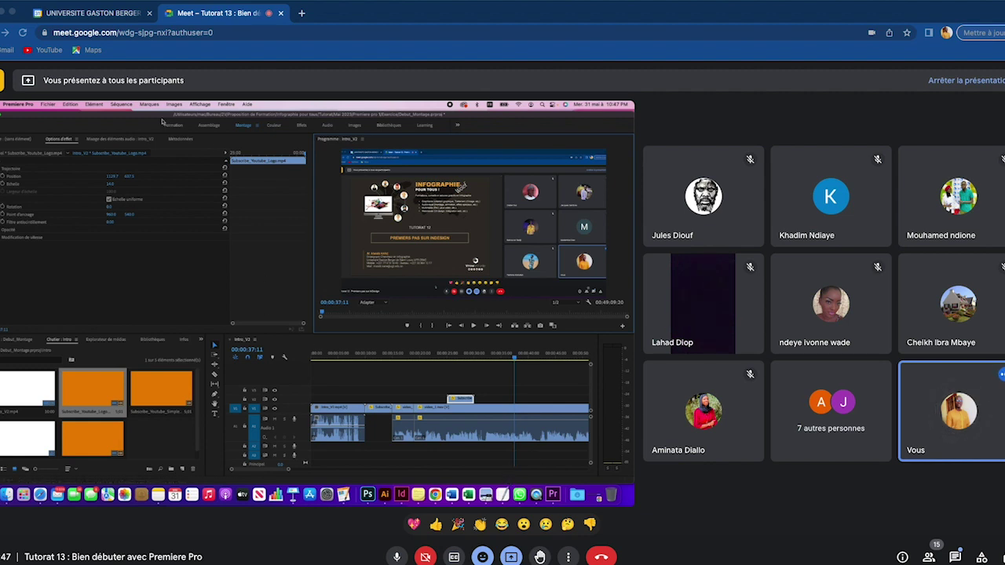
pyautogui.click(167, 124)
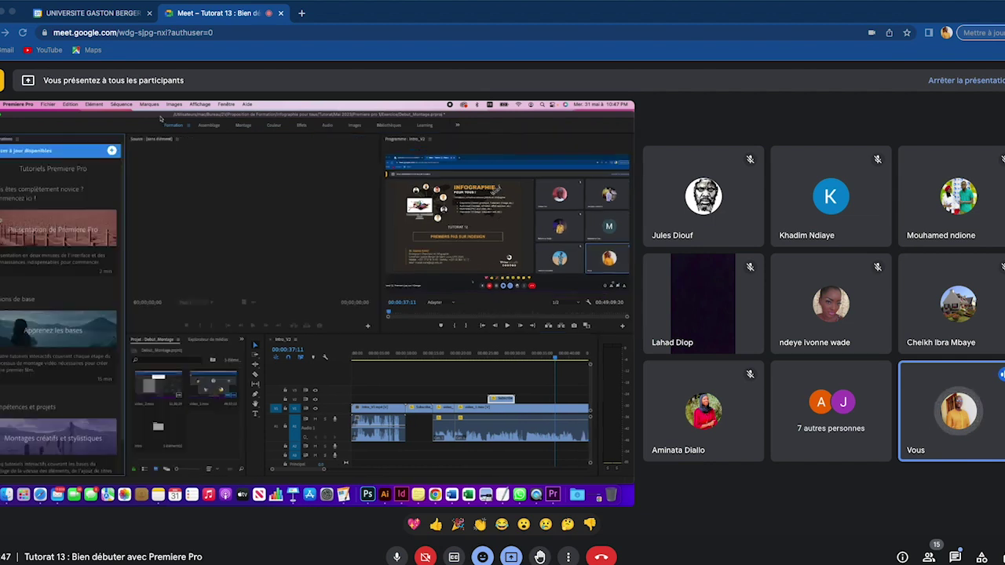
pyautogui.click(246, 126)
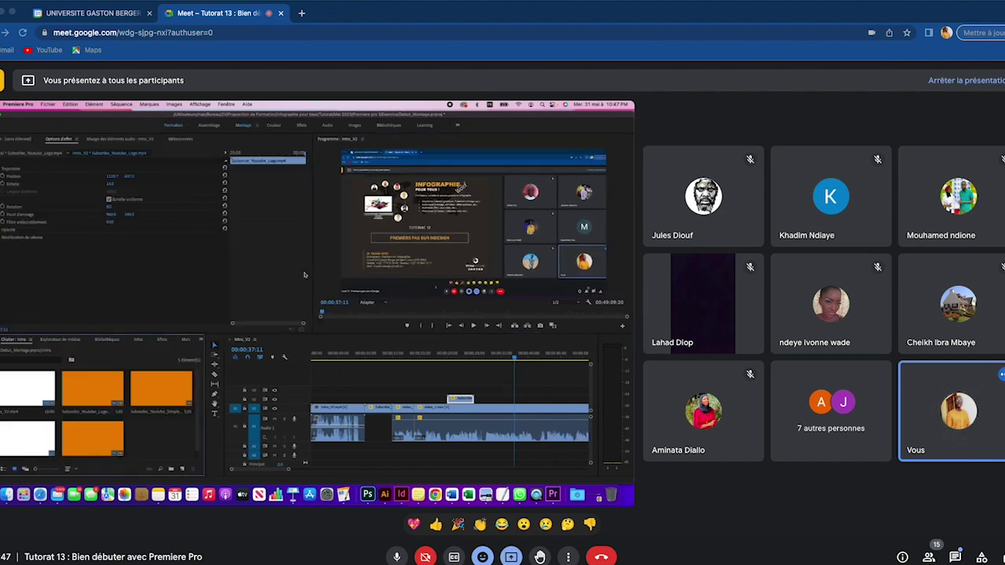
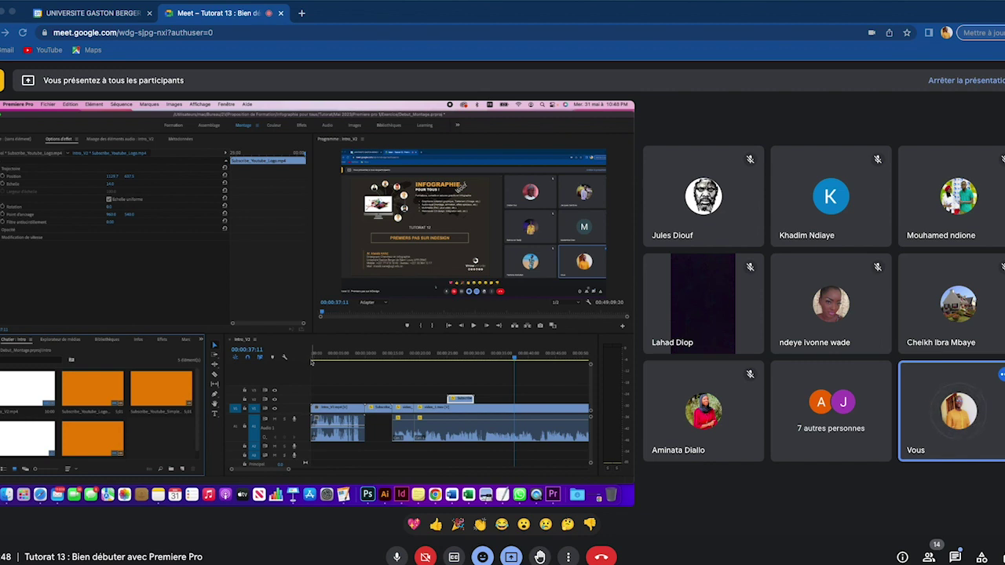
# Move the playhead to 00:00:00:00, admit the waiting guest, and refocus Premiere Pro.
pyautogui.click(447, 325)
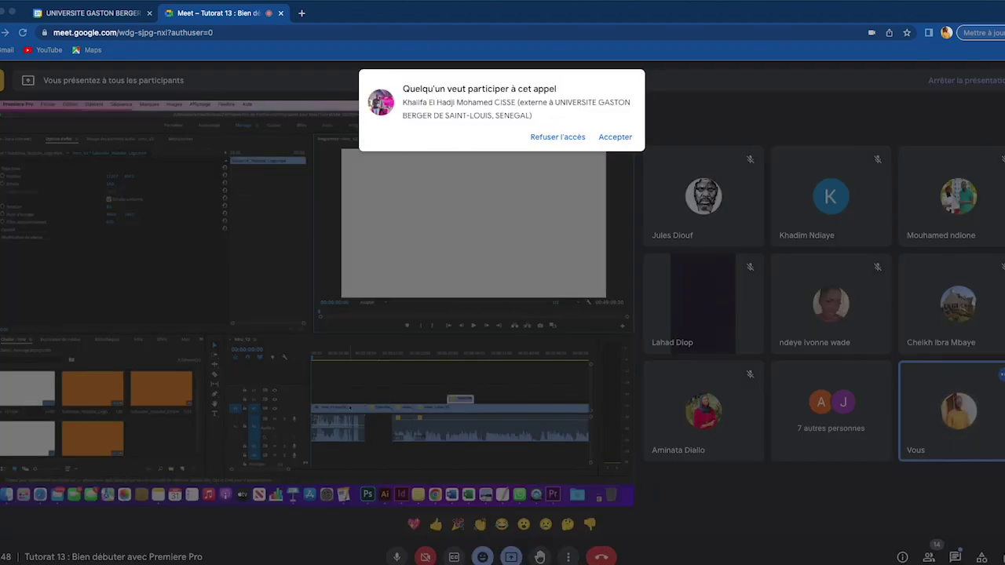
pyautogui.click(617, 138)
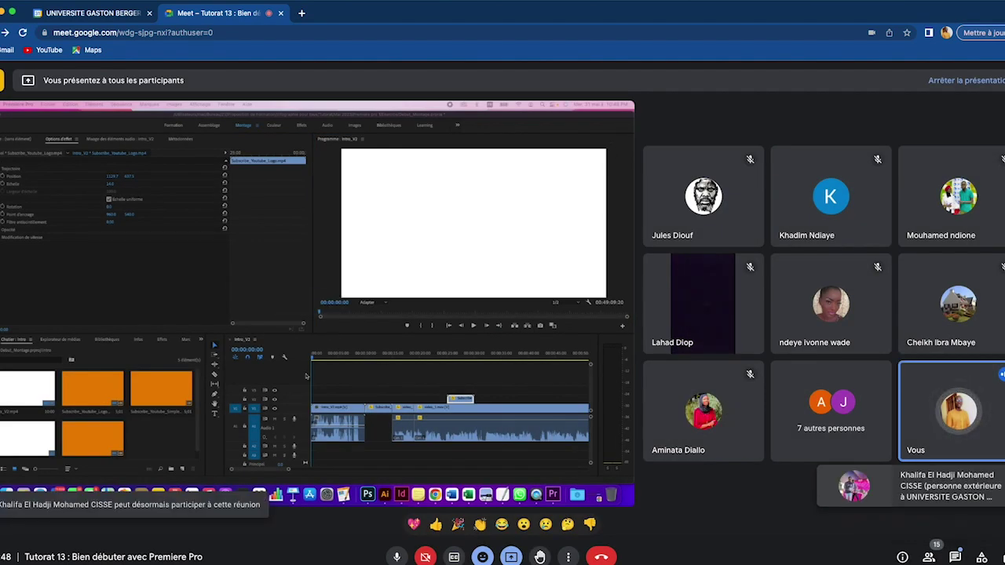
pyautogui.click(320, 341)
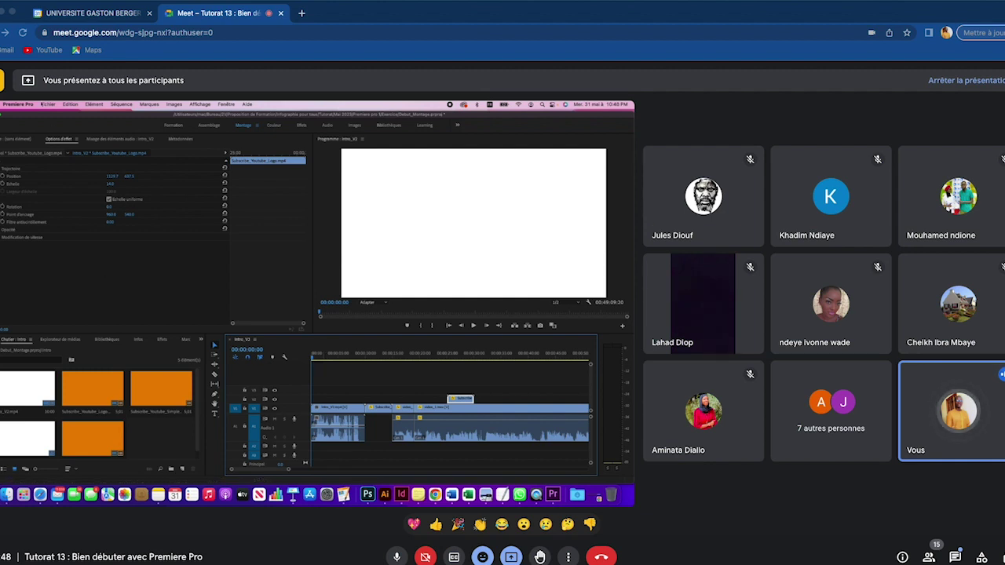
# Open Fichier > Exportation > Média for H.264 output to Intro_V2.mp4 and reposition the dialog.
pyautogui.click(48, 104)
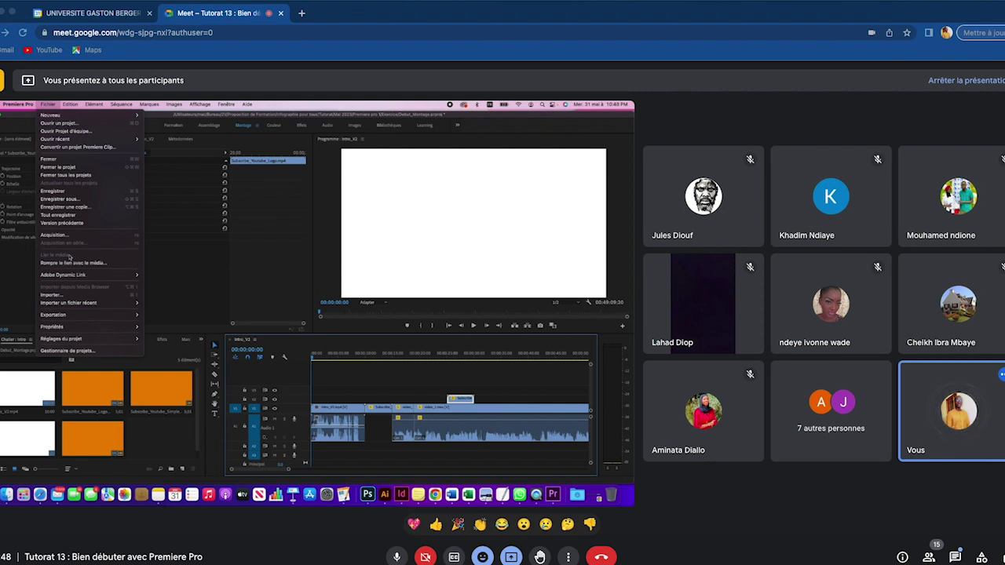
pyautogui.moveTo(76, 317)
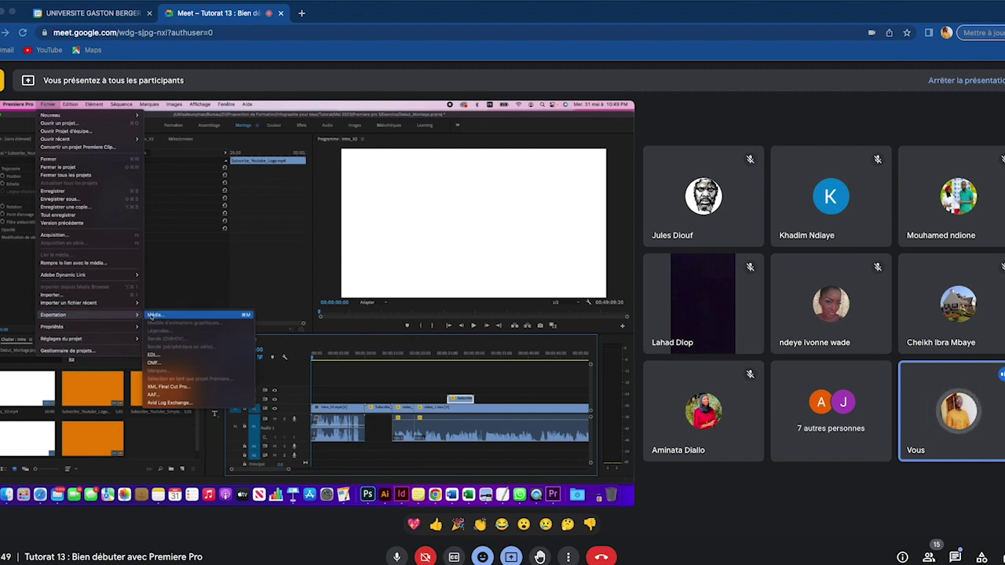
pyautogui.click(154, 315)
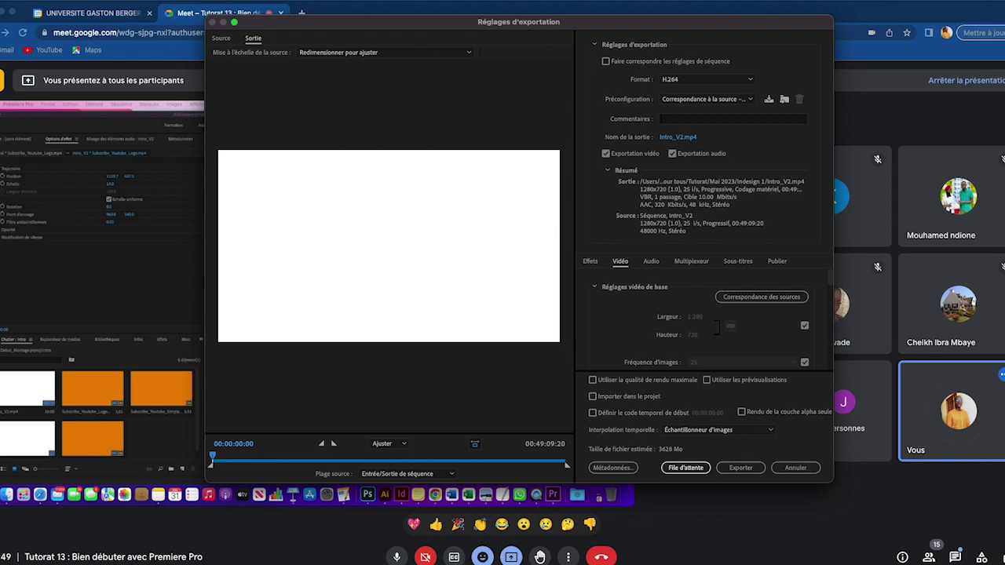
pyautogui.moveTo(423, 24); pyautogui.dragTo(408, 0)
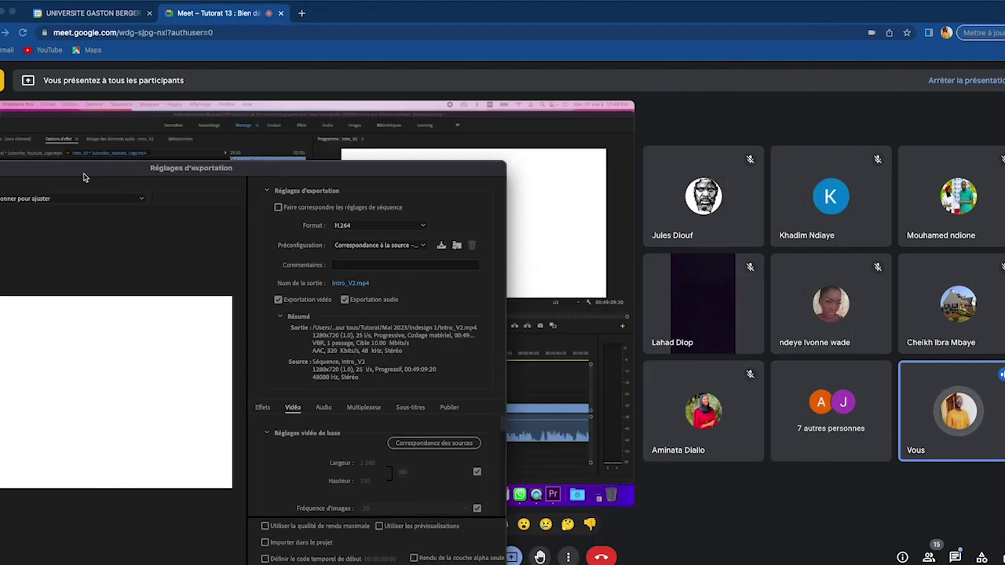
pyautogui.moveTo(361, 267); pyautogui.dragTo(196, 133)
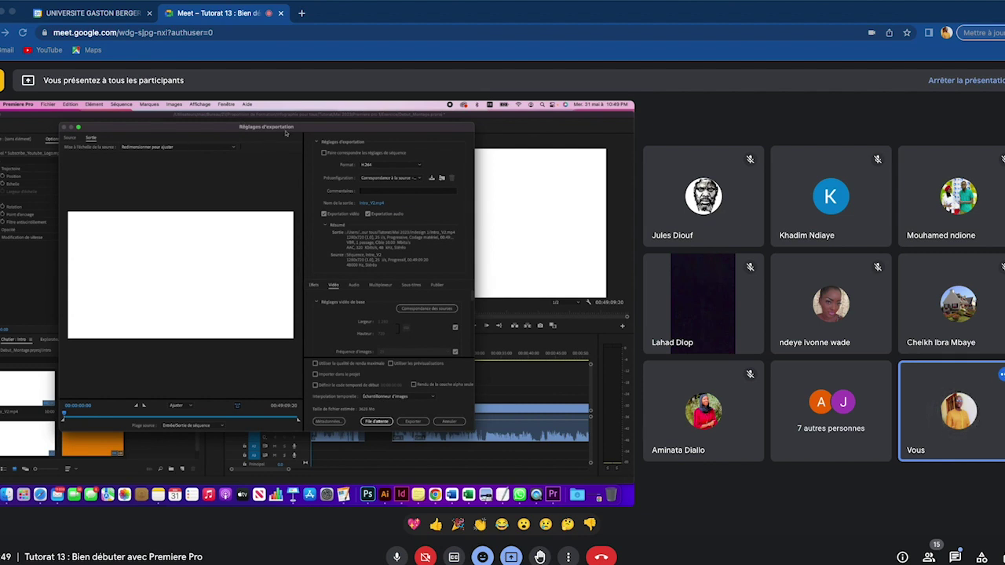
pyautogui.moveTo(245, 127); pyautogui.dragTo(304, 123)
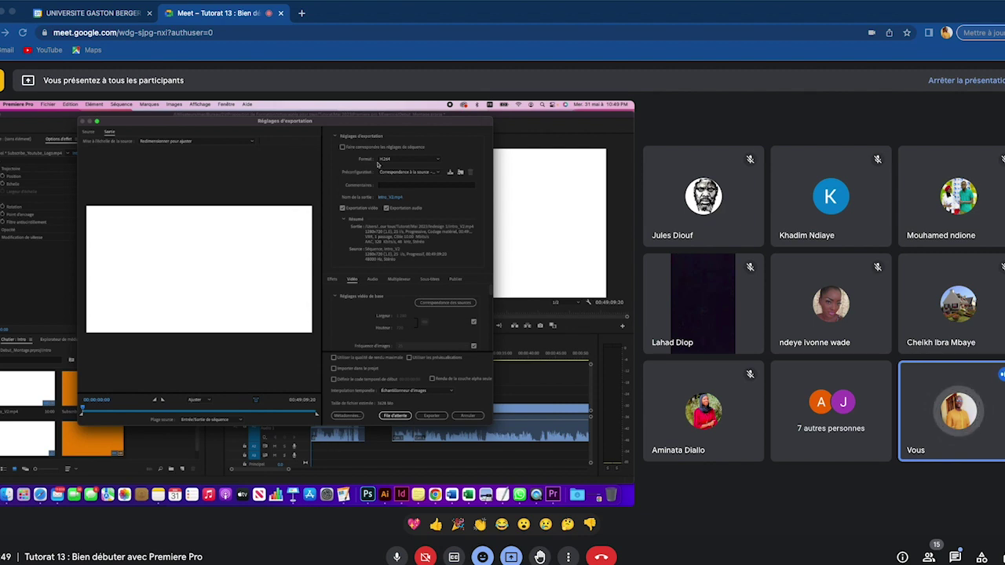
pyautogui.click(438, 161)
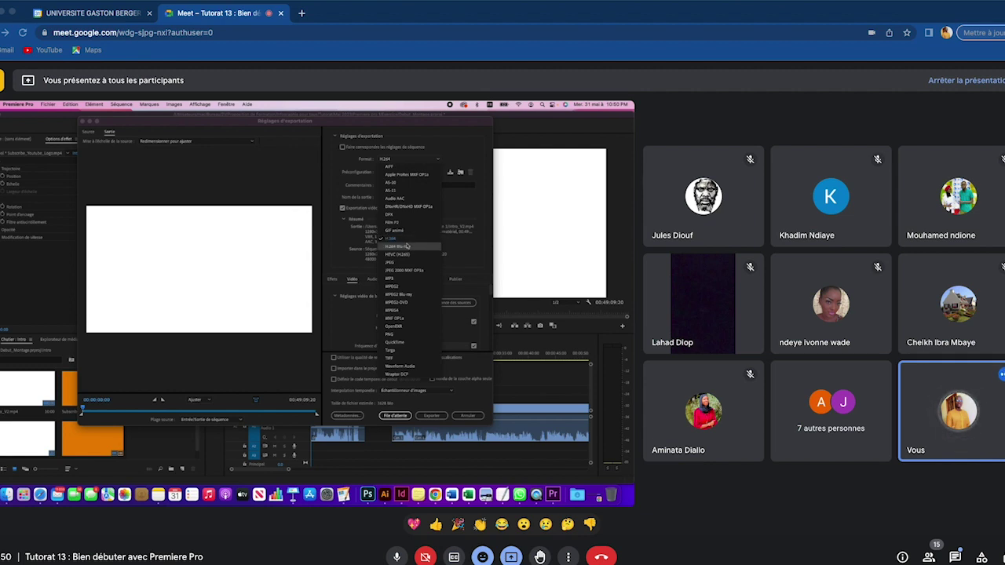
pyautogui.click(396, 238)
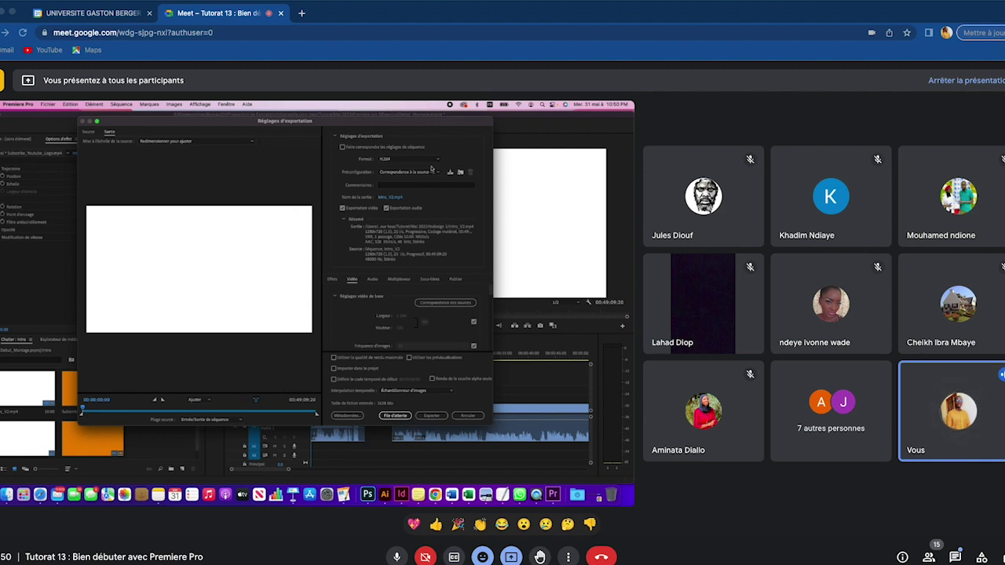
pyautogui.click(437, 160)
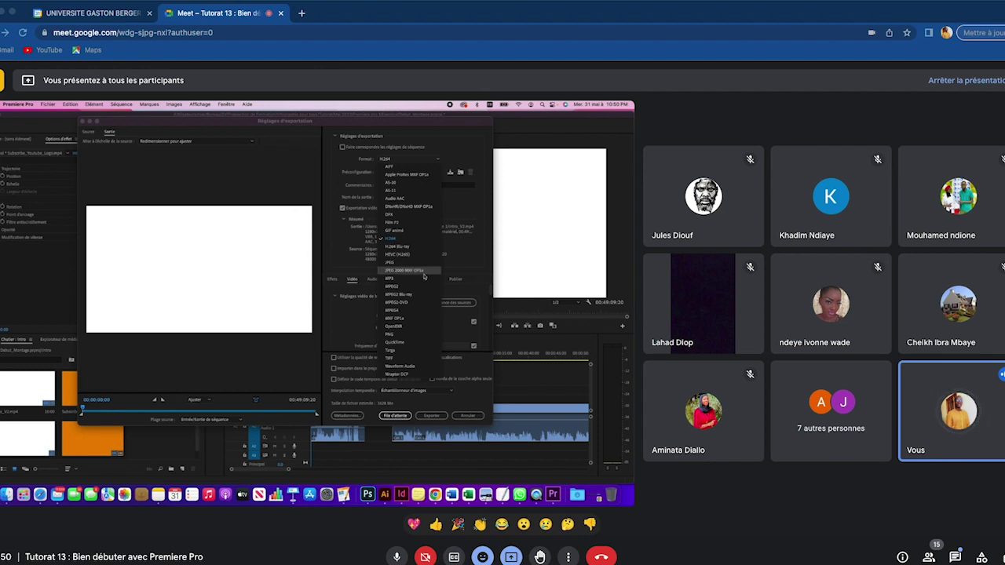
pyautogui.click(392, 238)
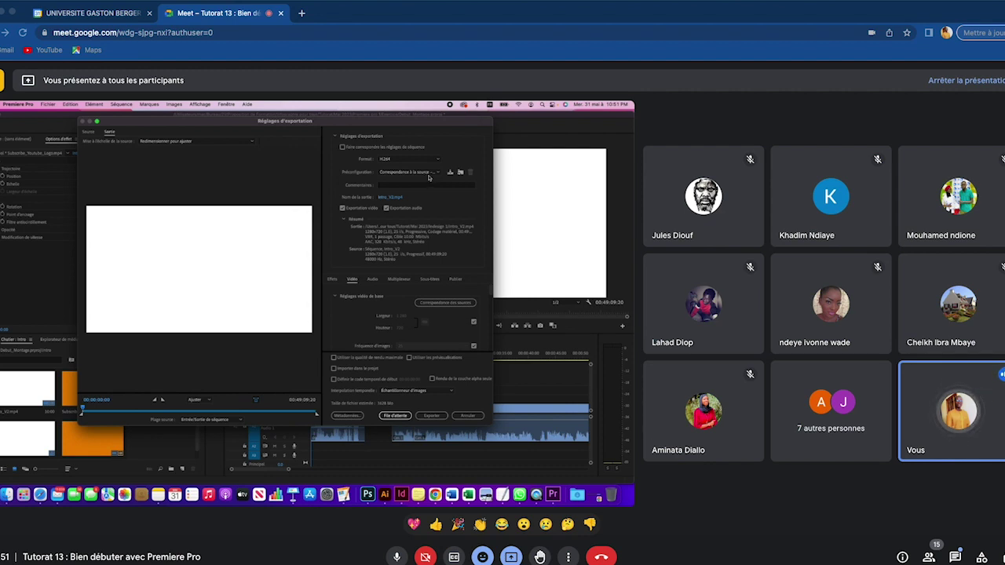
pyautogui.click(436, 174)
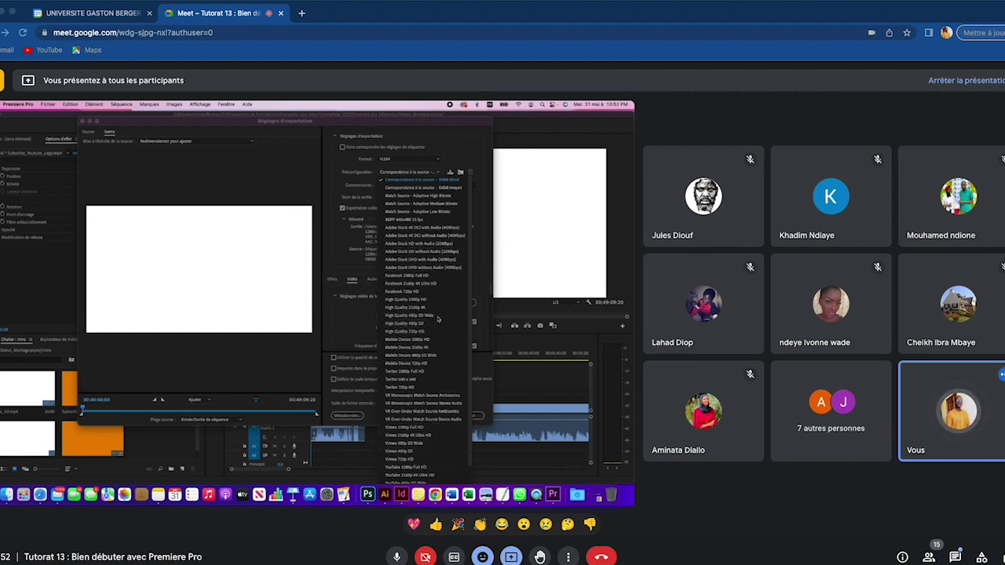
pyautogui.scroll(-1, 449, 317)
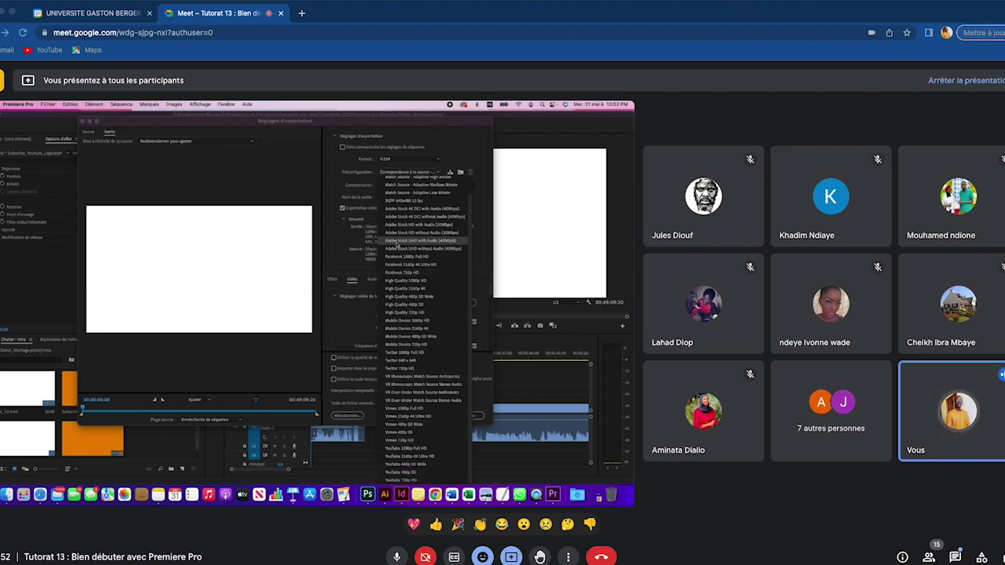
pyautogui.scroll(1, 398, 239)
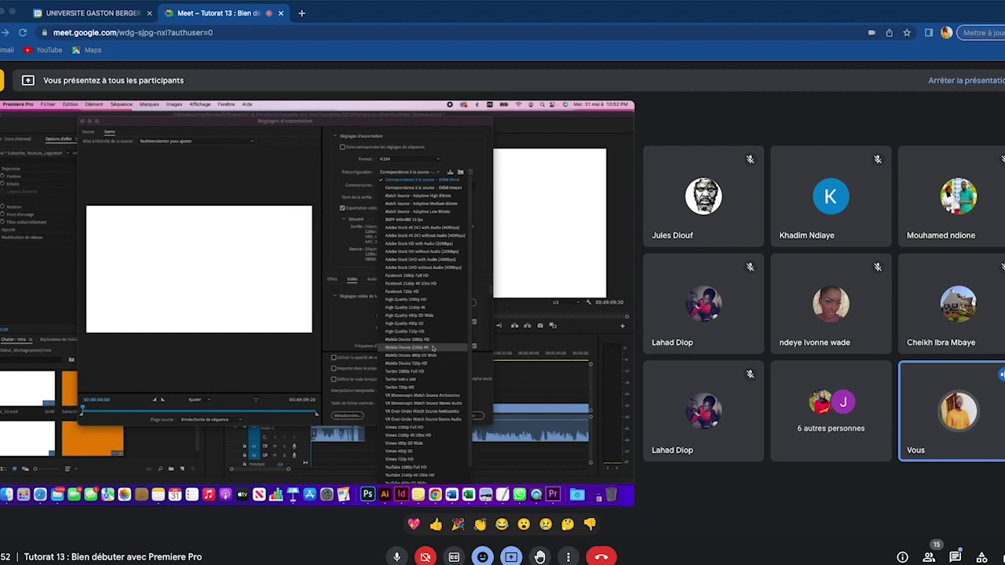
pyautogui.click(449, 148)
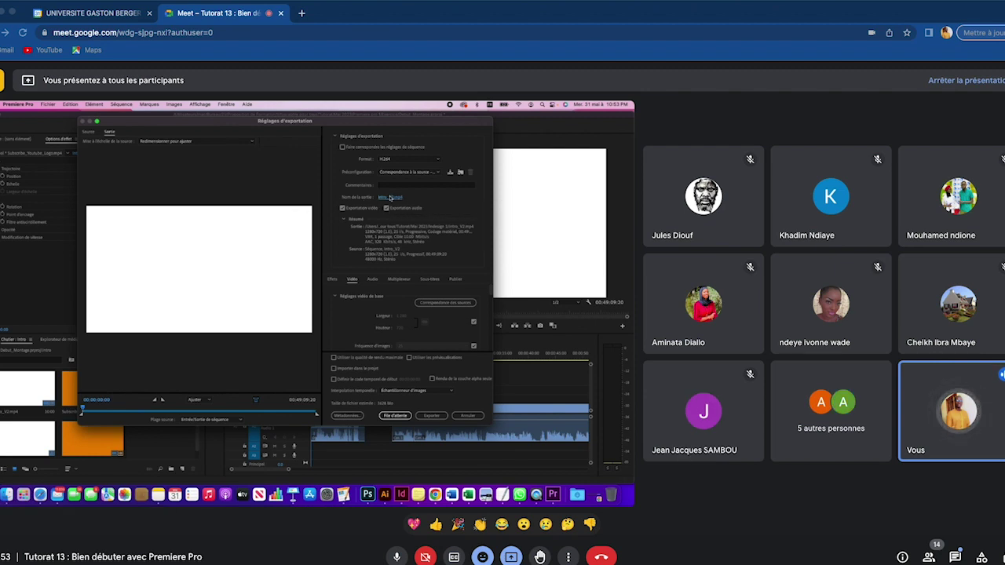
# Save the export output as Debut_Montage.mp4 in the Exercice folder under Premiere pro 1.
pyautogui.click(390, 199)
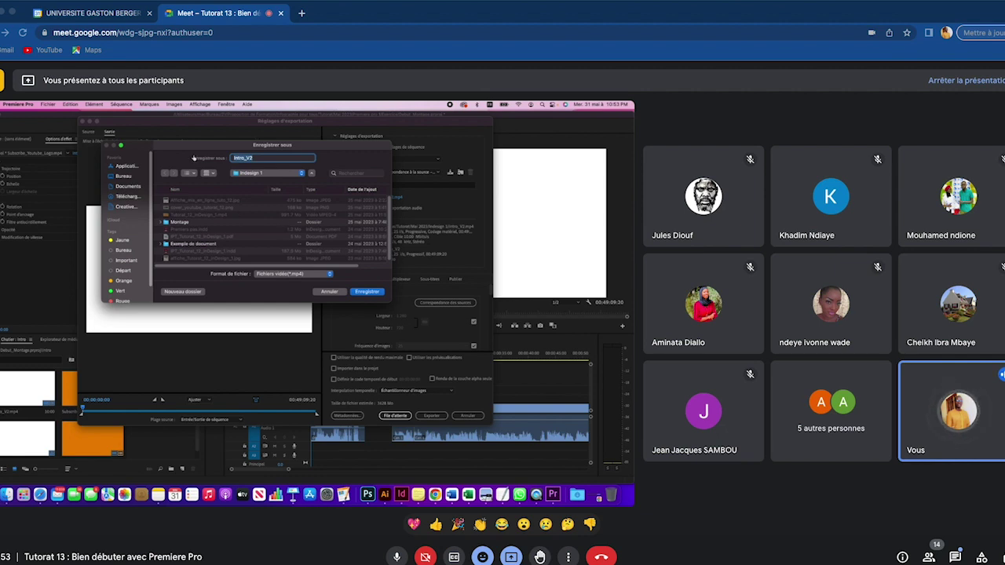
pyautogui.click(292, 175)
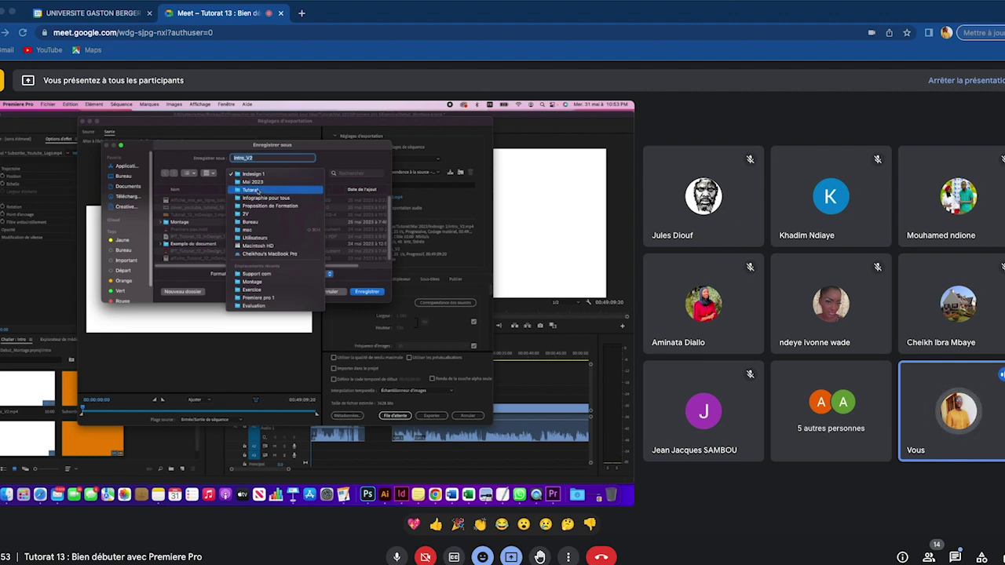
pyautogui.click(275, 299)
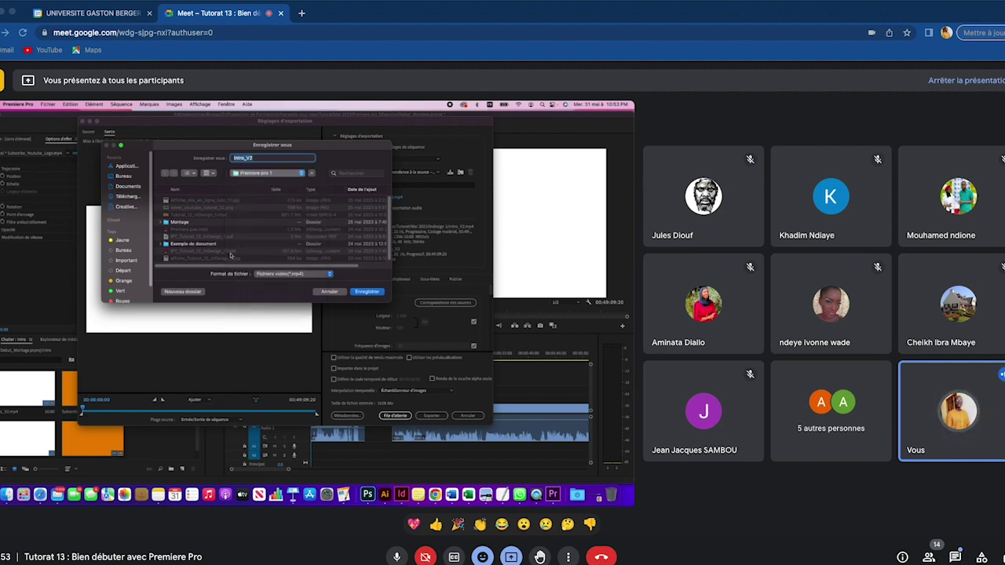
pyautogui.doubleClick(188, 202)
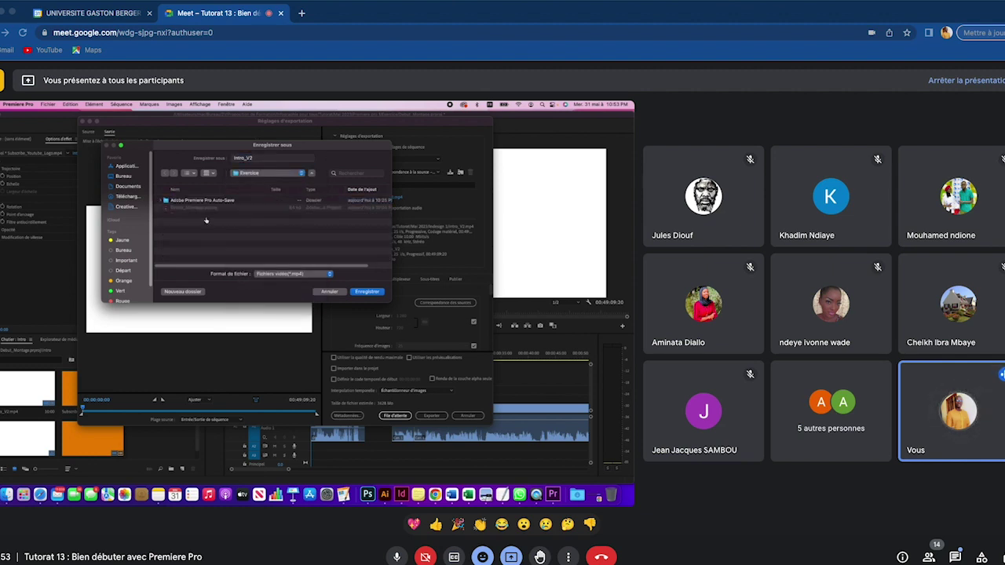
pyautogui.doubleClick(252, 158)
pyautogui.write('Debut')
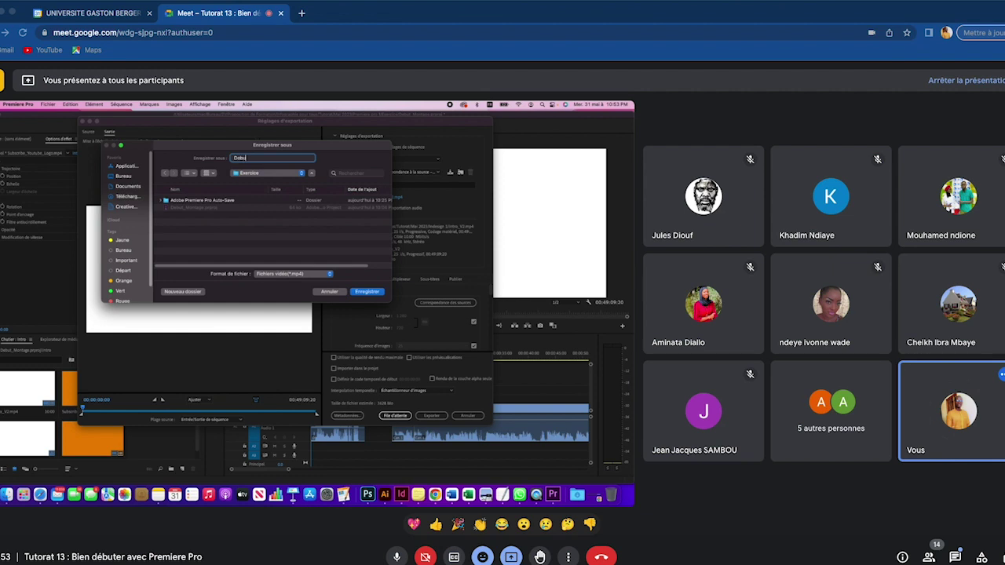
pyautogui.write('_Montage')
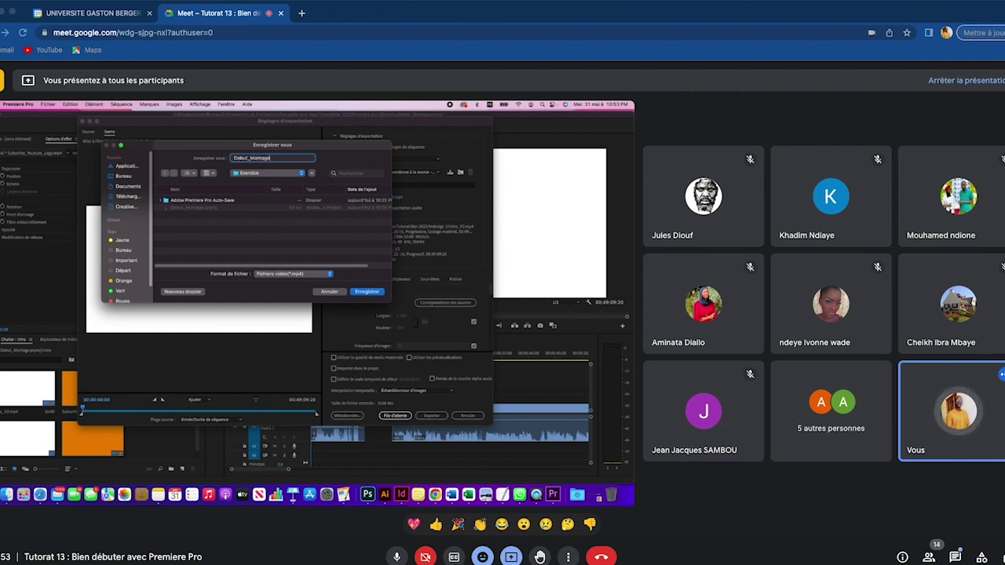
pyautogui.press('BackSpace')
pyautogui.press('BackSpace')
pyautogui.press('BackSpace')
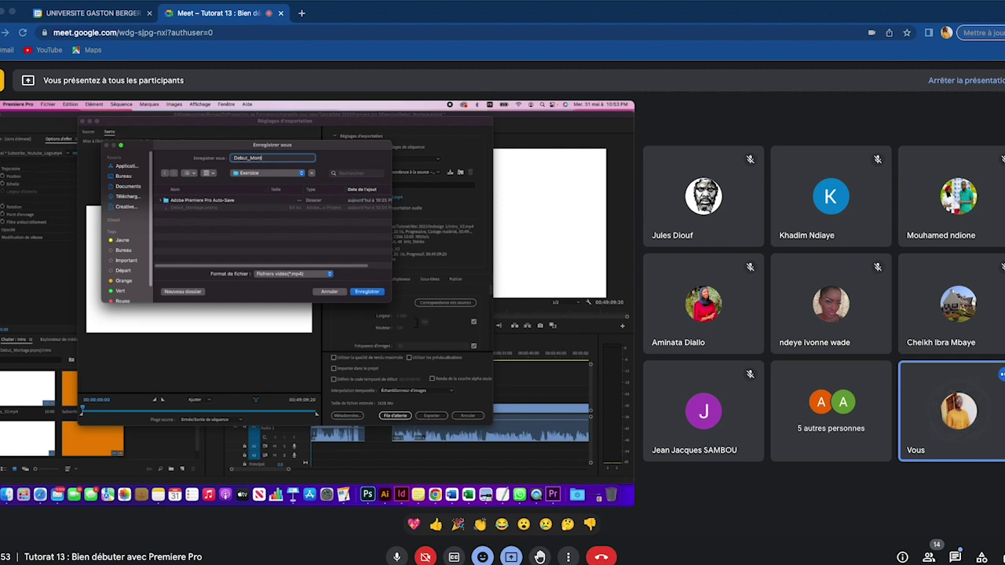
pyautogui.write('ge')
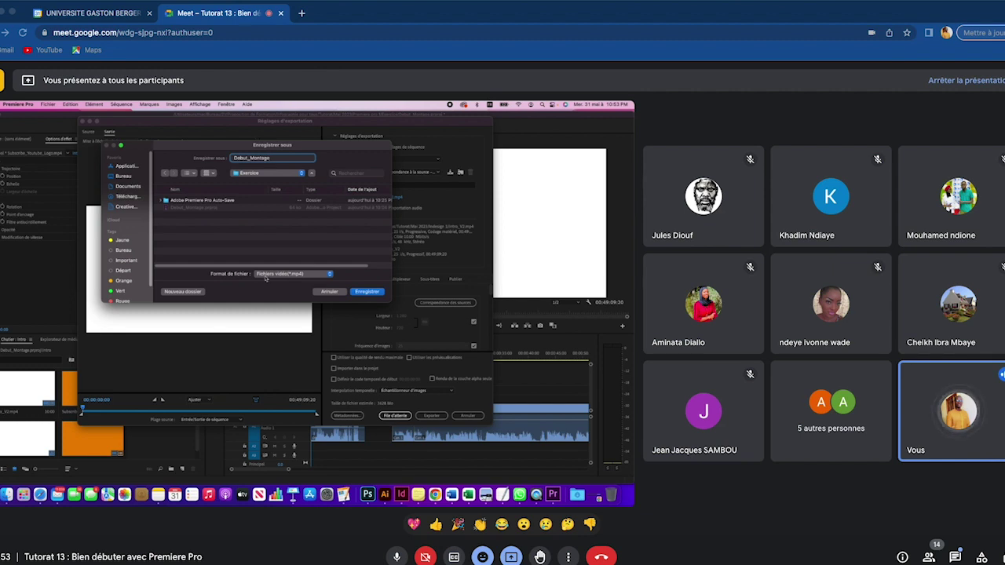
pyautogui.click(367, 291)
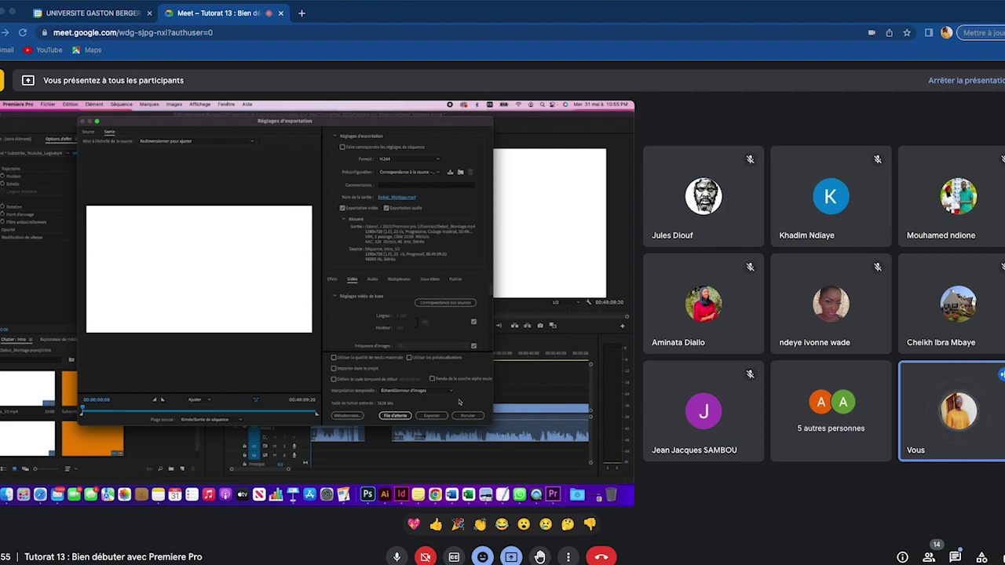
# Start encoding Debut_Montage.mp4, admit the waiting guest, and share the PowerPoint slides again.
pyautogui.click(438, 417)
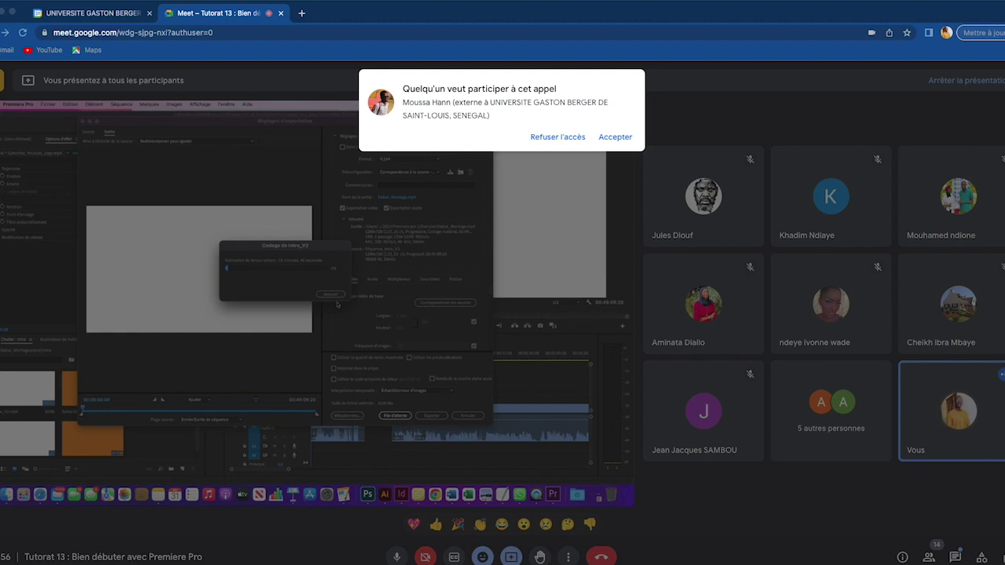
pyautogui.click(615, 137)
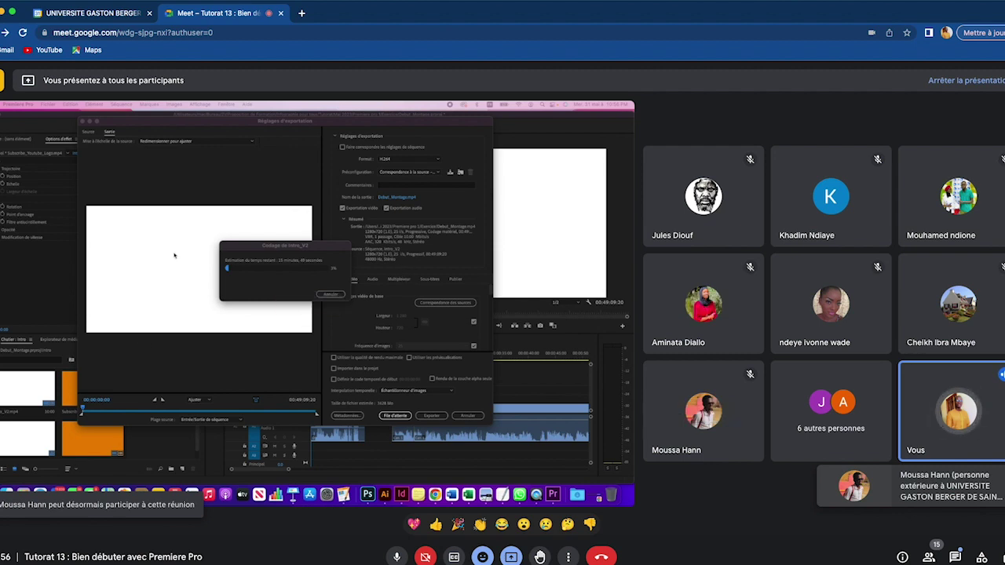
pyautogui.moveTo(286, 244); pyautogui.dragTo(266, 245)
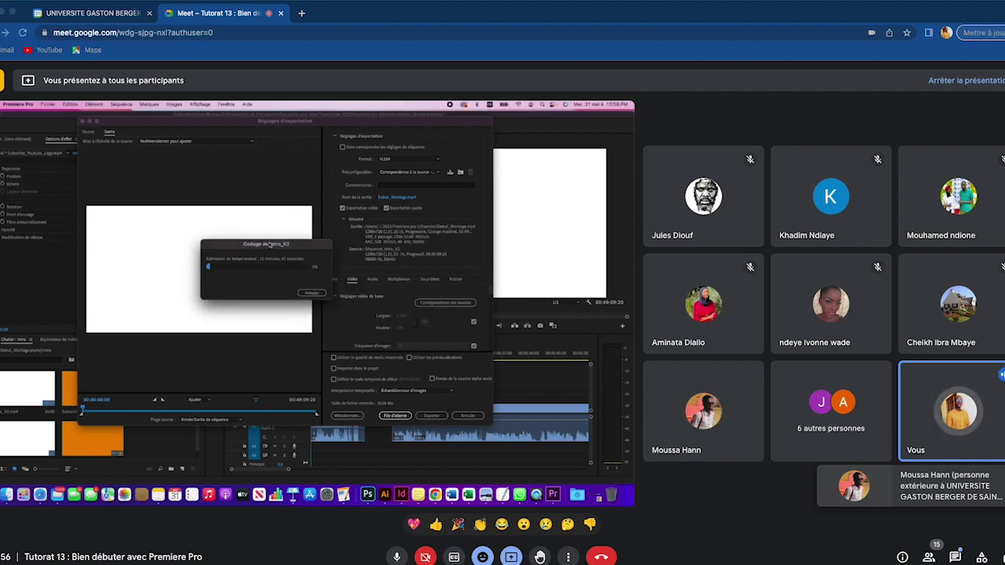
pyautogui.click(486, 494)
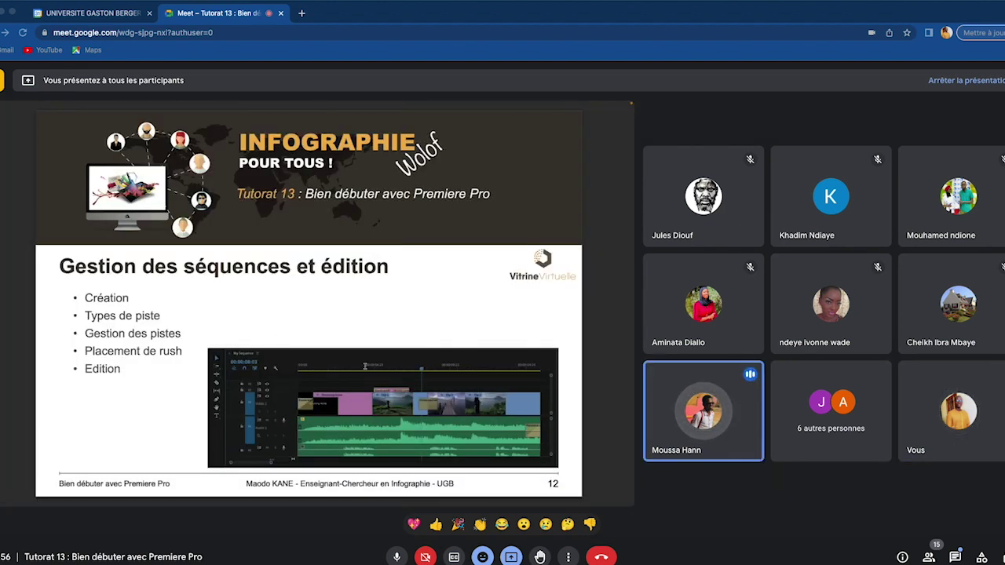
# Advance to the Enregistrement et exportation slide, admit a guest, and mute one participant for everyone.
pyautogui.press('Right')
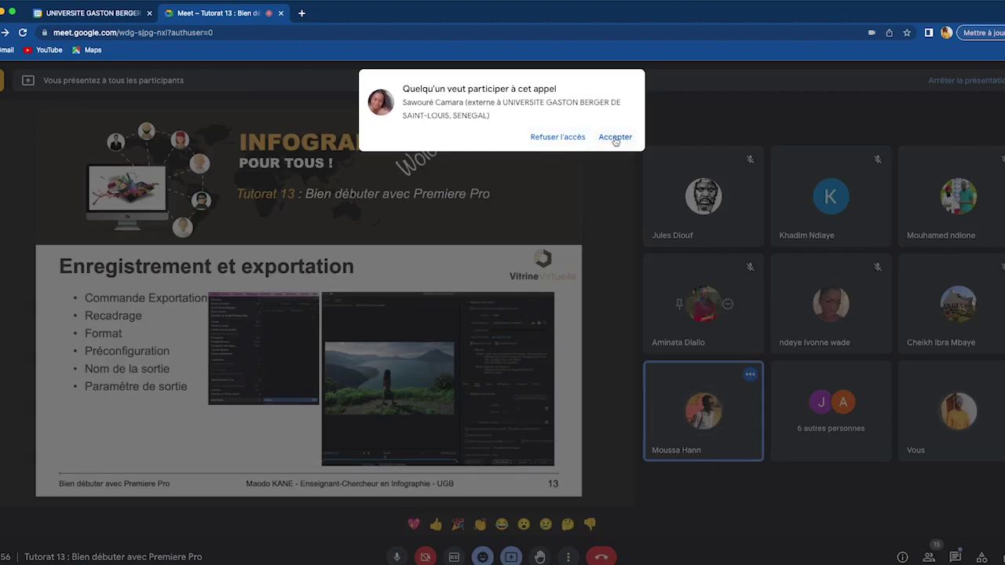
pyautogui.click(613, 137)
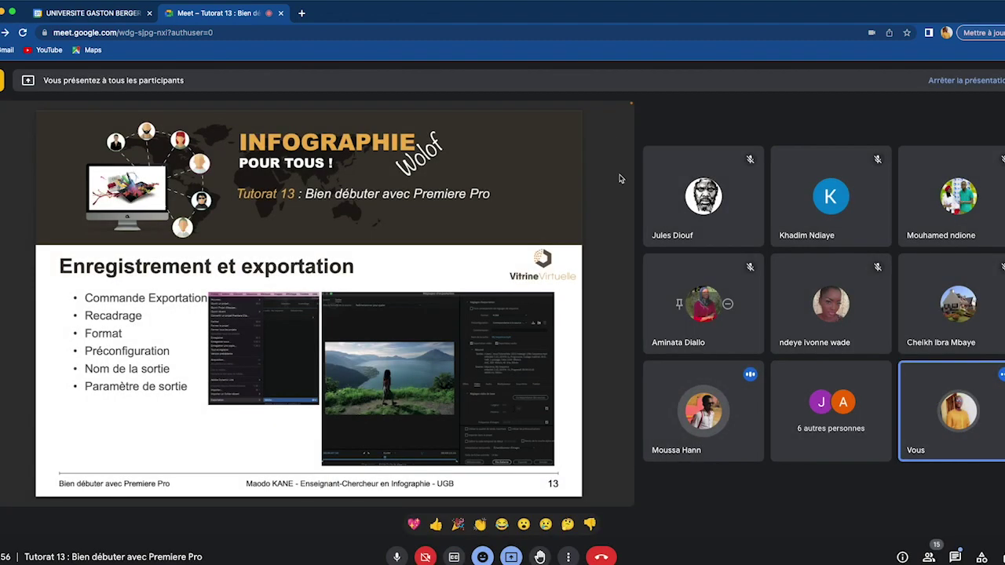
pyautogui.click(704, 410)
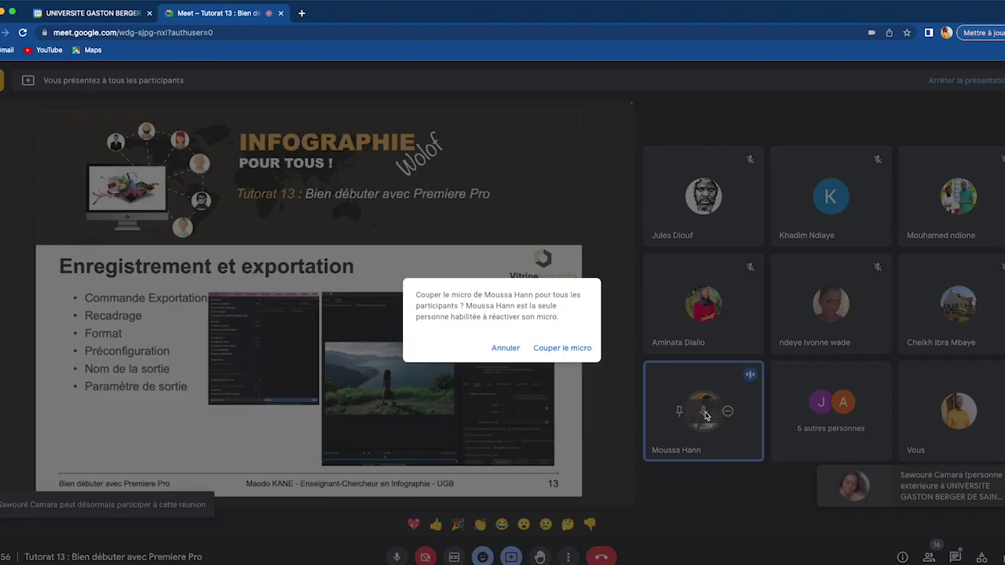
pyautogui.click(571, 351)
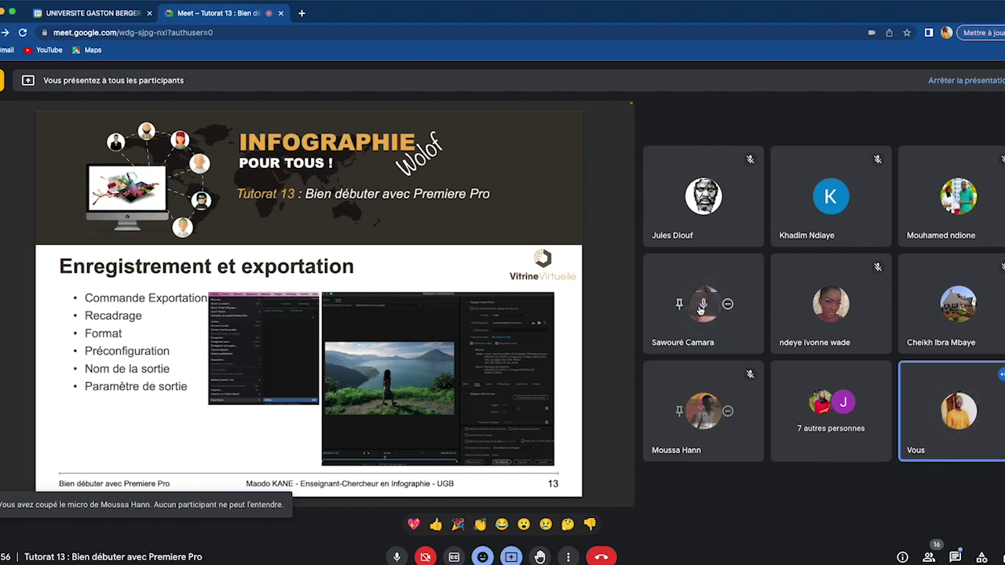
# Mute the newly joined participant's microphone for everyone.
pyautogui.click(704, 304)
pyautogui.click(564, 349)
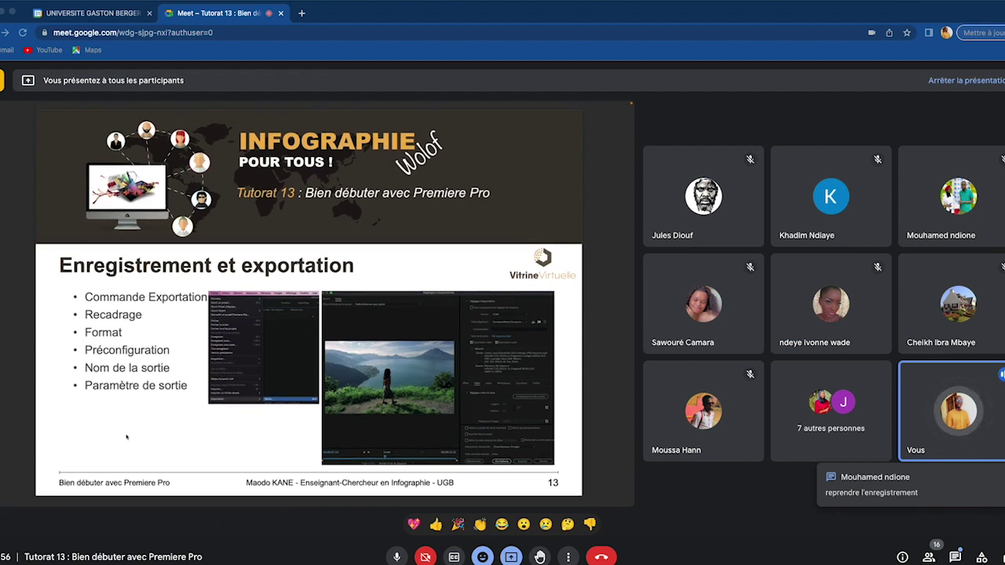
pyautogui.scroll(-5, 125, 437)
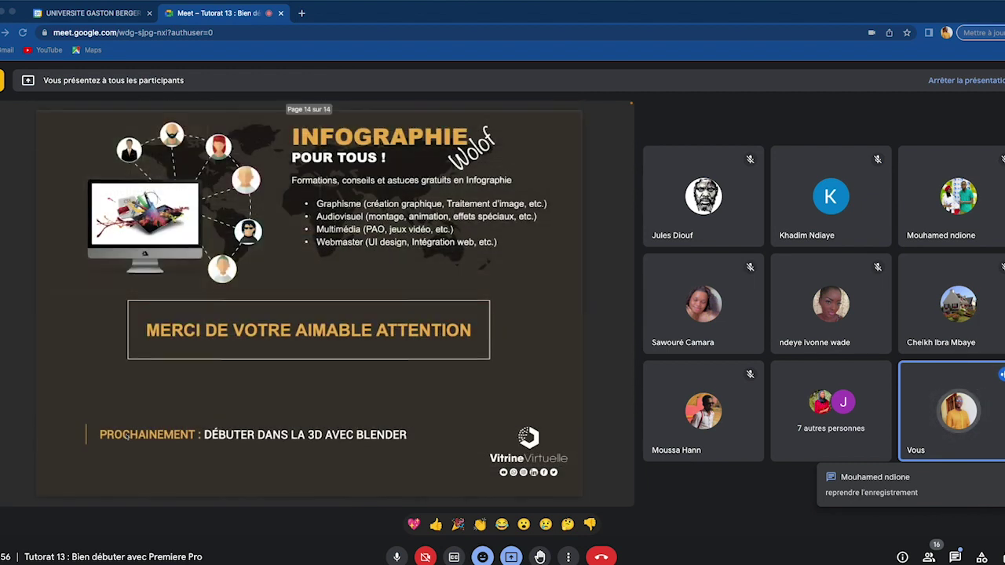
# Advance to the final thank-you slide 14 and open the in-call chat messages.
pyautogui.scroll(5, 125, 437)
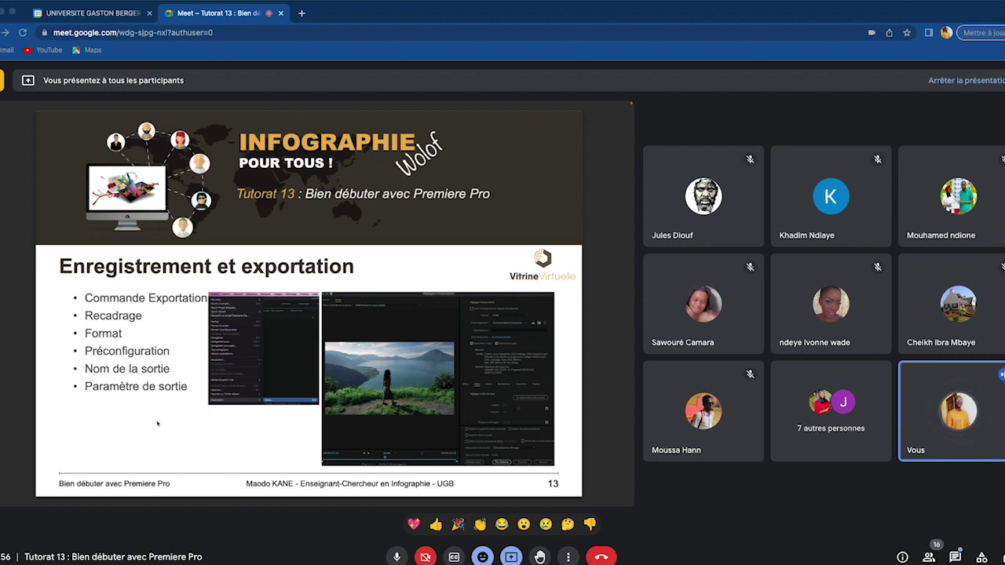
pyautogui.scroll(-5, 232, 399)
pyautogui.scroll(5, 233, 400)
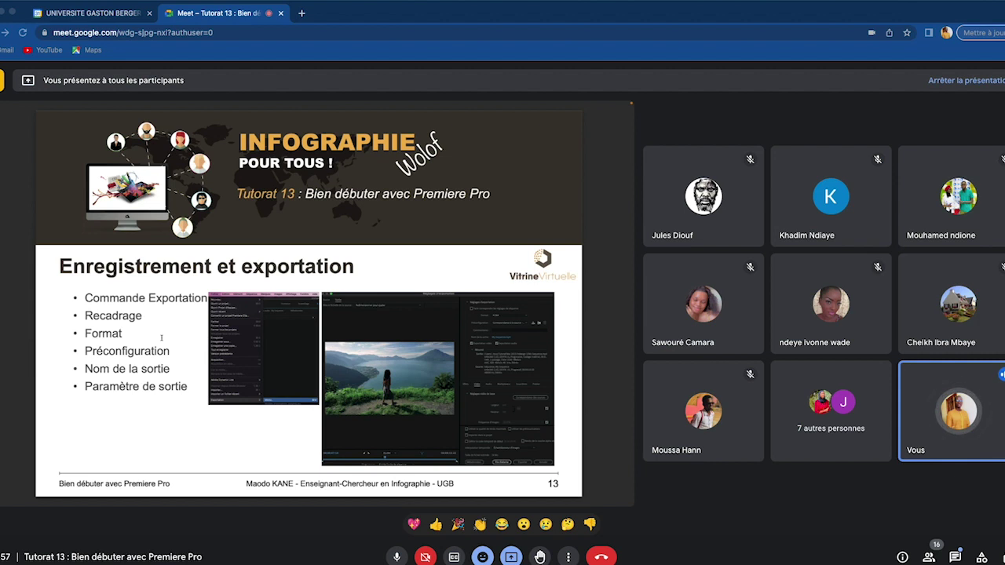
pyautogui.press('Right')
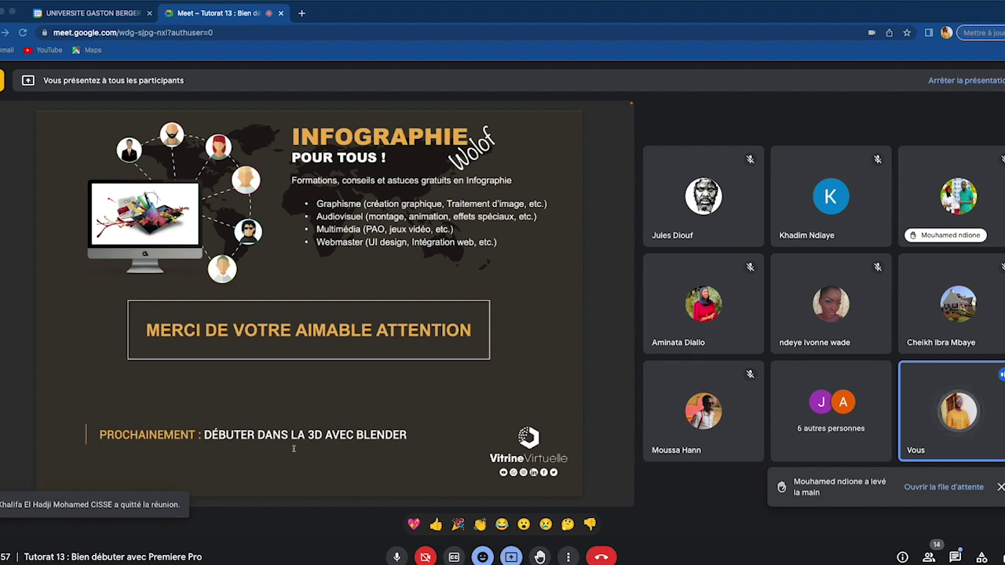
pyautogui.moveTo(519, 560)
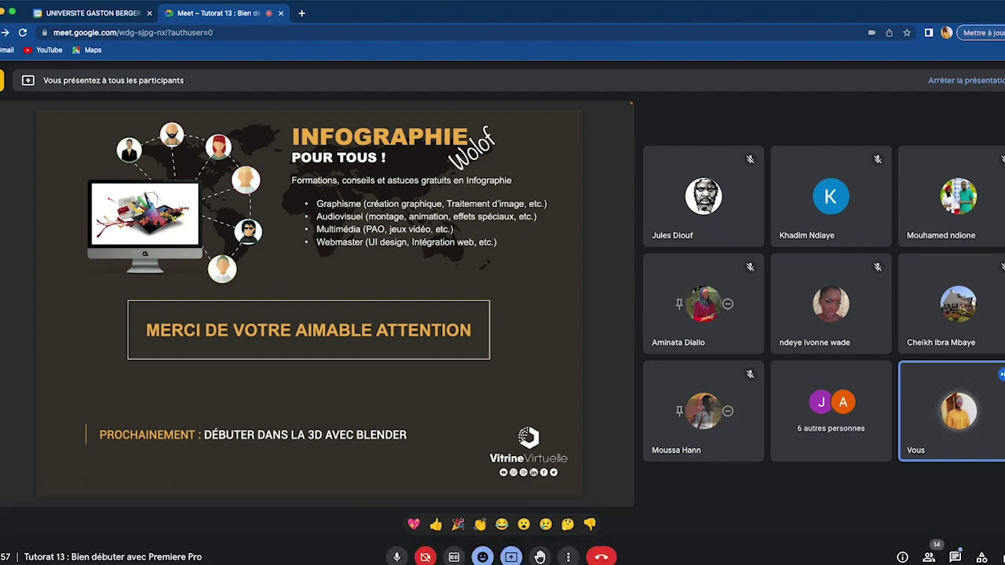
pyautogui.moveTo(626, 559)
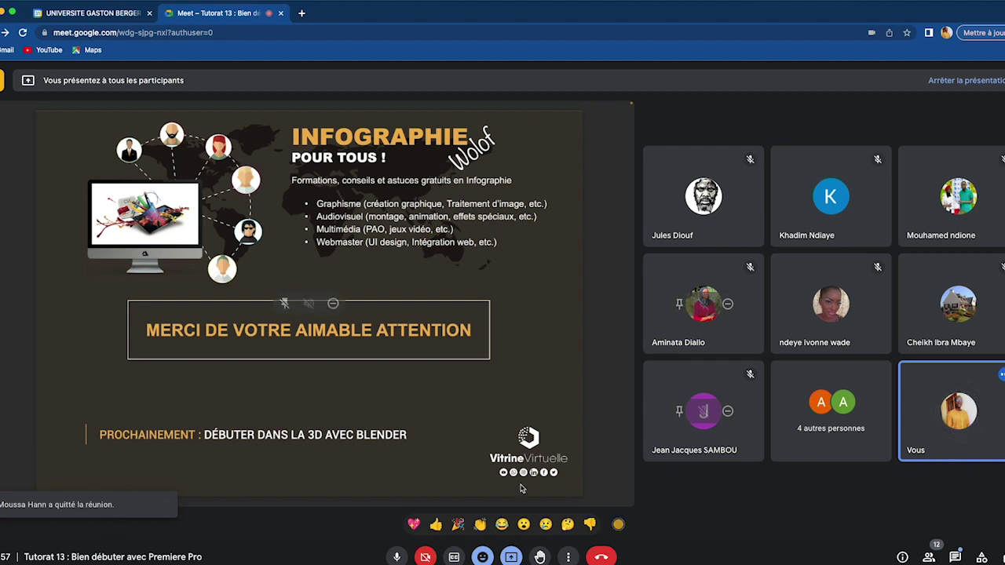
pyautogui.click(955, 557)
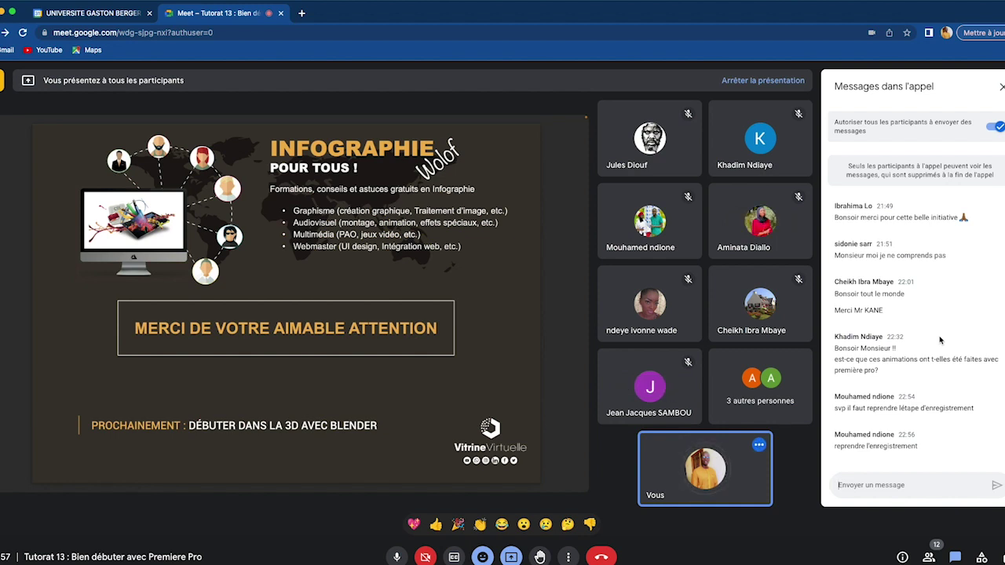
# Close the chat panel and share Premiere Pro's ongoing export again.
pyautogui.scroll(1, 940, 340)
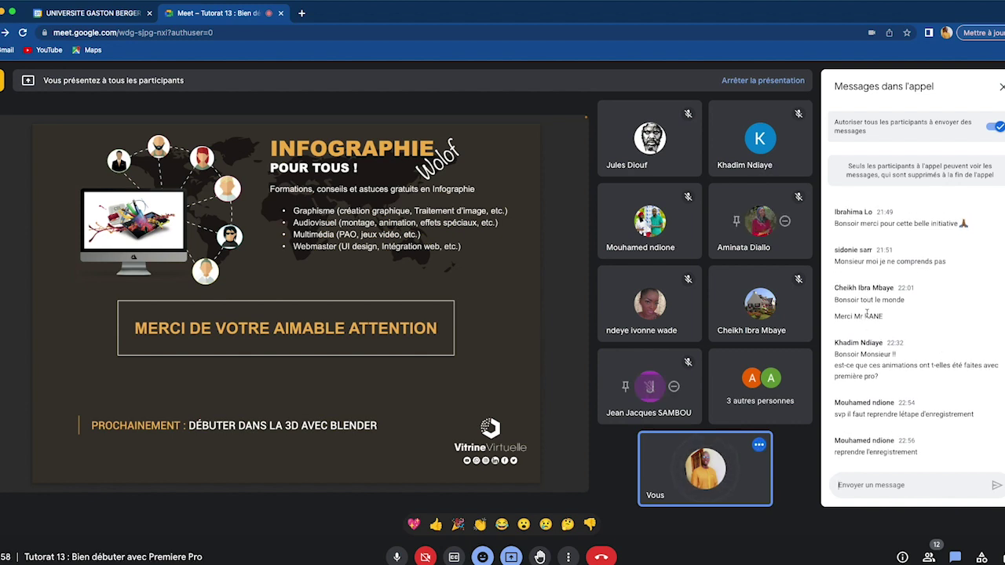
pyautogui.scroll(-1, 904, 338)
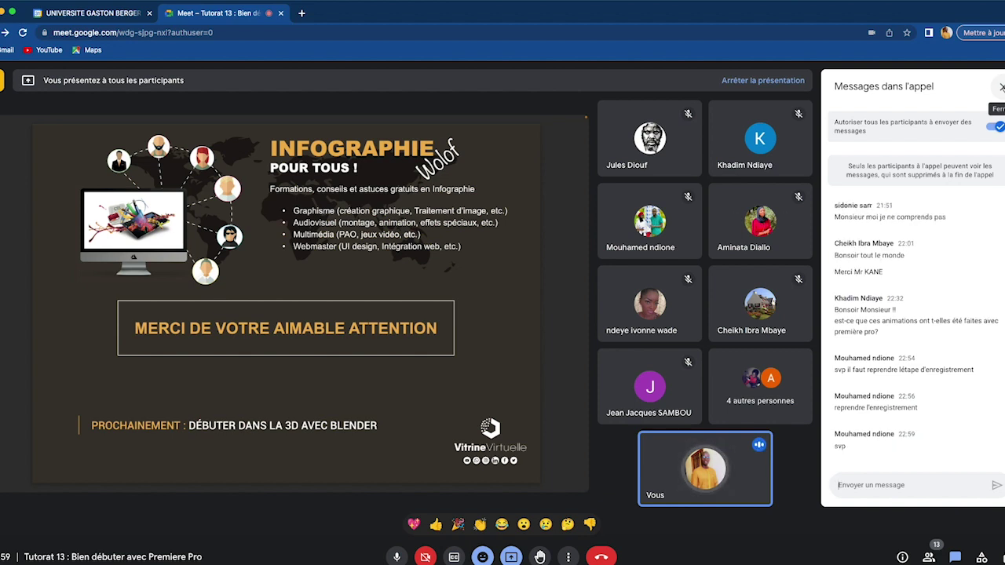
pyautogui.click(1001, 87)
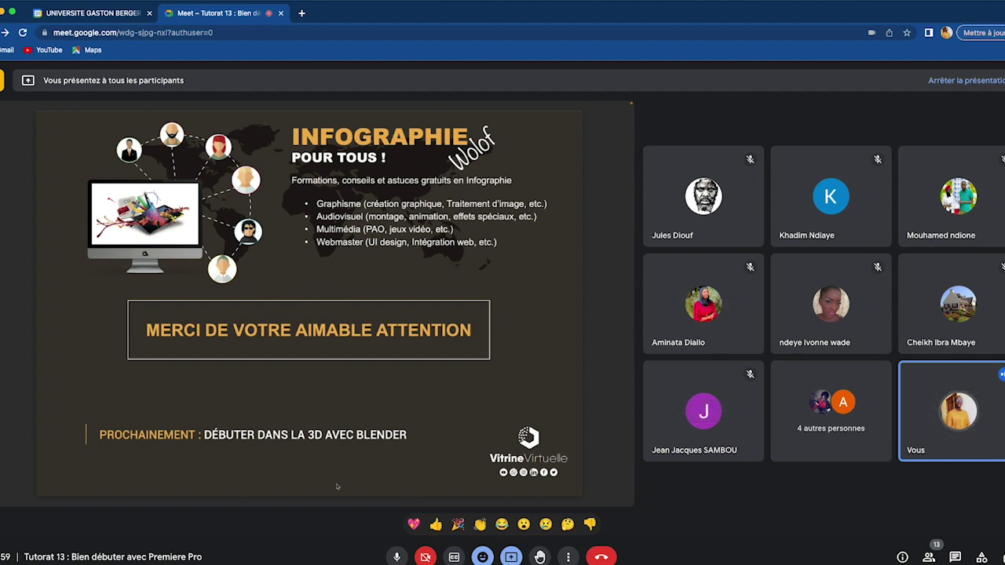
pyautogui.moveTo(451, 497)
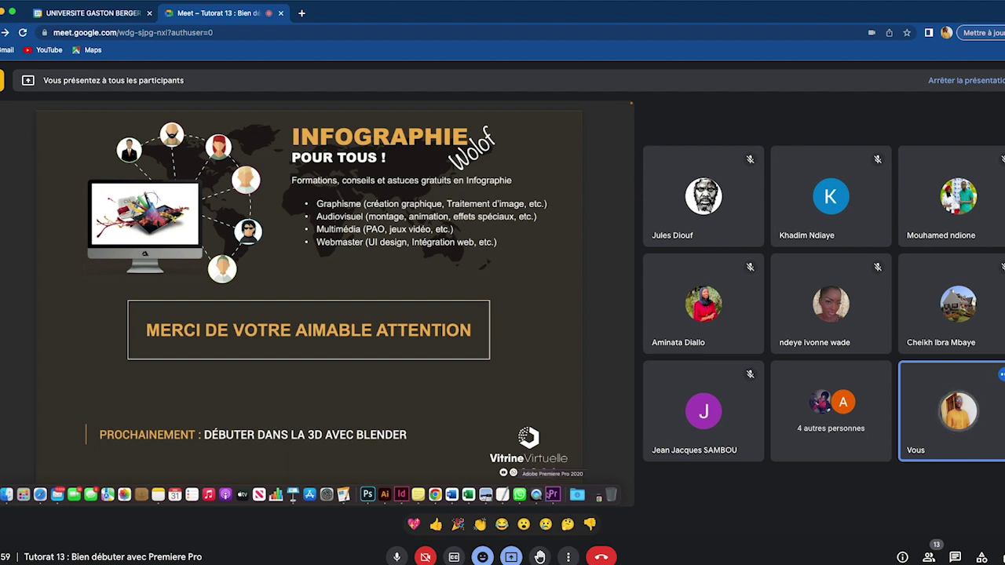
pyautogui.click(553, 494)
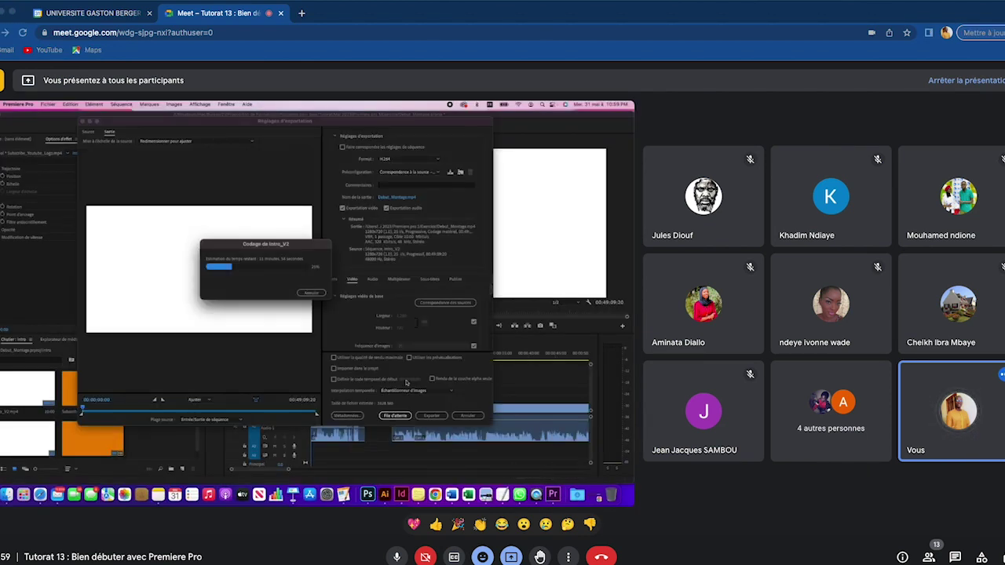